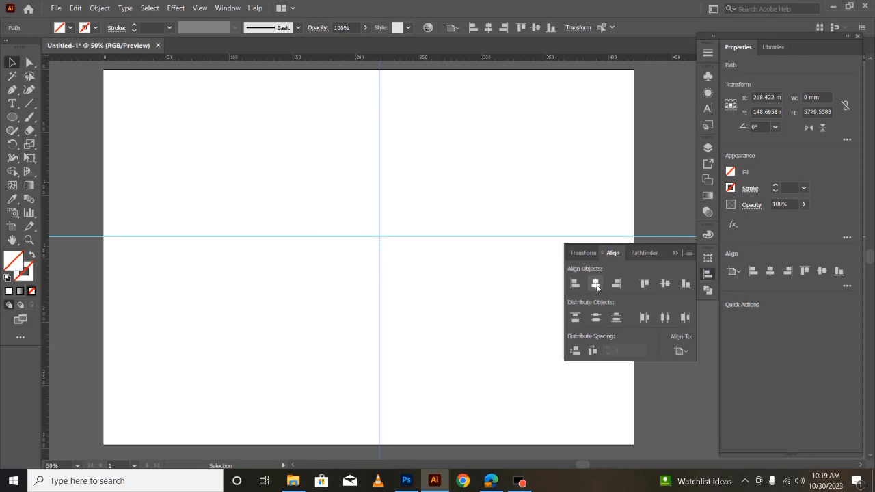
# - Center both ruler guides on the artboard, the vertical one horizontally and the horizontal one vertically
pyautogui.click(422, 237)
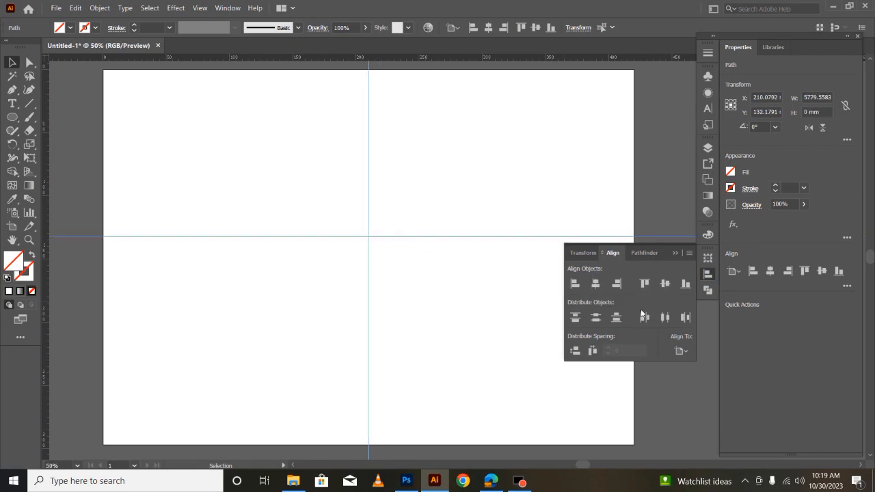
pyautogui.click(664, 284)
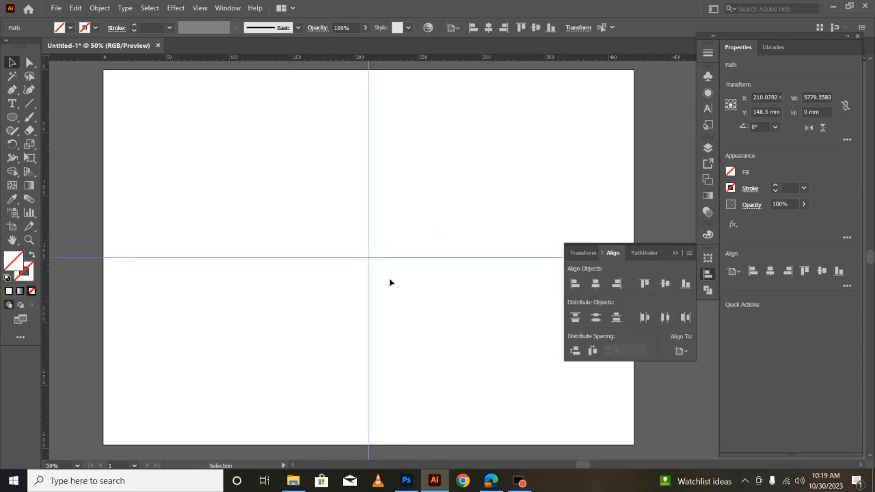
pyautogui.click(675, 252)
pyautogui.click(673, 351)
# - Select both guides and lock them in place
pyautogui.click(368, 257)
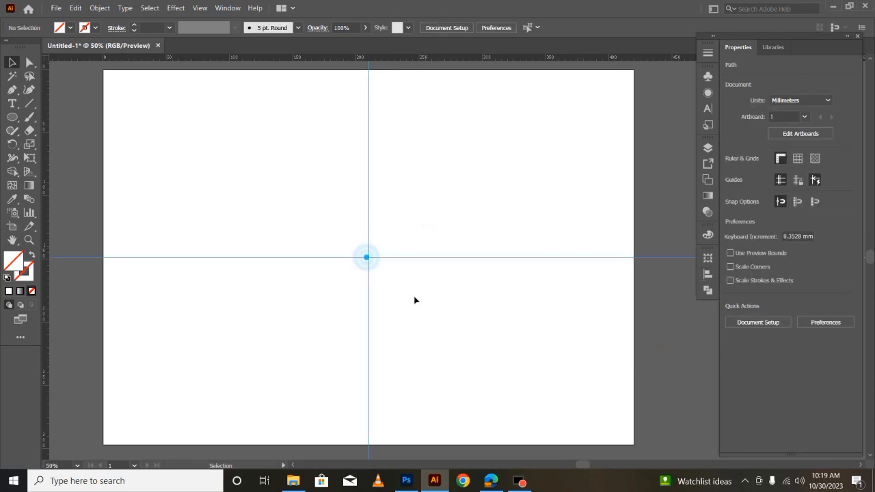
pyautogui.click(96, 8)
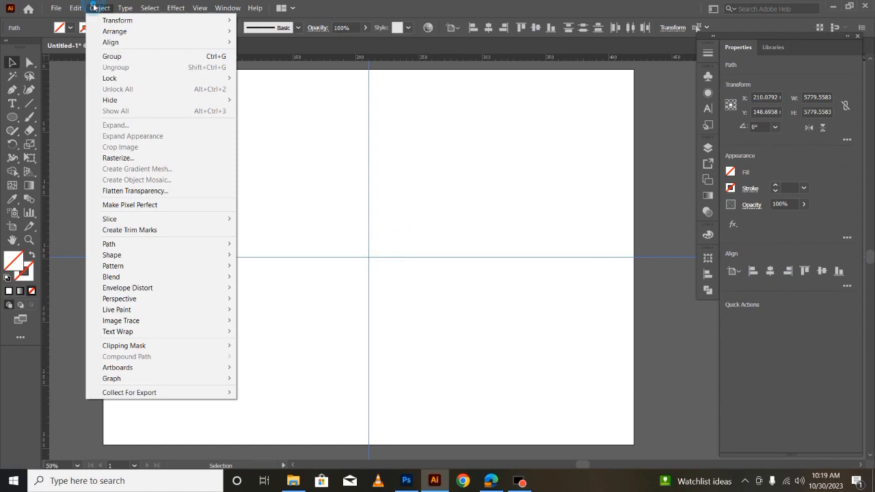
pyautogui.moveTo(127, 80)
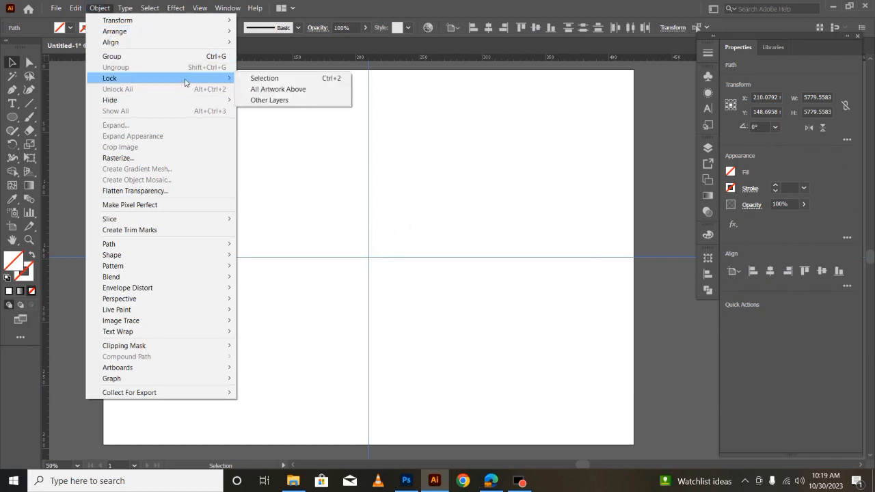
pyautogui.click(254, 80)
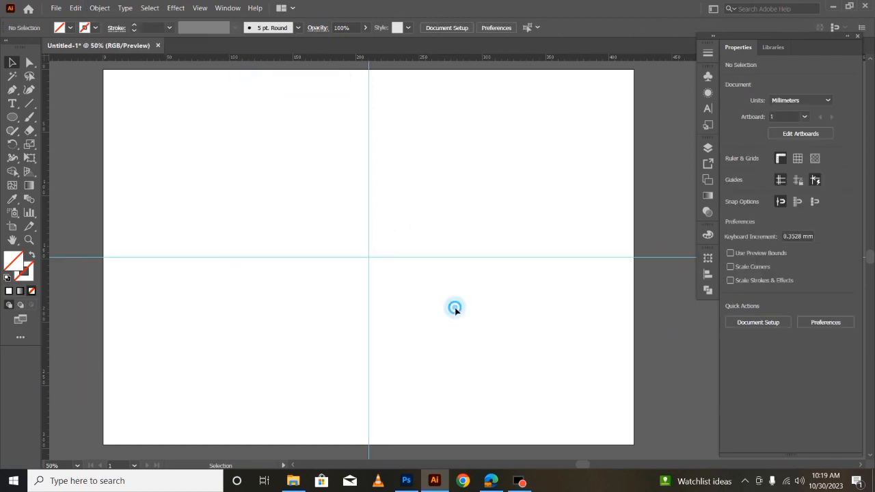
# - Create a circle 295 px wide and 295 px high with the Ellipse tool
pyautogui.click(12, 117)
pyautogui.click(285, 217)
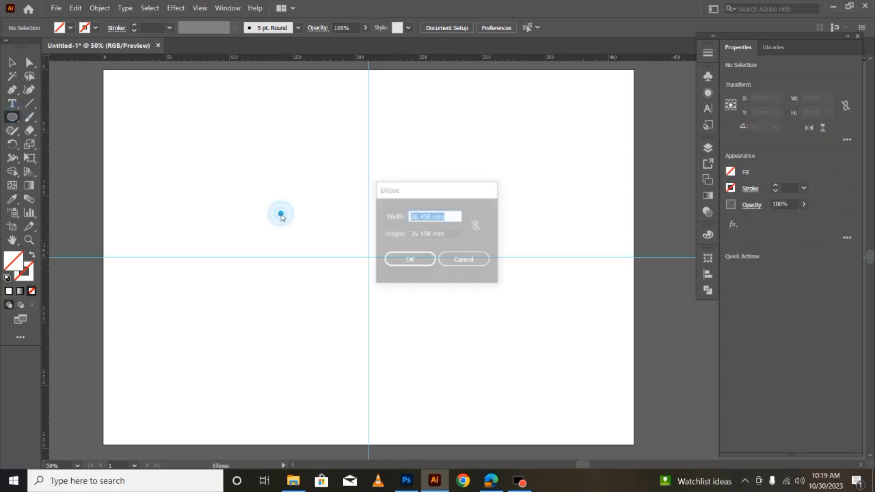
pyautogui.write('2')
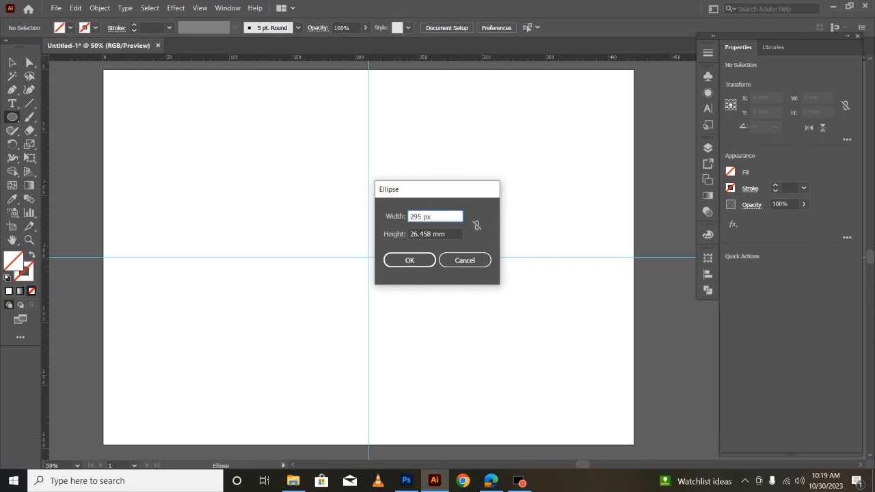
pyautogui.write('95 px')
pyautogui.press('Tab')
pyautogui.write('29')
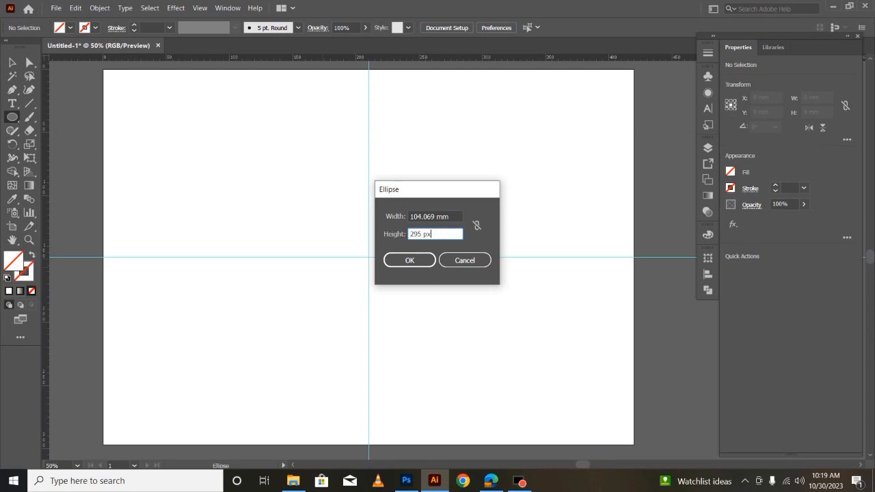
pyautogui.press('Return')
# - Create a second, smaller circle 75 px wide and 75 px high
pyautogui.click(243, 157)
pyautogui.write('75')
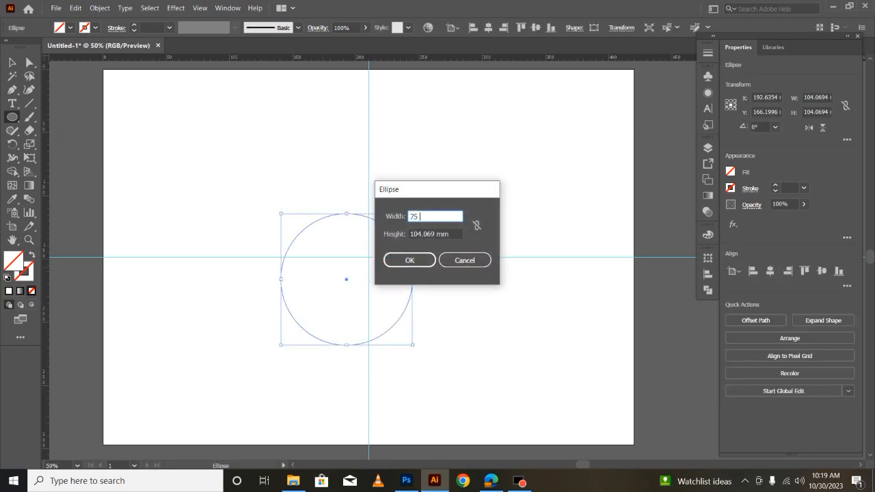
pyautogui.write(' px')
pyautogui.press('Tab')
pyautogui.write('7')
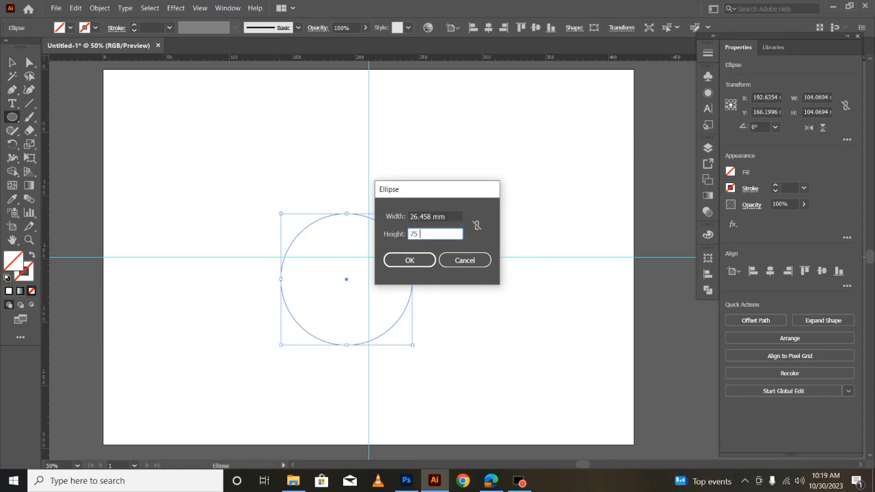
pyautogui.press('Return')
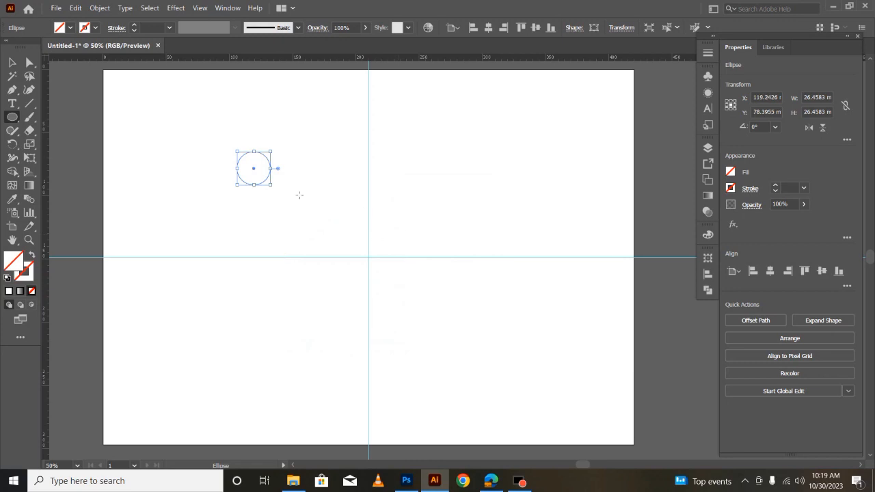
# - Select both circles and give them a black stroke
pyautogui.click(11, 62)
pyautogui.moveTo(184, 114); pyautogui.dragTo(291, 203)
pyautogui.moveTo(260, 290); pyautogui.dragTo(341, 326)
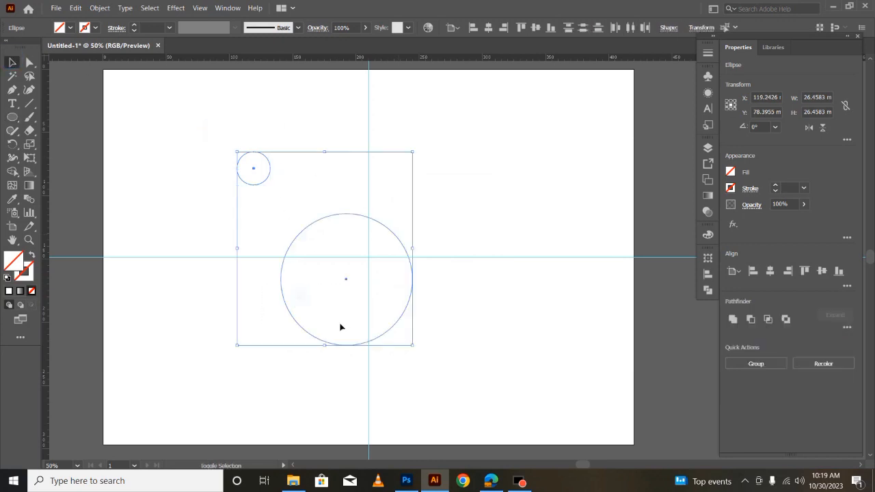
pyautogui.click(96, 28)
pyautogui.click(35, 48)
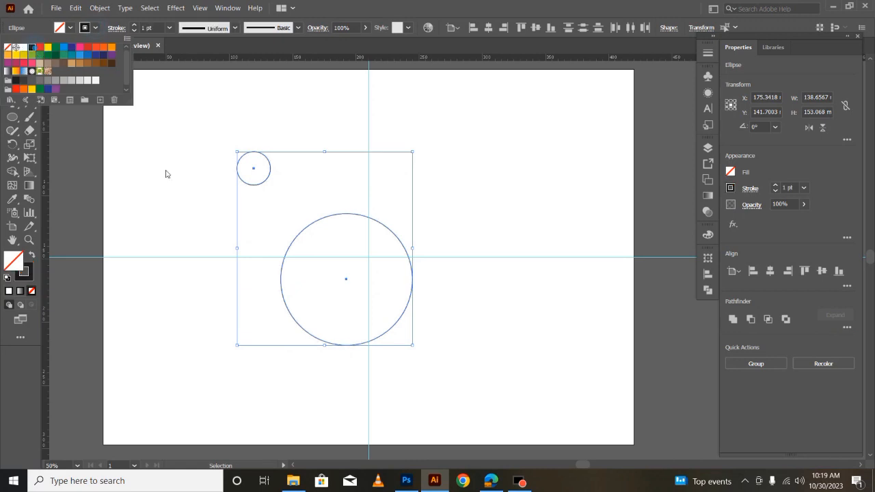
# - Center both circles on the artboard, then move them up along the vertical guide to about Y 83 mm
pyautogui.click(707, 274)
pyautogui.click(595, 283)
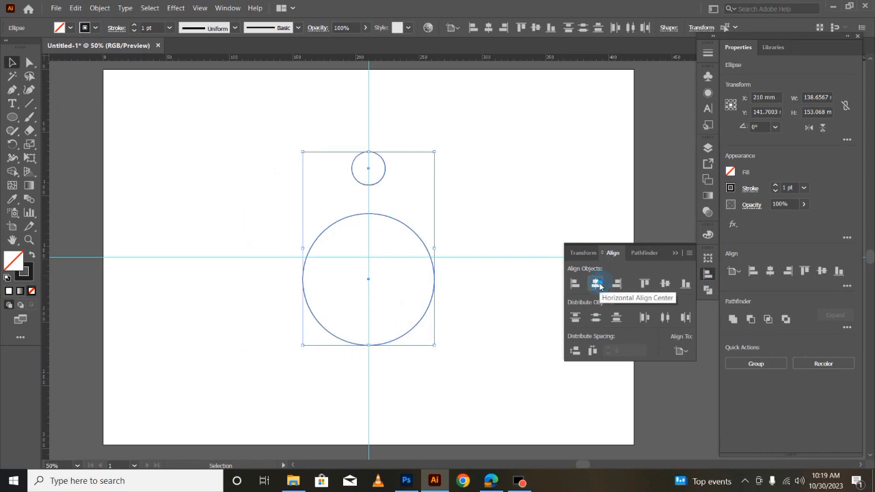
pyautogui.click(664, 283)
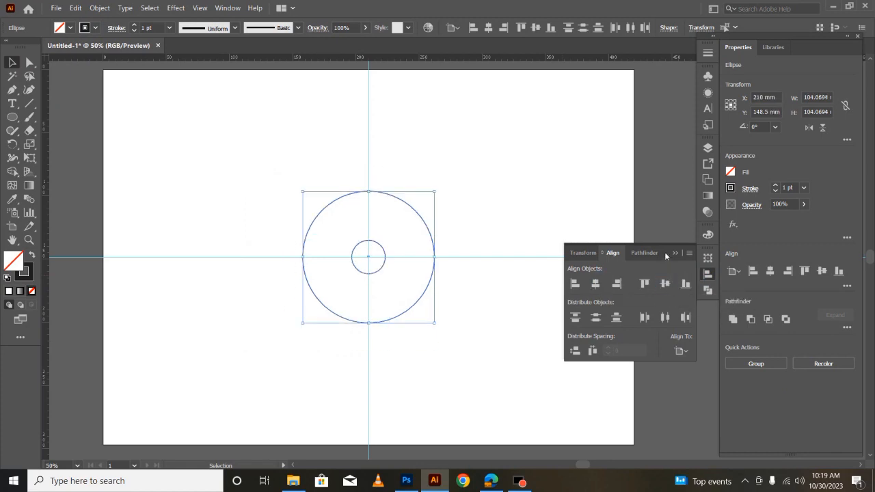
pyautogui.click(674, 253)
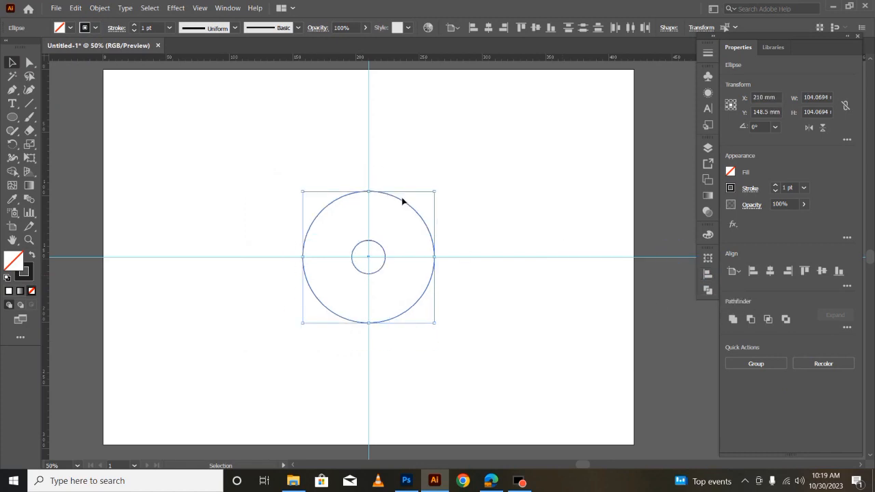
pyautogui.moveTo(369, 259); pyautogui.dragTo(373, 178)
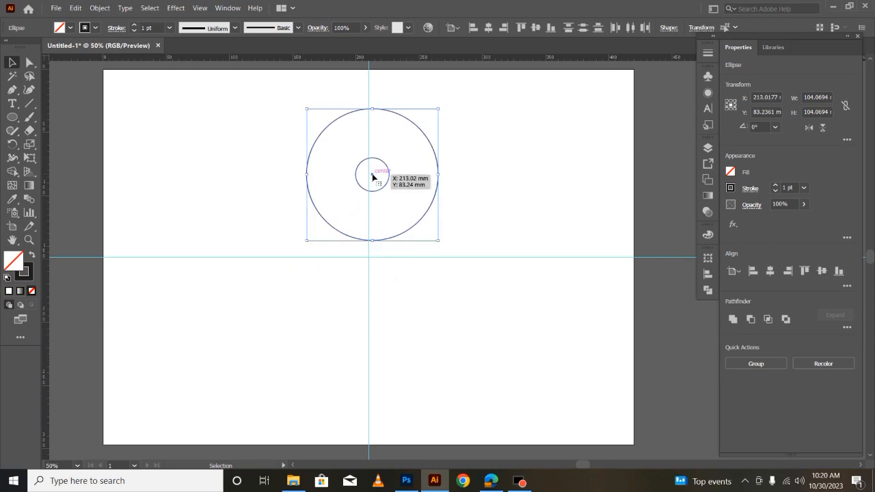
pyautogui.moveTo(373, 177); pyautogui.dragTo(369, 175)
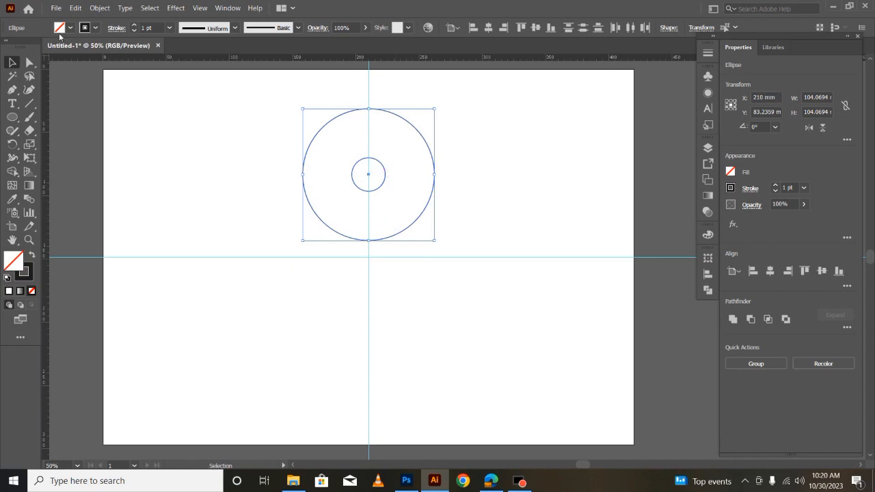
# - Make a blend between the large and the small circle
pyautogui.click(99, 8)
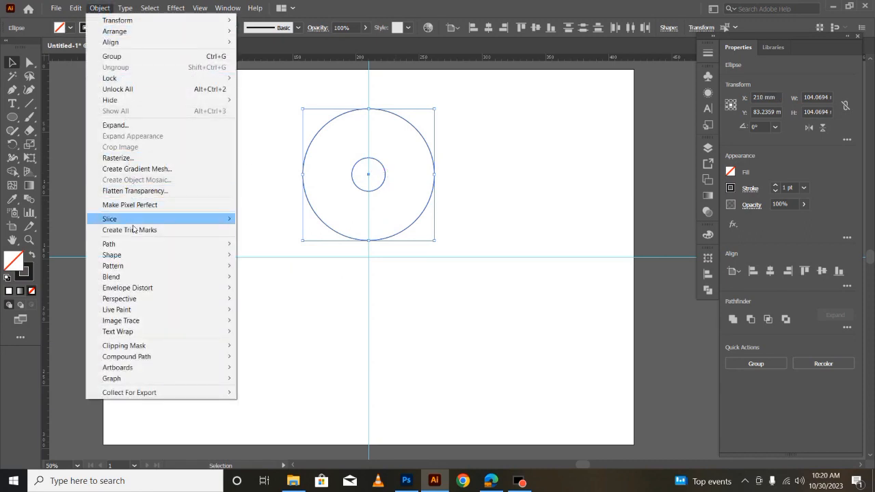
pyautogui.moveTo(140, 276)
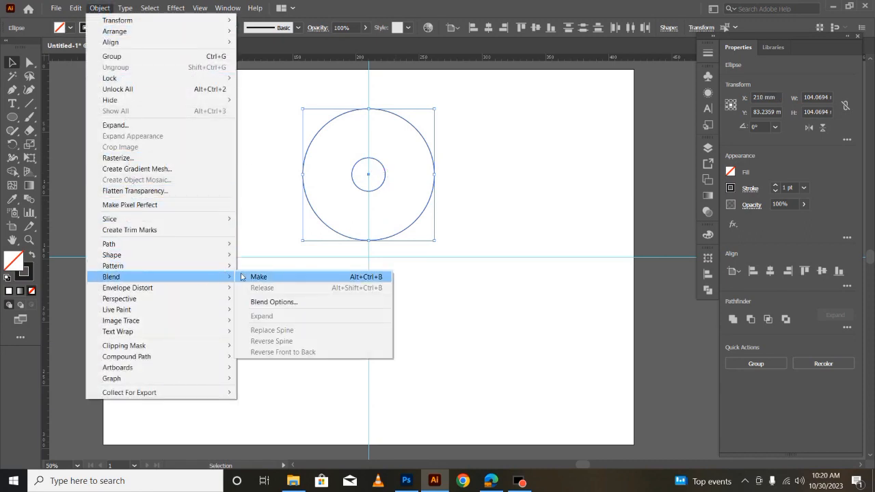
pyautogui.click(255, 278)
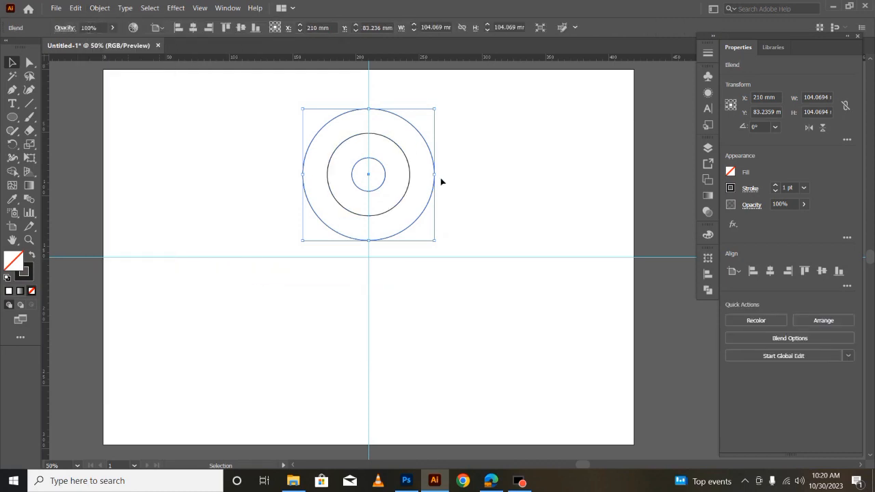
# - Set the circle blend's spacing to Specified Steps with 4 steps
pyautogui.click(104, 9)
pyautogui.moveTo(222, 277)
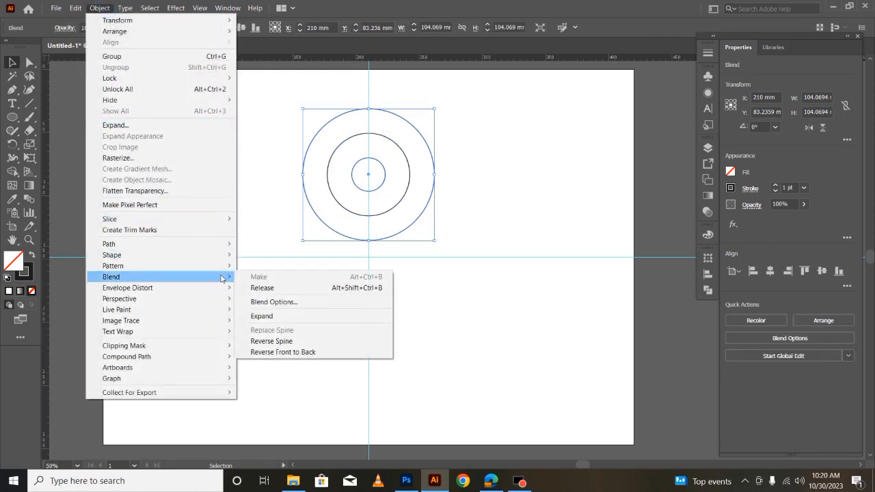
pyautogui.click(259, 302)
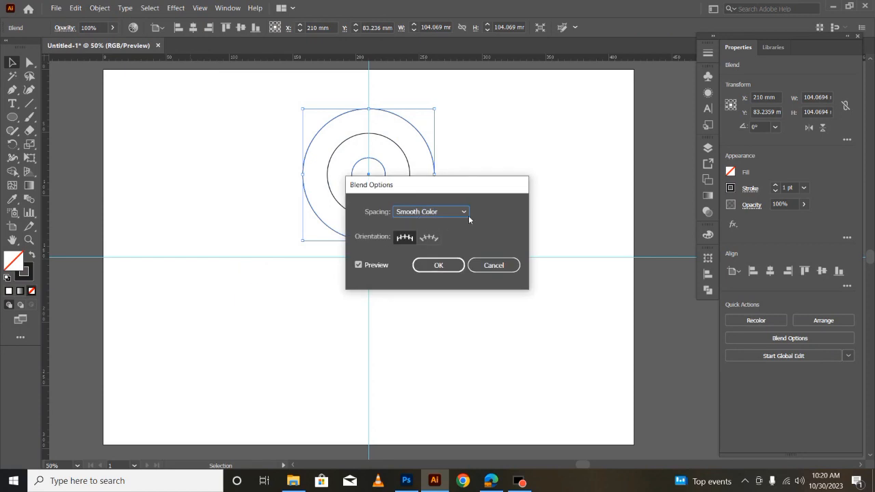
pyautogui.click(464, 212)
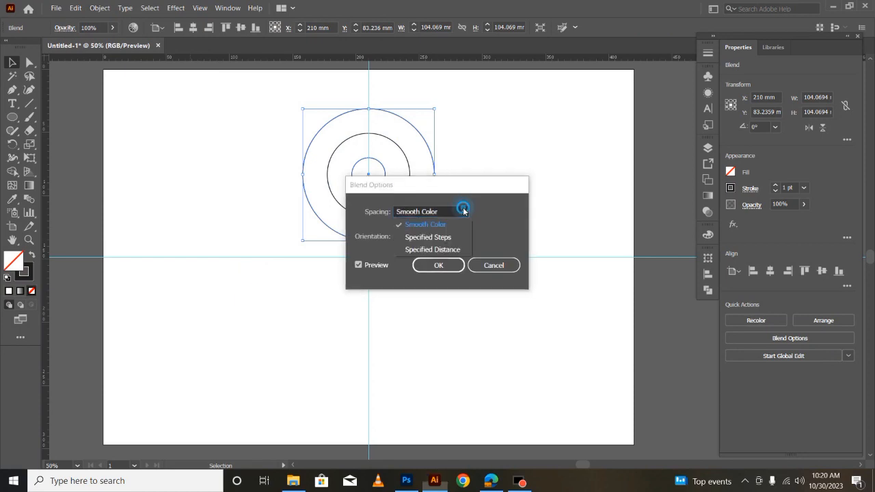
pyautogui.click(428, 237)
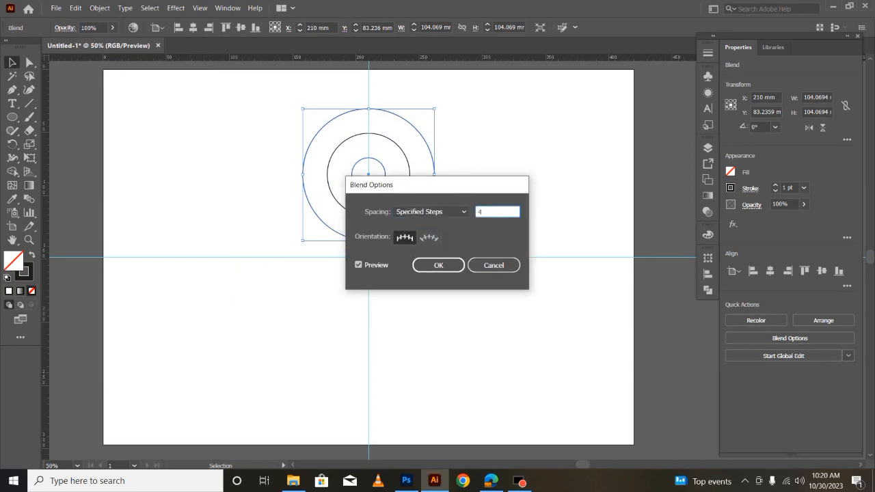
pyautogui.click(438, 267)
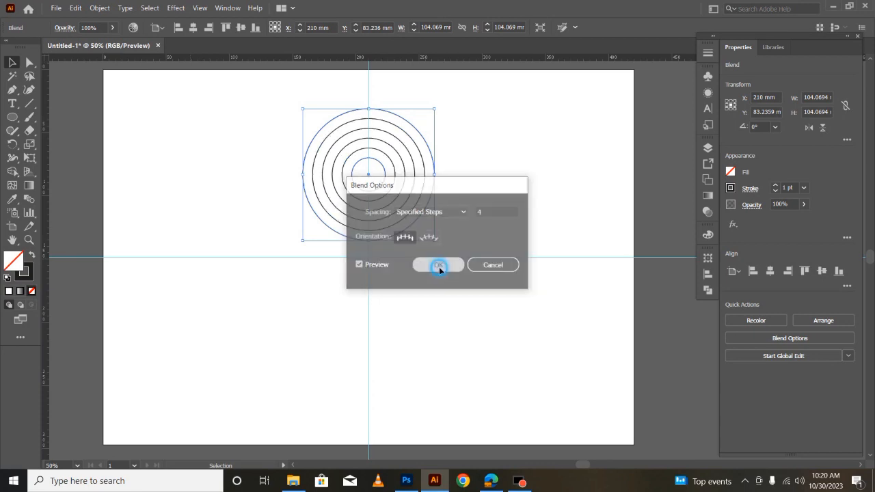
pyautogui.click(243, 123)
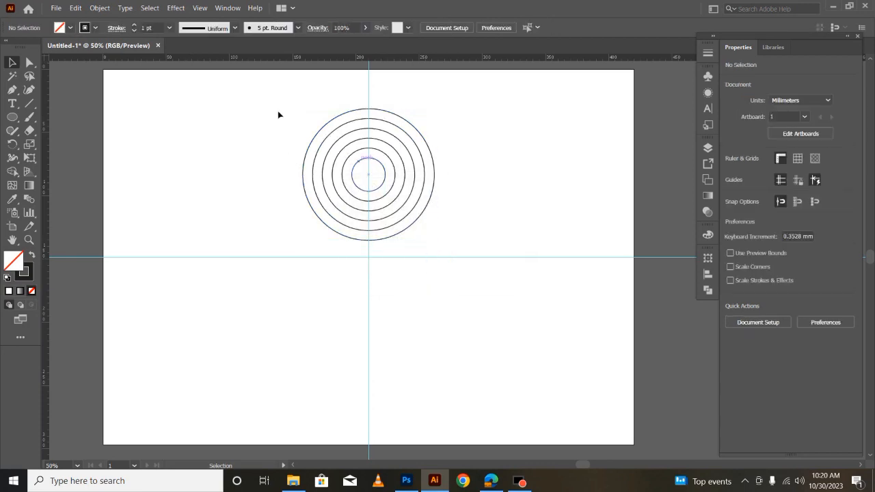
# - Create a copy of the blended circles rotated 60° about the intersection of the guides
pyautogui.click(396, 177)
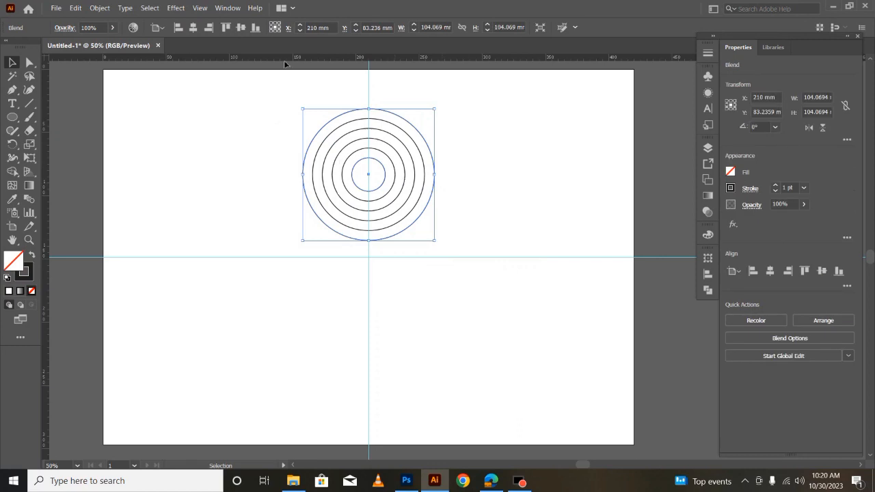
pyautogui.click(13, 144)
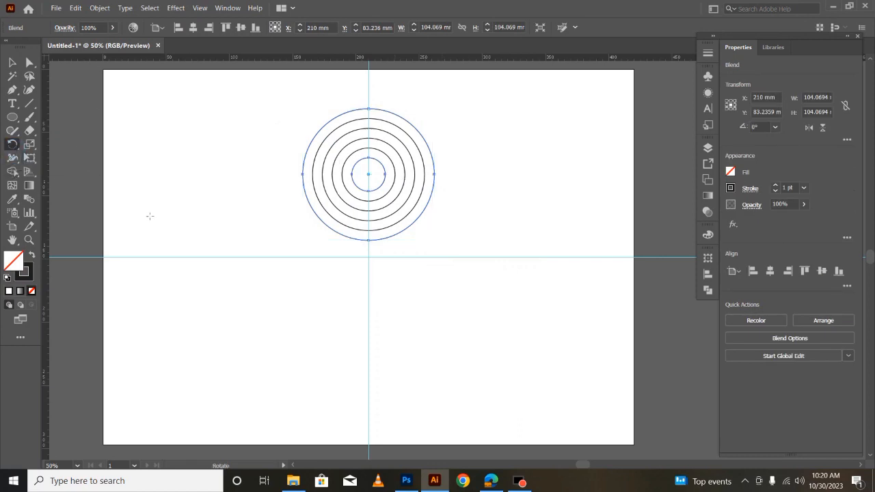
pyautogui.keyDown('alt'); pyautogui.click(369, 257); pyautogui.keyUp('alt')
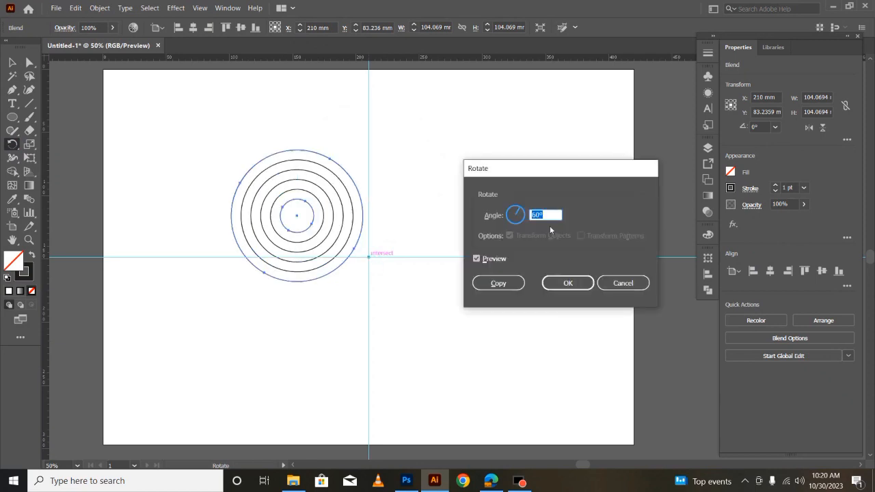
pyautogui.click(495, 283)
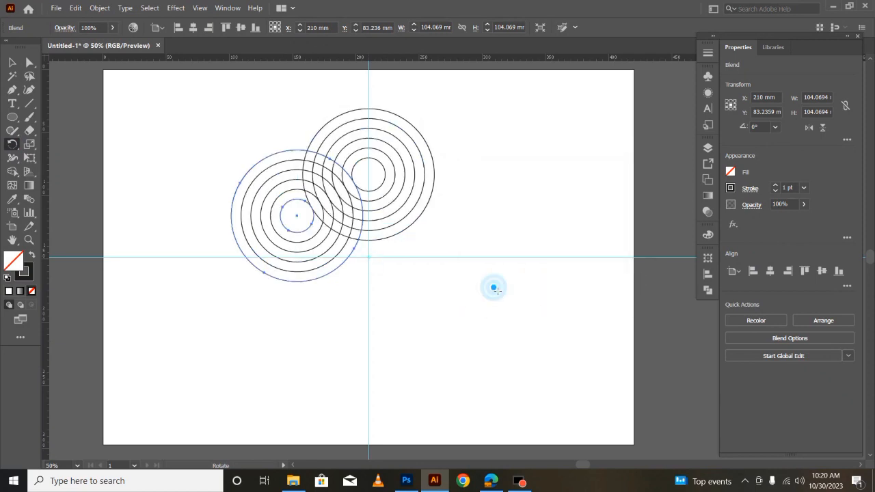
# - Repeat the rotated copy four more times to complete a ring of six concentric-circle groups
pyautogui.hotkey('ctrl', 'd')
pyautogui.hotkey('ctrl', 'd')
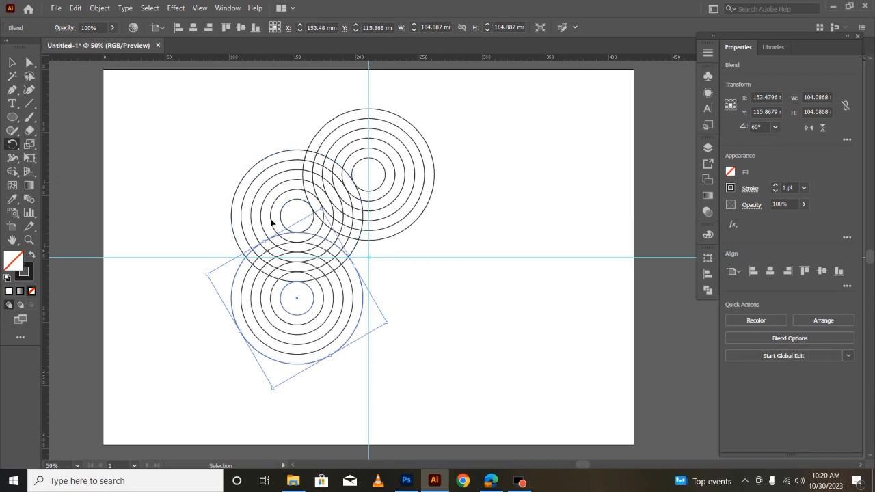
pyautogui.hotkey('ctrl', 'd')
pyautogui.hotkey('ctrl', 'd')
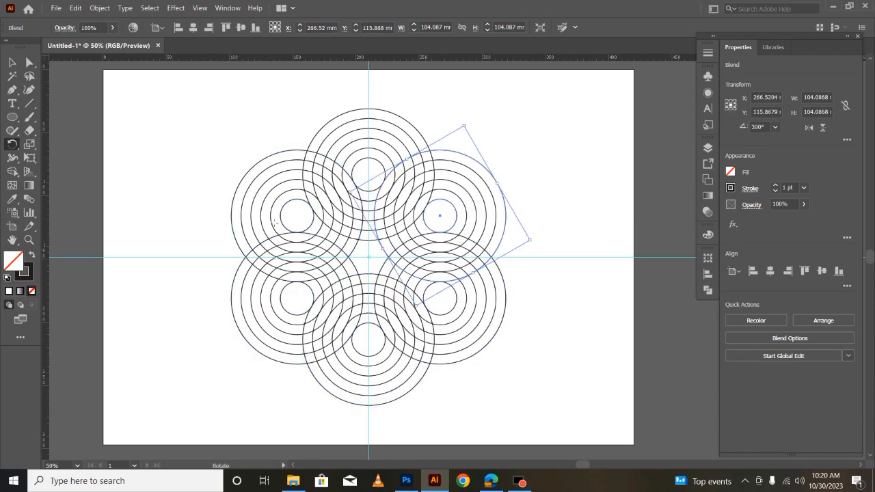
pyautogui.press('v')
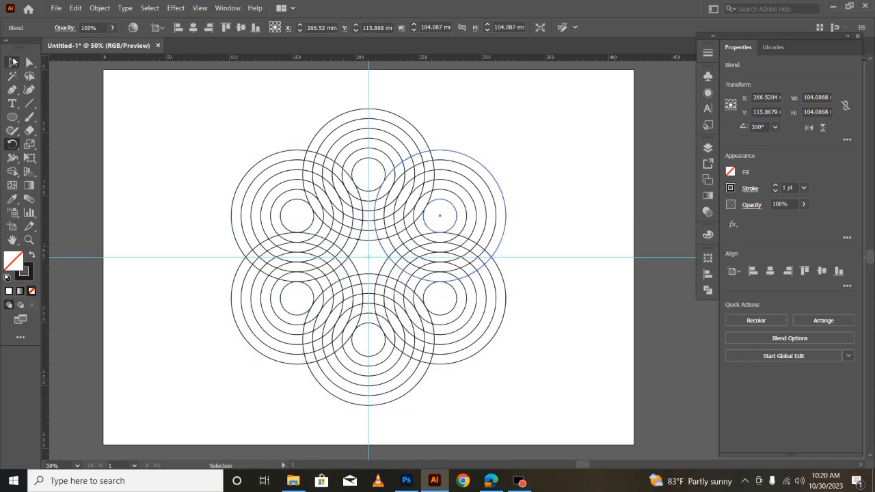
# - Expand all six blended circle groups into editable paths, with Object, Fill and Stroke included
pyautogui.click(156, 171)
pyautogui.moveTo(180, 134); pyautogui.dragTo(552, 404)
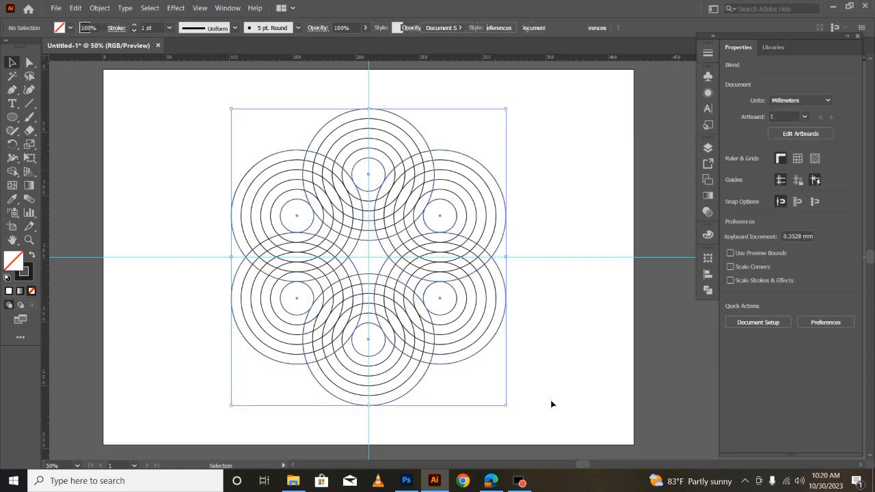
pyautogui.click(99, 9)
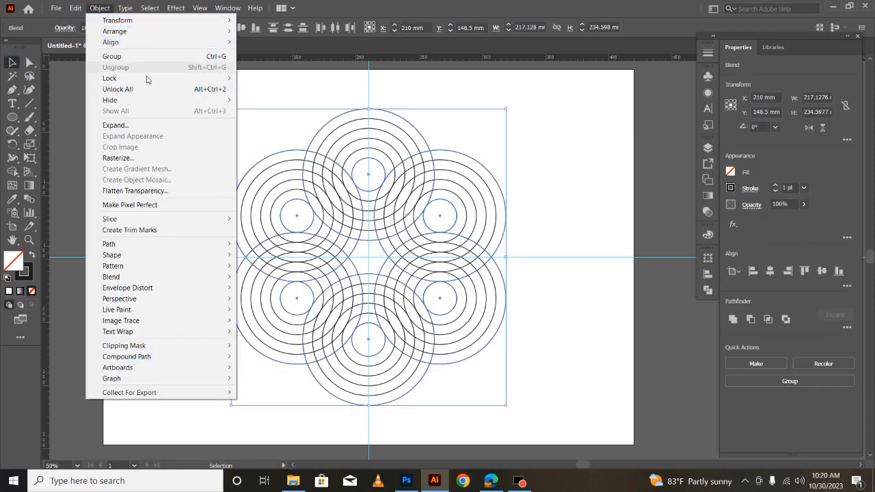
pyautogui.click(128, 127)
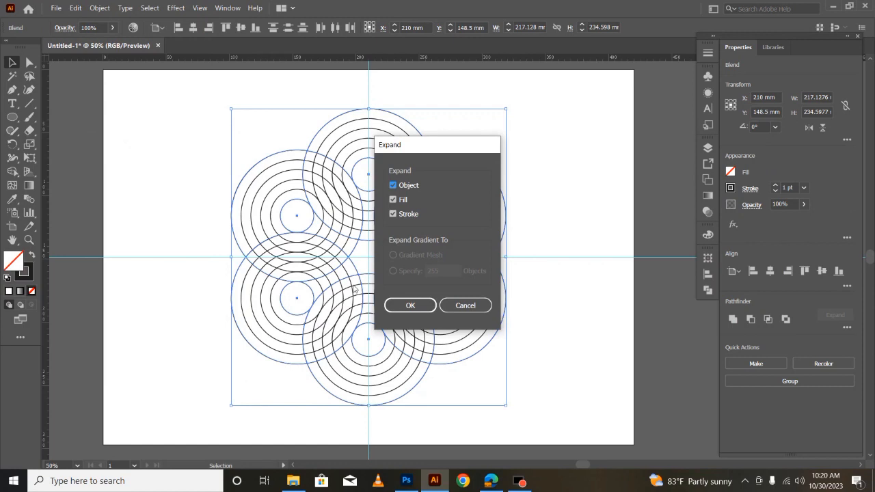
pyautogui.click(395, 308)
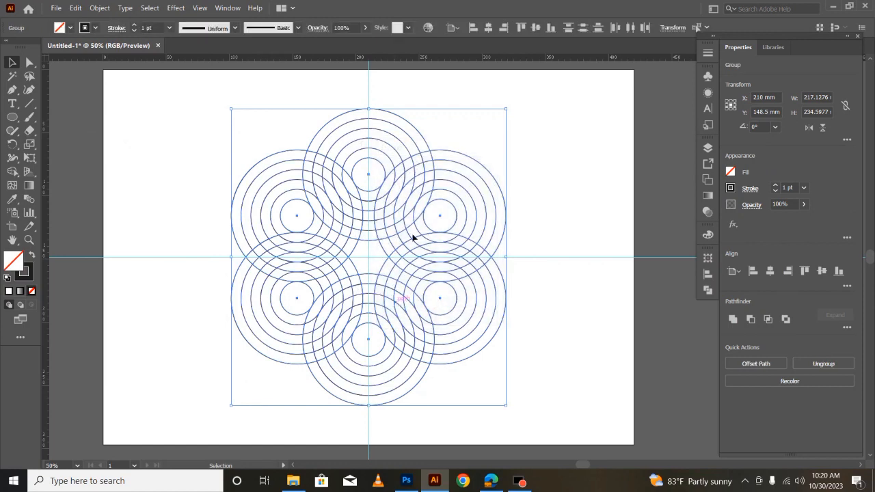
# - Merge the rings of the upper-right and bottom circle groups into two solid S-shaped bands with the Shape Builder tool
pyautogui.hotkey('ctrl', '+')
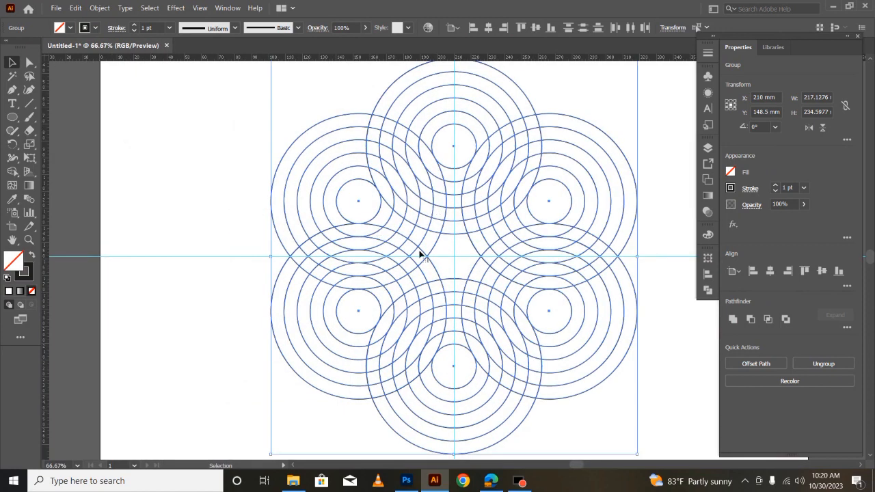
pyautogui.click(12, 171)
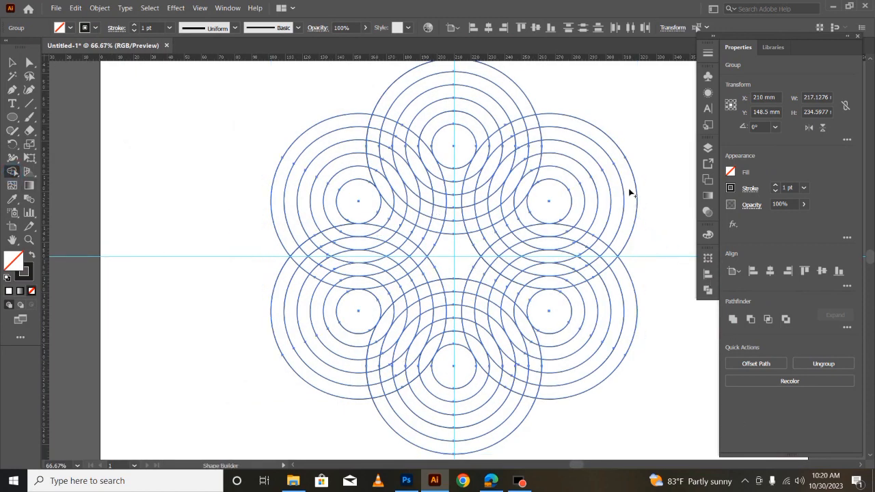
pyautogui.moveTo(629, 189)
pyautogui.mouseDown()
pyautogui.moveTo(584, 201)
pyautogui.moveTo(571, 224)
pyautogui.moveTo(508, 245)
pyautogui.moveTo(483, 272)
pyautogui.moveTo(521, 295)
pyautogui.moveTo(584, 272)
pyautogui.moveTo(614, 250)
pyautogui.moveTo(609, 257)
pyautogui.moveTo(592, 268)
pyautogui.moveTo(588, 251)
pyautogui.moveTo(524, 281)
pyautogui.moveTo(500, 264)
pyautogui.moveTo(545, 245)
pyautogui.moveTo(593, 238)
pyautogui.moveTo(529, 275)
pyautogui.mouseUp()
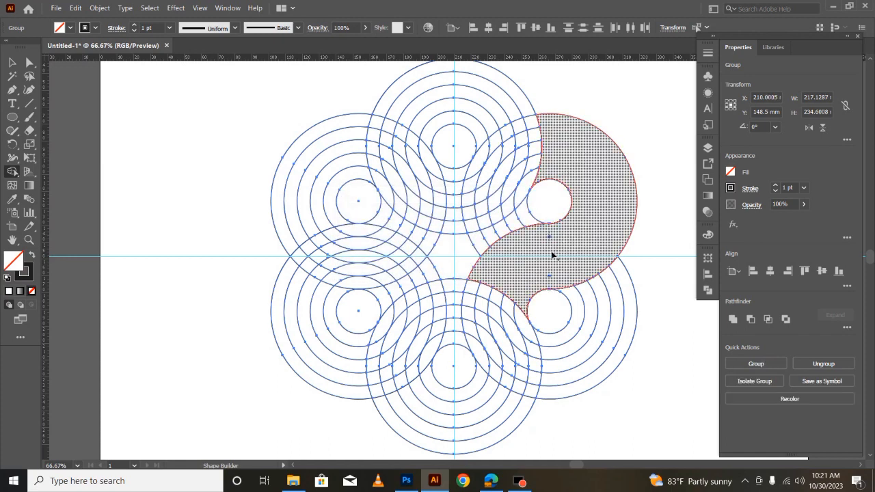
pyautogui.click(550, 278)
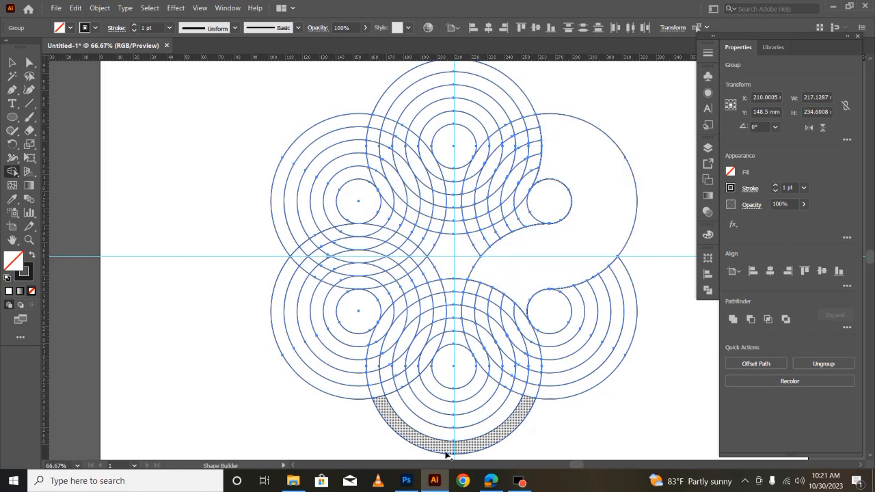
pyautogui.moveTo(443, 454)
pyautogui.mouseDown()
pyautogui.moveTo(451, 398)
pyautogui.moveTo(433, 388)
pyautogui.moveTo(424, 365)
pyautogui.moveTo(430, 280)
pyautogui.moveTo(384, 294)
pyautogui.moveTo(374, 379)
pyautogui.moveTo(392, 401)
pyautogui.moveTo(391, 350)
pyautogui.moveTo(404, 309)
pyautogui.moveTo(423, 294)
pyautogui.moveTo(402, 375)
pyautogui.moveTo(419, 375)
pyautogui.moveTo(419, 360)
pyautogui.moveTo(428, 373)
pyautogui.mouseUp()
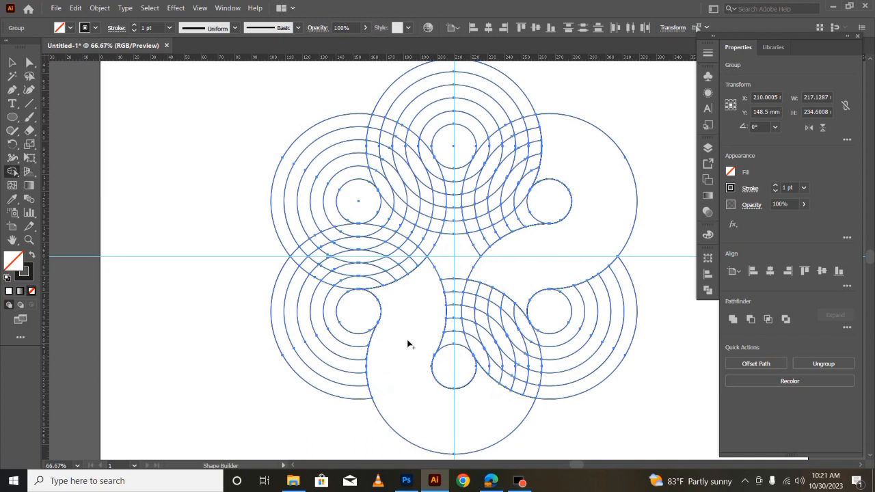
pyautogui.moveTo(279, 189)
pyautogui.mouseDown()
pyautogui.moveTo(333, 193)
pyautogui.moveTo(349, 179)
pyautogui.mouseUp()
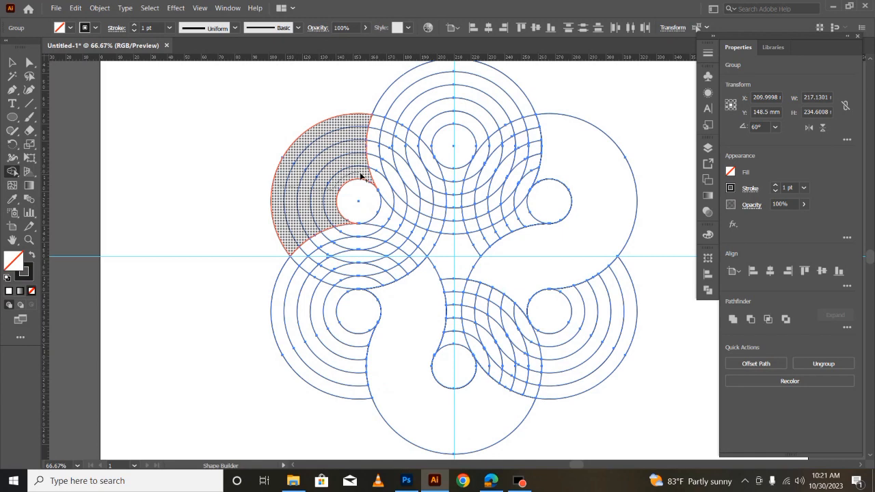
pyautogui.moveTo(360, 176)
pyautogui.mouseDown()
pyautogui.moveTo(363, 142)
pyautogui.moveTo(390, 129)
pyautogui.moveTo(453, 175)
pyautogui.mouseUp()
pyautogui.hotkey('ctrl', 'z')
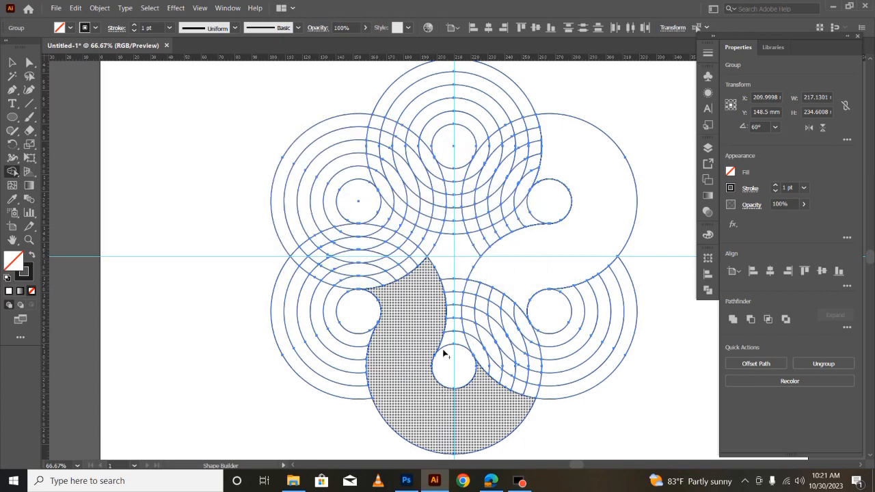
# - Merge the upper-left circle group's rings and their extension toward the top circle into a third S-shaped band, and deselect the artwork
pyautogui.moveTo(283, 201)
pyautogui.mouseDown()
pyautogui.moveTo(308, 231)
pyautogui.moveTo(330, 202)
pyautogui.mouseUp()
pyautogui.moveTo(355, 163)
pyautogui.mouseDown()
pyautogui.moveTo(390, 159)
pyautogui.moveTo(430, 191)
pyautogui.moveTo(456, 194)
pyautogui.moveTo(448, 227)
pyautogui.moveTo(430, 225)
pyautogui.moveTo(358, 165)
pyautogui.moveTo(394, 175)
pyautogui.moveTo(427, 207)
pyautogui.moveTo(448, 208)
pyautogui.moveTo(392, 145)
pyautogui.moveTo(362, 139)
pyautogui.moveTo(365, 132)
pyautogui.moveTo(378, 127)
pyautogui.moveTo(408, 141)
pyautogui.moveTo(446, 195)
pyautogui.mouseUp()
pyautogui.click(11, 63)
pyautogui.click(207, 209)
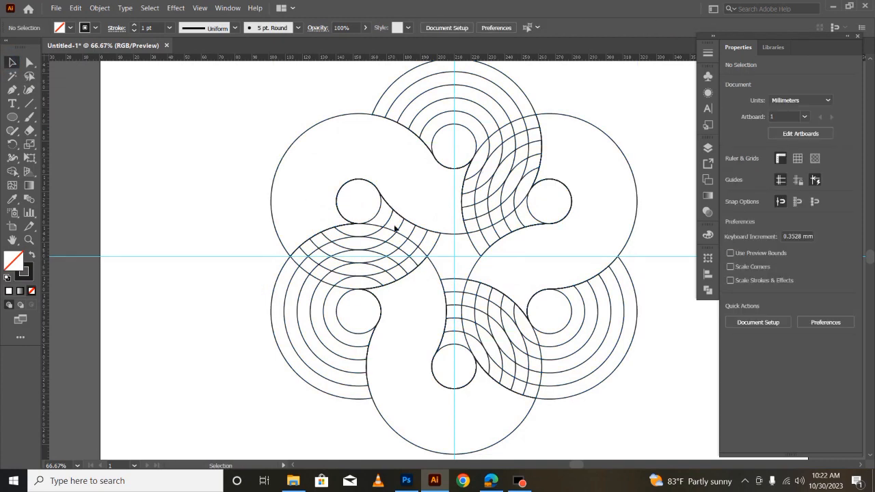
# - Select the whole artwork and fill the three merged S-shaped bands with dark grey using the Shape Builder tool
pyautogui.moveTo(574, 466); pyautogui.dragTo(579, 465)
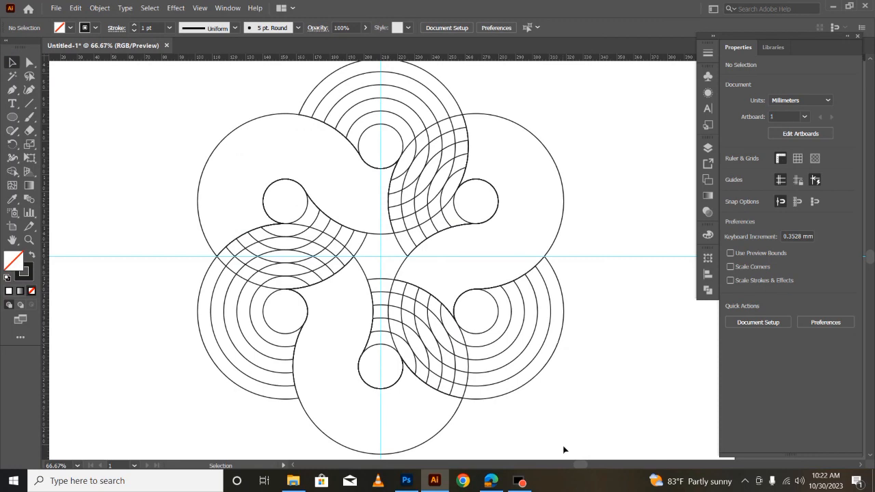
pyautogui.moveTo(168, 96); pyautogui.dragTo(617, 433)
pyautogui.click(12, 171)
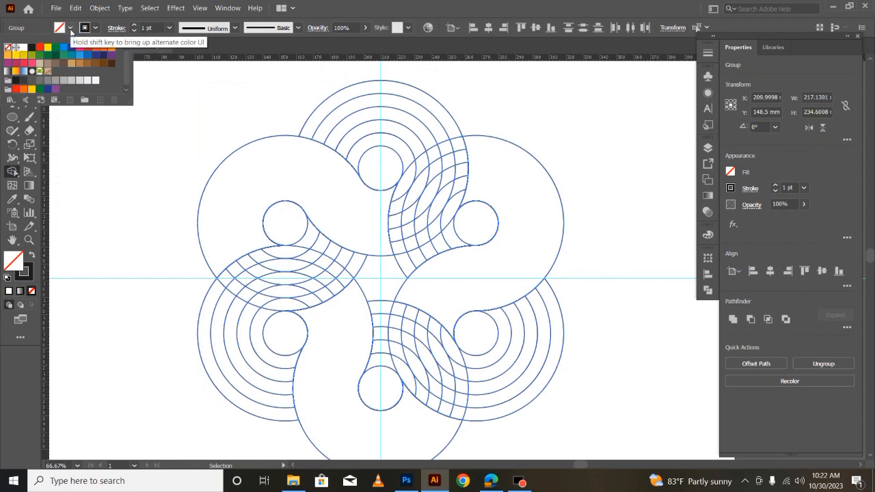
pyautogui.click(31, 80)
pyautogui.hotkey('shift', 'm')
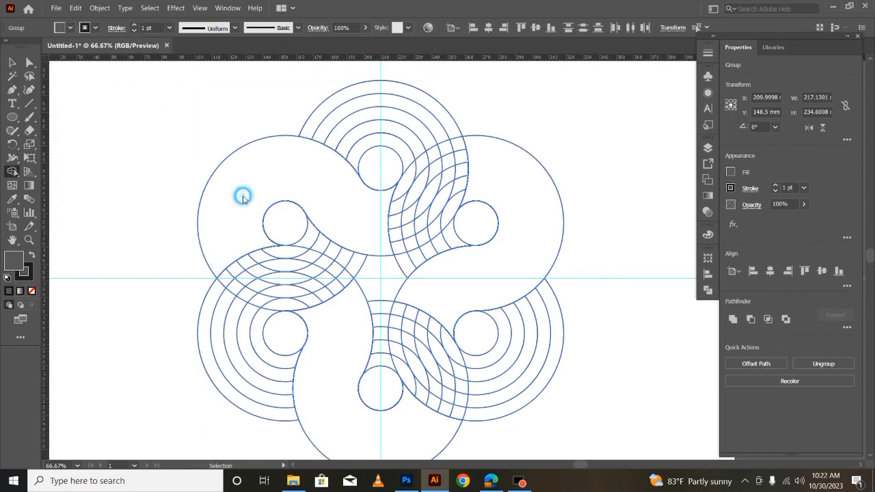
pyautogui.click(259, 192)
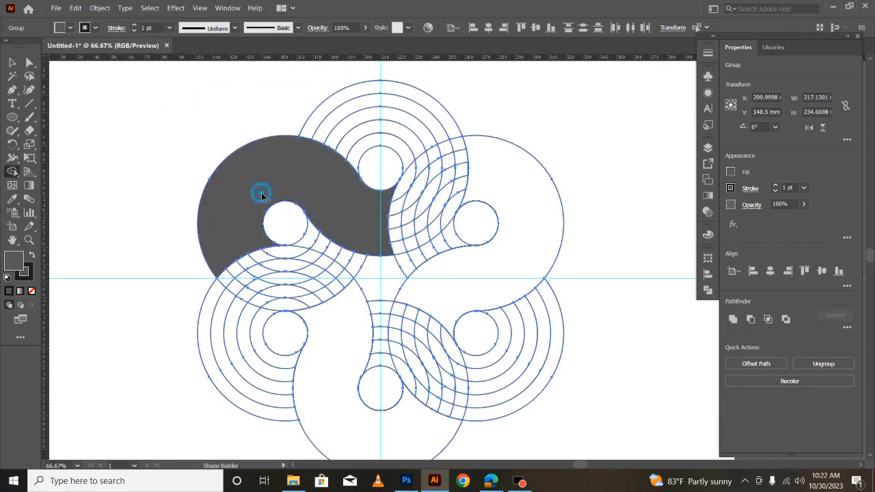
pyautogui.click(524, 213)
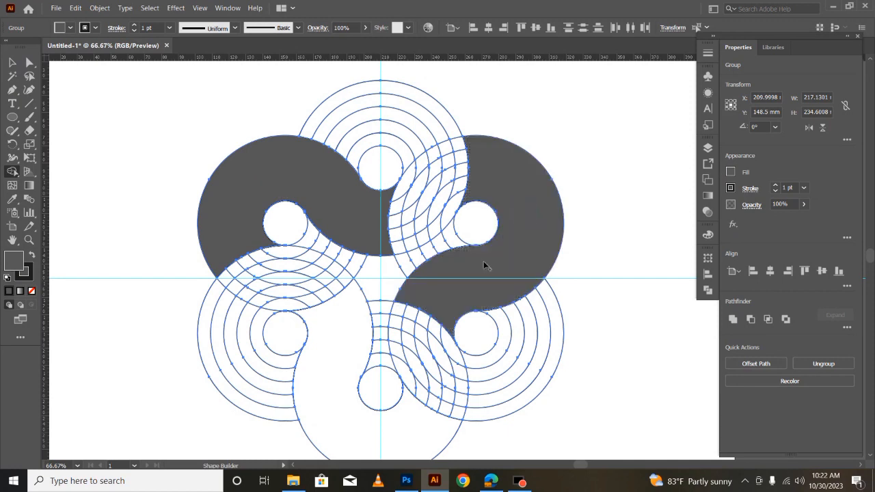
pyautogui.click(339, 403)
# - Set the fill to black and merge every other ring of the top circle group into three black curved stripes
pyautogui.press('v')
pyautogui.click(70, 27)
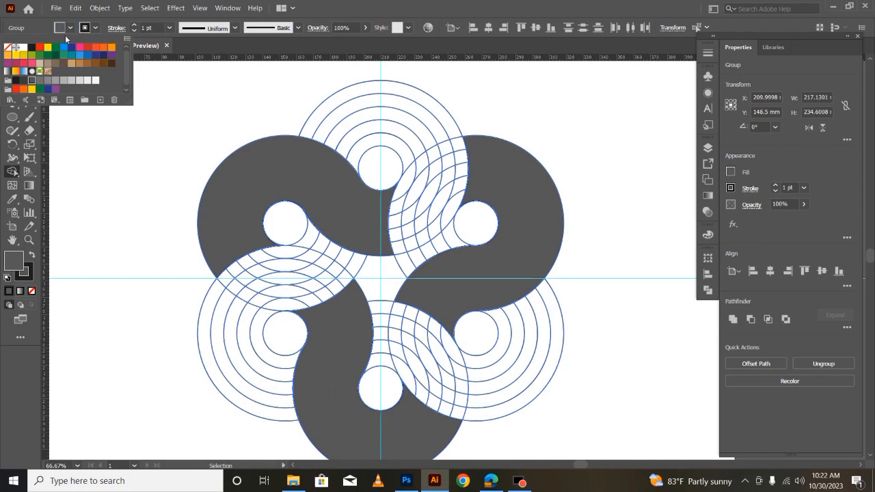
pyautogui.click(32, 47)
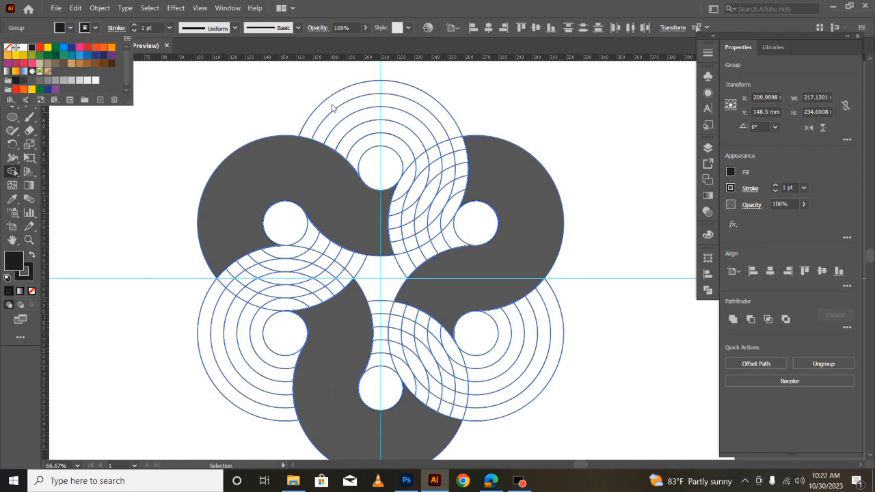
pyautogui.hotkey('shift', 'm')
pyautogui.moveTo(455, 137)
pyautogui.mouseDown()
pyautogui.moveTo(464, 160)
pyautogui.moveTo(452, 230)
pyautogui.moveTo(445, 227)
pyautogui.mouseUp()
pyautogui.moveTo(425, 154)
pyautogui.mouseDown()
pyautogui.moveTo(426, 139)
pyautogui.moveTo(432, 256)
pyautogui.mouseUp()
pyautogui.moveTo(405, 152)
pyautogui.mouseDown()
pyautogui.moveTo(409, 183)
pyautogui.moveTo(396, 229)
pyautogui.moveTo(409, 264)
pyautogui.mouseUp()
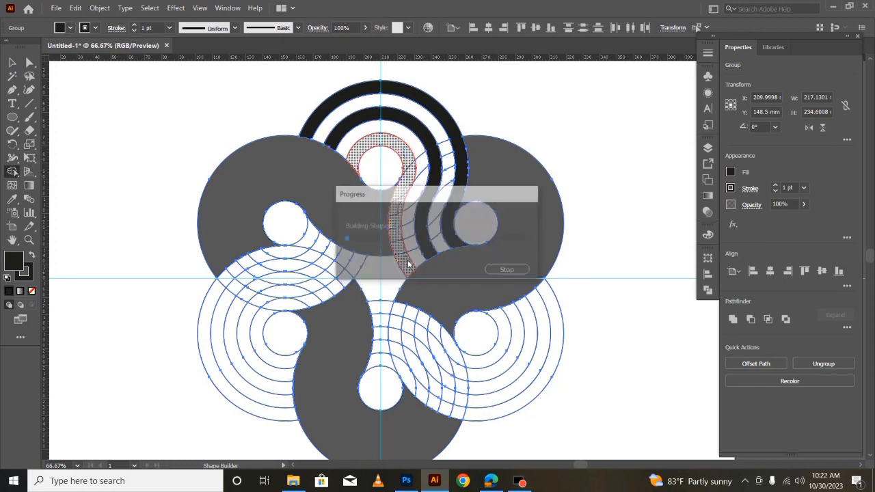
# - Merge every other ring of the lower-right and lower-left circle groups into three black curved stripes each
pyautogui.moveTo(381, 311)
pyautogui.mouseDown()
pyautogui.moveTo(431, 324)
pyautogui.moveTo(469, 366)
pyautogui.mouseUp()
pyautogui.moveTo(383, 335)
pyautogui.mouseDown()
pyautogui.moveTo(473, 392)
pyautogui.moveTo(414, 384)
pyautogui.mouseUp()
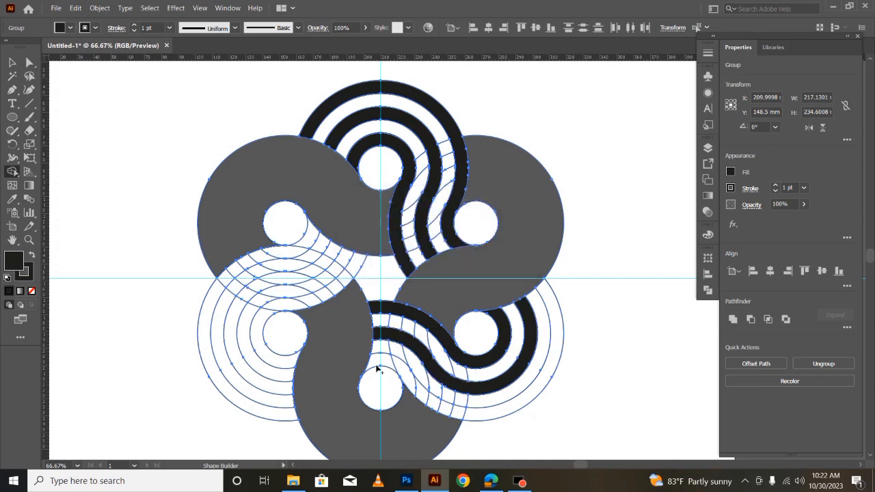
pyautogui.moveTo(379, 359)
pyautogui.mouseDown()
pyautogui.moveTo(438, 408)
pyautogui.moveTo(478, 414)
pyautogui.mouseUp()
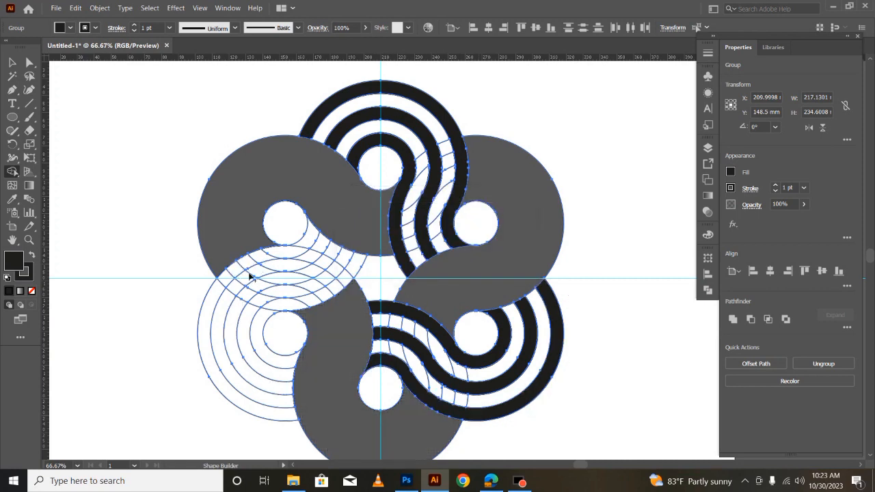
pyautogui.moveTo(307, 238); pyautogui.dragTo(217, 287)
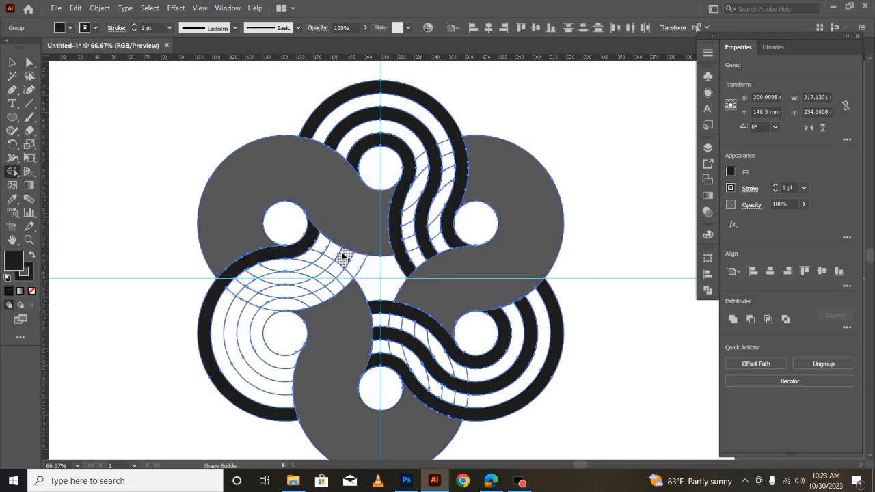
pyautogui.moveTo(335, 250)
pyautogui.mouseDown()
pyautogui.moveTo(256, 290)
pyautogui.moveTo(244, 309)
pyautogui.mouseUp()
pyautogui.moveTo(356, 272); pyautogui.dragTo(265, 311)
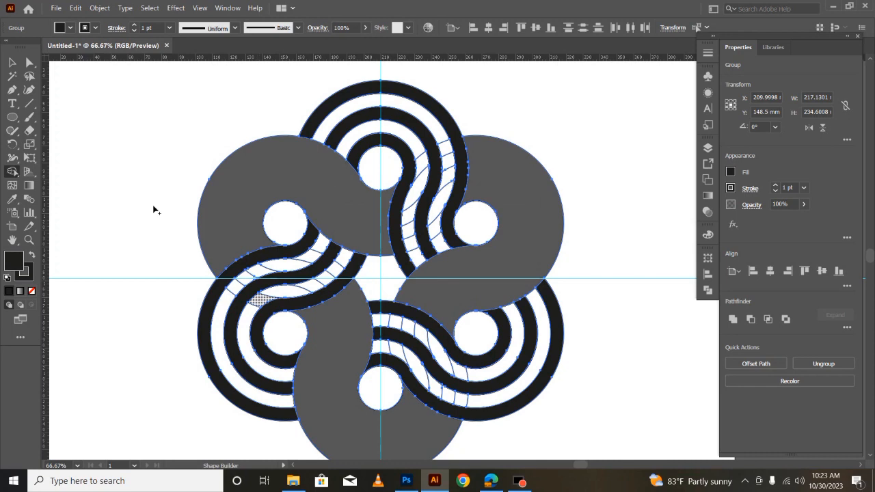
# - Set the fill to None and merge the segments between the top group's black stripes into two continuous unfilled stripes
pyautogui.click(70, 28)
pyautogui.click(13, 49)
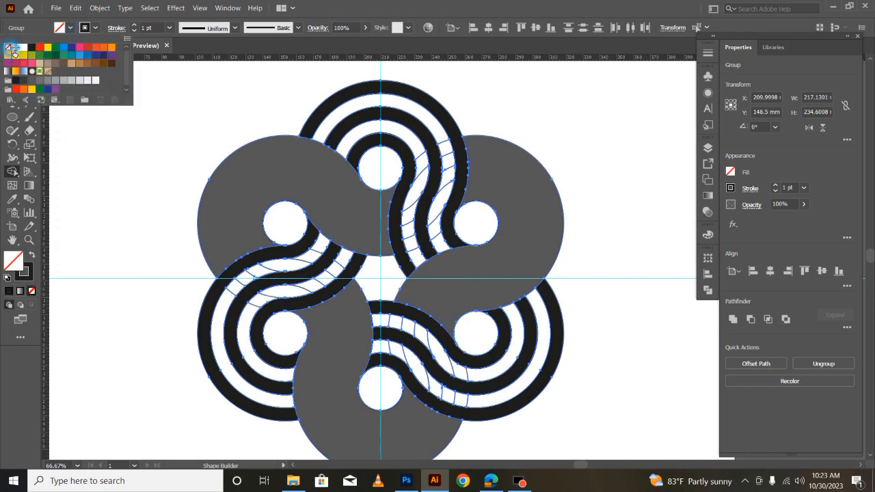
pyautogui.moveTo(427, 125)
pyautogui.mouseDown()
pyautogui.moveTo(446, 161)
pyautogui.moveTo(434, 247)
pyautogui.mouseUp()
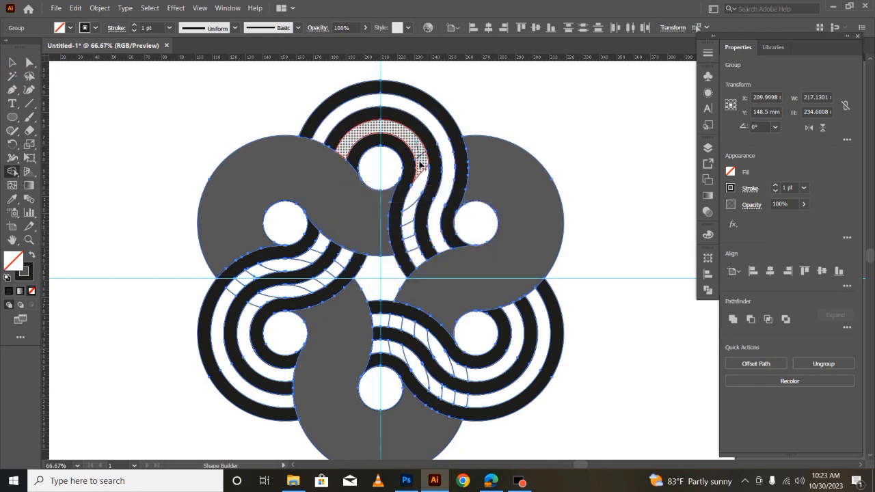
pyautogui.moveTo(418, 183)
pyautogui.mouseDown()
pyautogui.moveTo(409, 236)
pyautogui.moveTo(420, 259)
pyautogui.mouseUp()
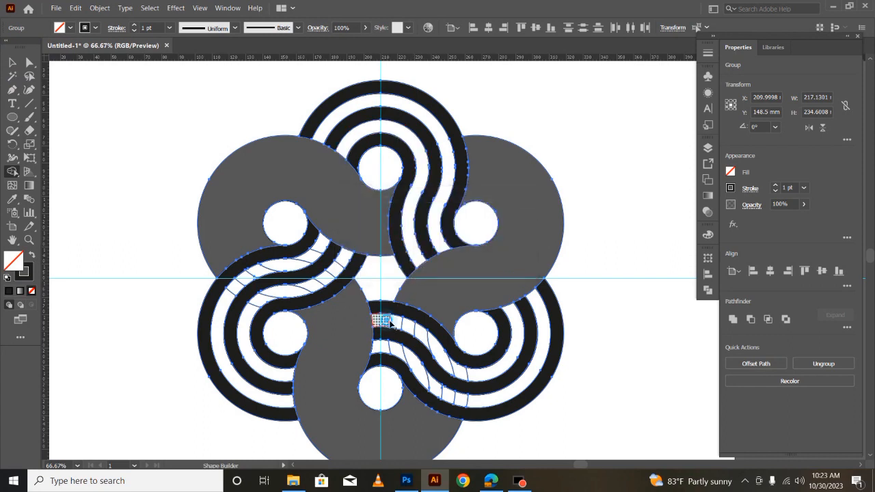
# - Merge the segments between the black stripes of the lower-right and lower-left groups into continuous unfilled stripes, and deselect the artwork
pyautogui.moveTo(414, 334)
pyautogui.mouseDown()
pyautogui.moveTo(470, 378)
pyautogui.moveTo(433, 369)
pyautogui.moveTo(449, 390)
pyautogui.moveTo(545, 320)
pyautogui.mouseUp()
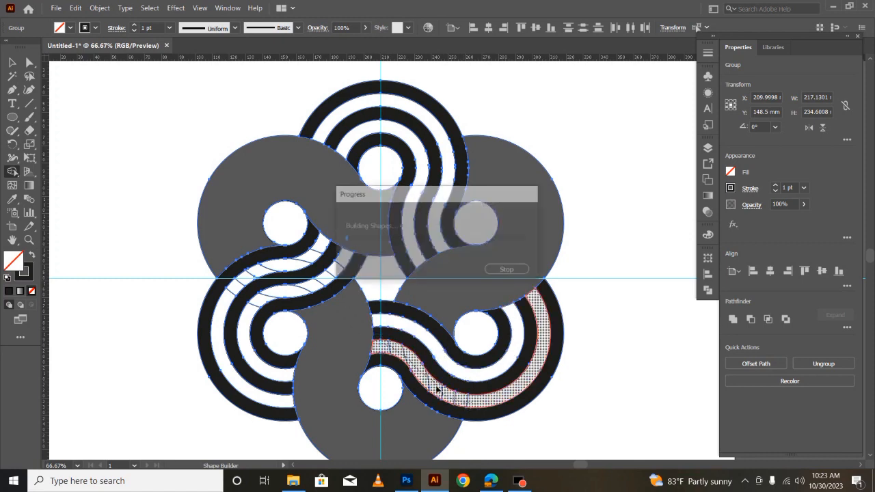
pyautogui.moveTo(312, 244)
pyautogui.mouseDown()
pyautogui.moveTo(239, 287)
pyautogui.moveTo(230, 302)
pyautogui.mouseUp()
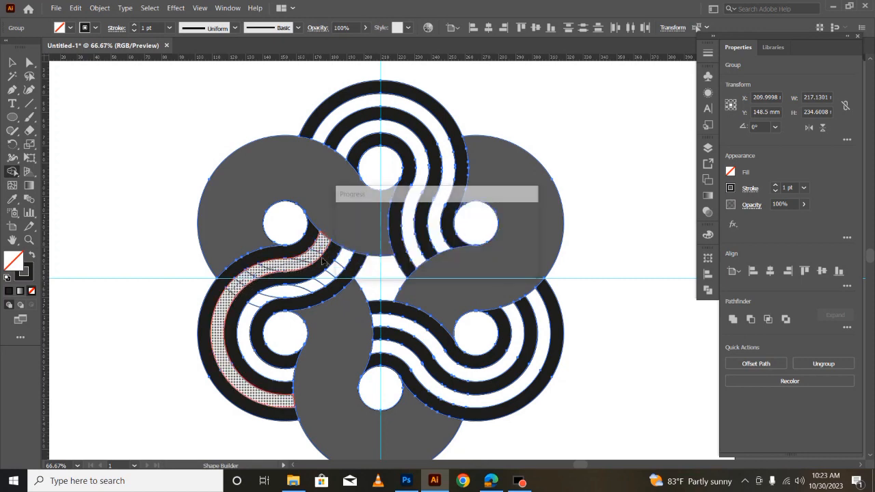
pyautogui.moveTo(347, 256)
pyautogui.mouseDown()
pyautogui.moveTo(318, 286)
pyautogui.moveTo(267, 302)
pyautogui.moveTo(238, 330)
pyautogui.mouseUp()
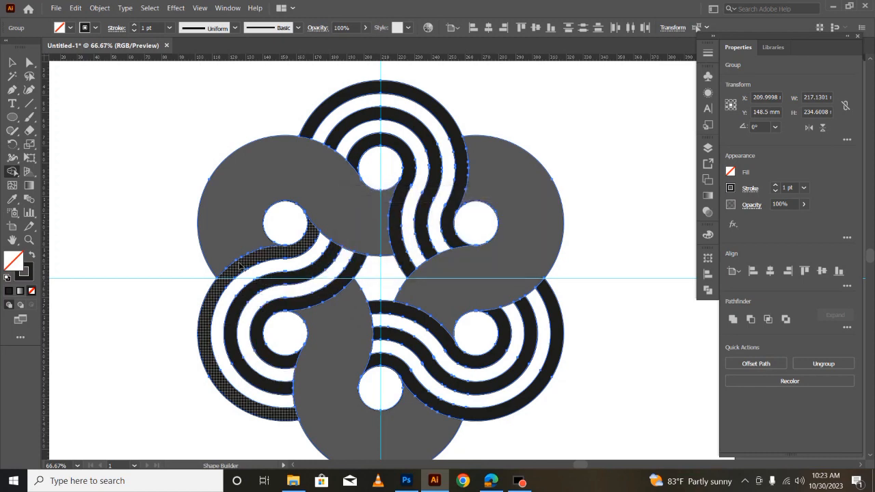
pyautogui.click(11, 61)
pyautogui.click(111, 201)
pyautogui.scroll(-1, 118, 201)
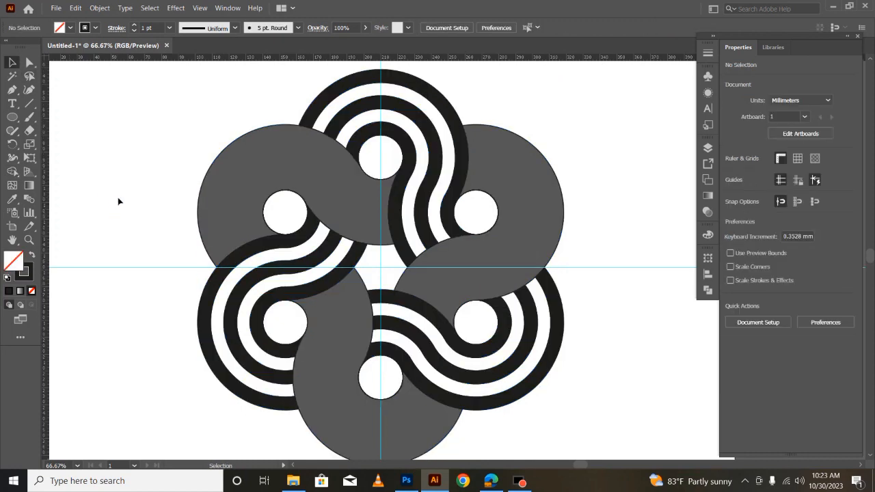
# - Remove the stroke from the entire artwork and deselect it
pyautogui.moveTo(122, 92); pyautogui.dragTo(607, 432)
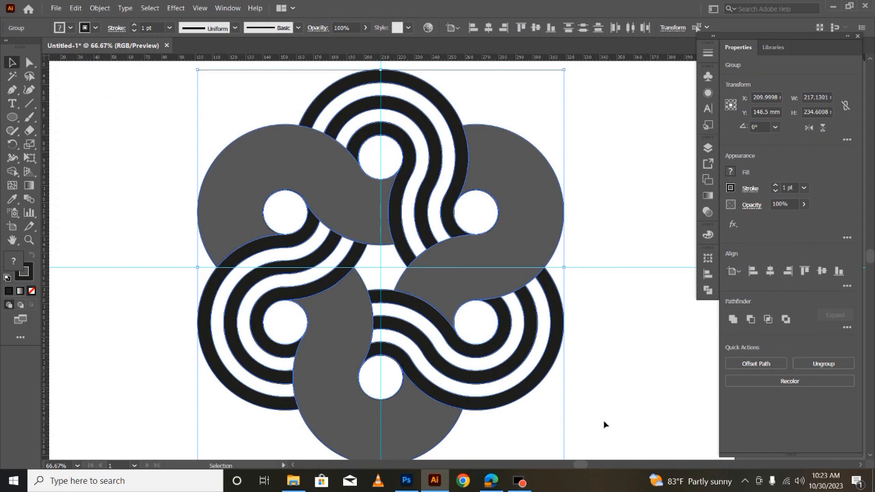
pyautogui.click(94, 28)
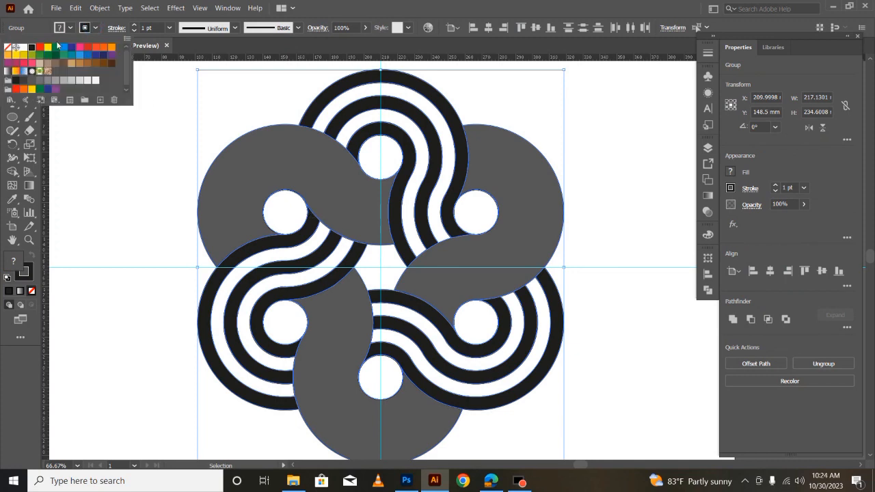
pyautogui.click(14, 51)
pyautogui.click(132, 237)
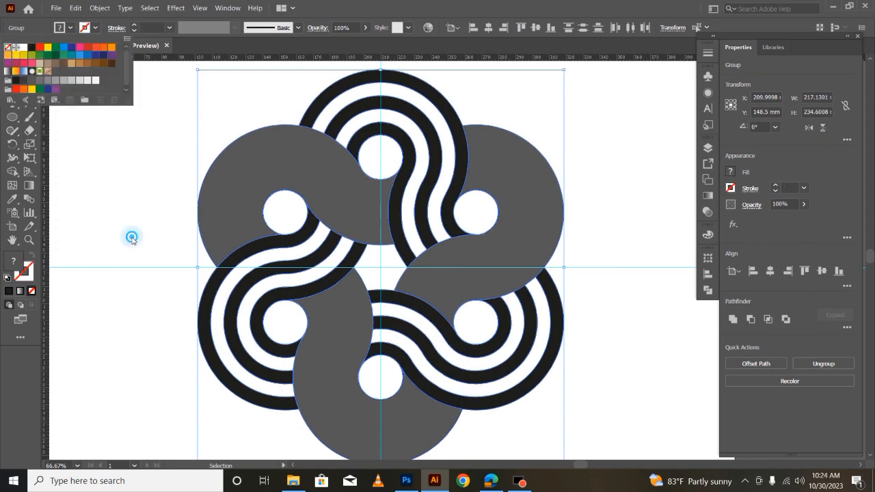
pyautogui.click(635, 256)
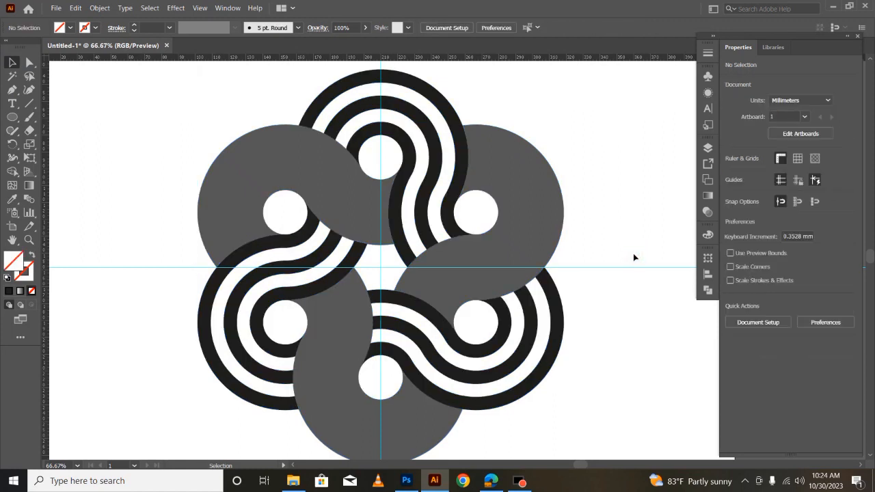
pyautogui.click(433, 237)
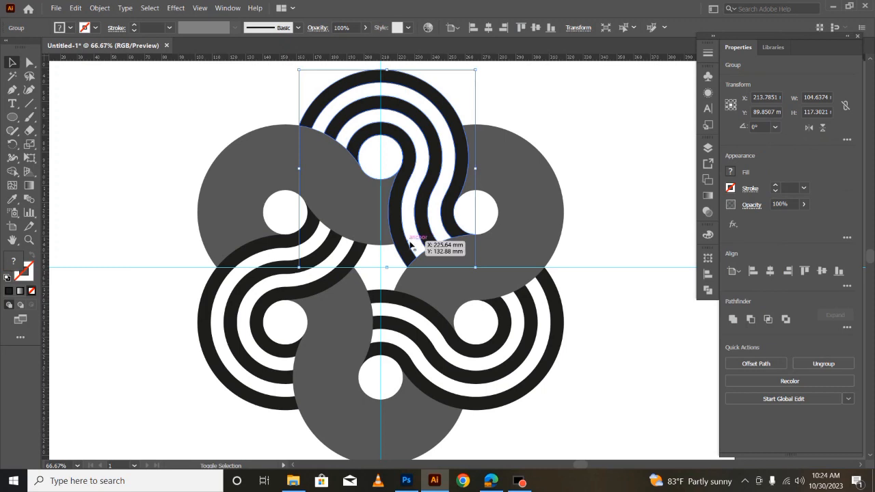
pyautogui.keyDown('shift'); pyautogui.click(410, 243); pyautogui.keyUp('shift')
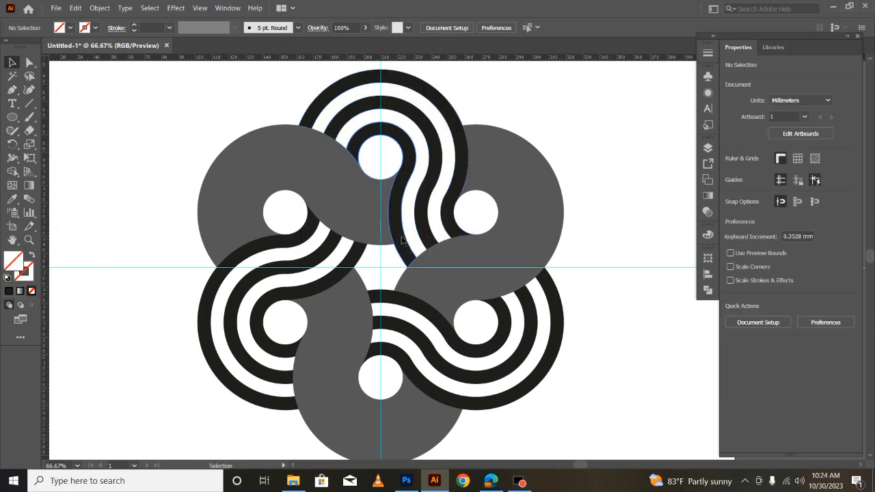
pyautogui.click(418, 230)
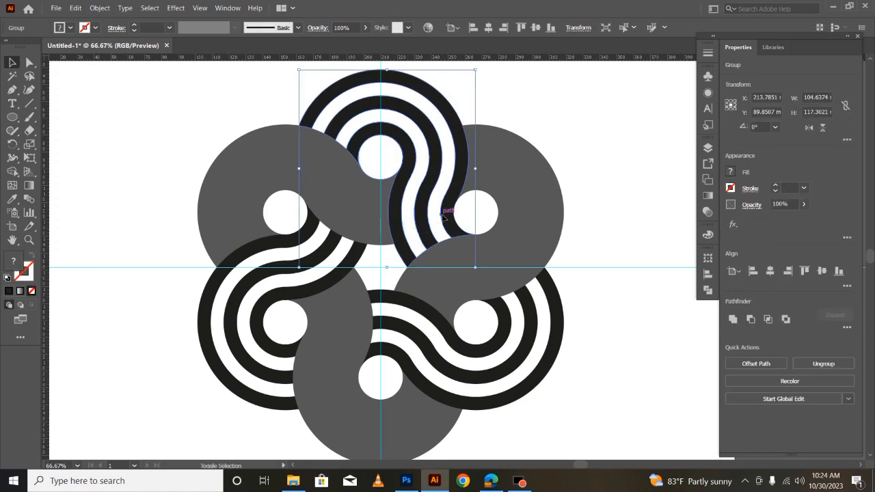
pyautogui.keyDown('shift'); pyautogui.click(441, 214); pyautogui.keyUp('shift')
pyautogui.keyDown('shift'); pyautogui.click(441, 214); pyautogui.keyUp('shift')
pyautogui.click(177, 100)
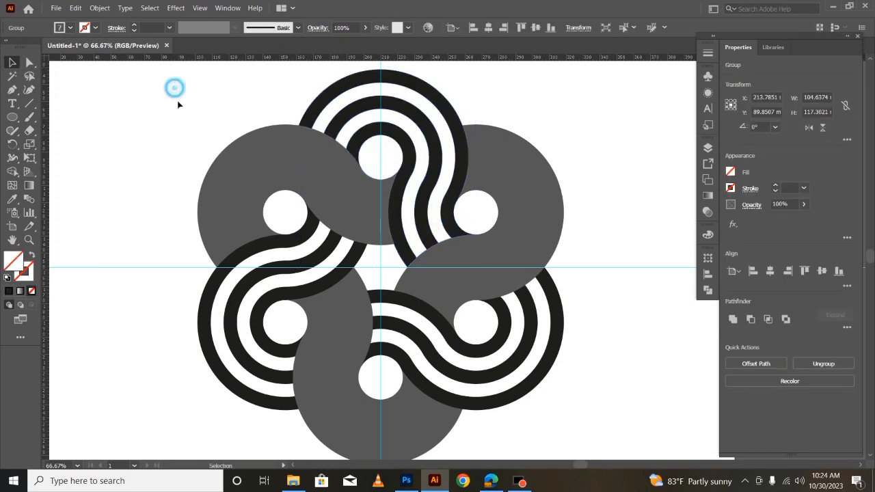
pyautogui.click(403, 205)
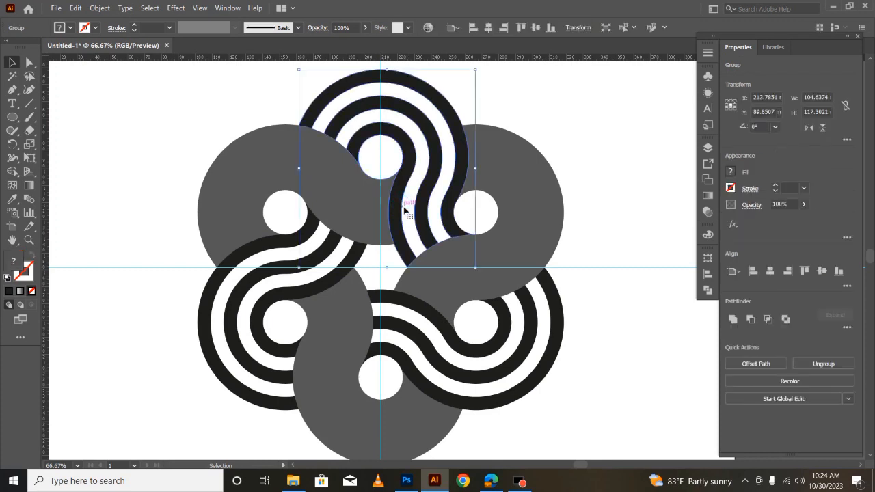
pyautogui.keyDown('shift'); pyautogui.click(443, 216); pyautogui.keyUp('shift')
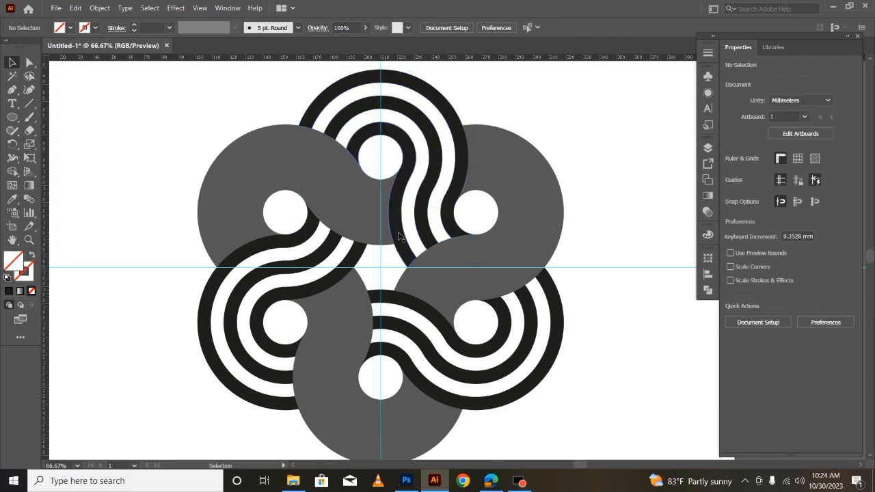
pyautogui.click(416, 225)
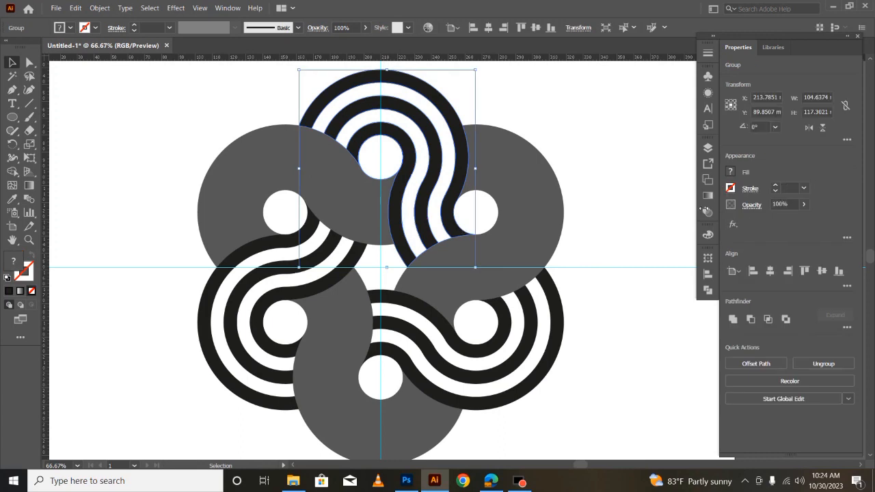
# - Try a white-to-black linear gradient fill on the entire top striped group, and undo it
pyautogui.click(707, 197)
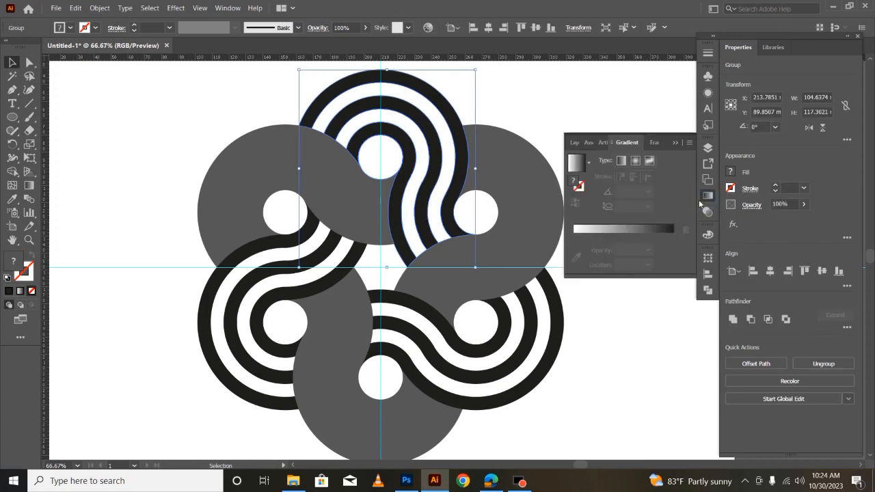
pyautogui.click(581, 170)
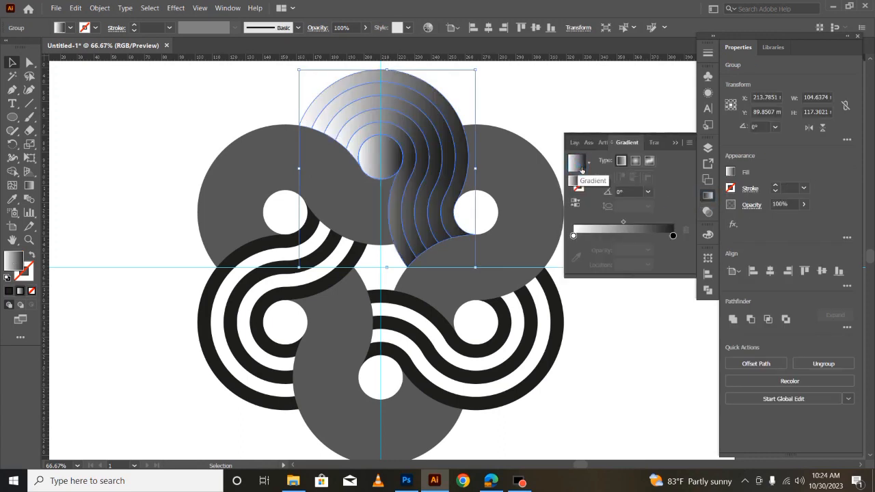
pyautogui.hotkey('ctrl', 'z')
pyautogui.click(674, 143)
pyautogui.click(638, 312)
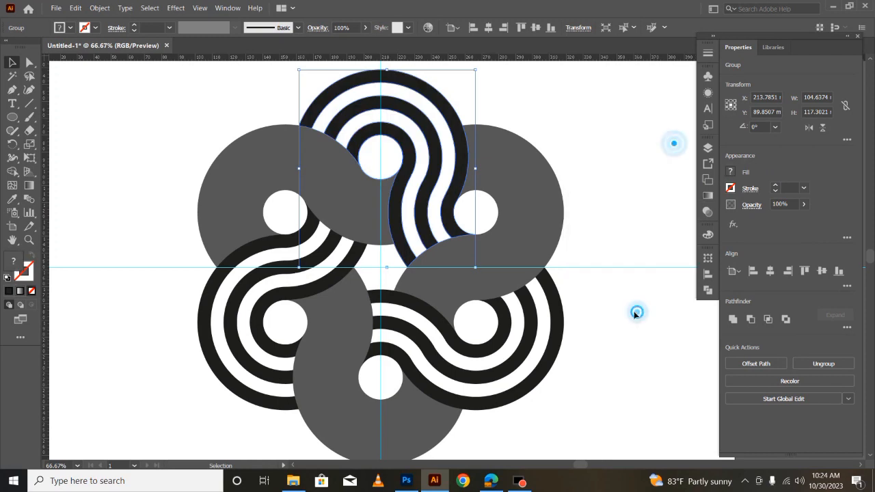
# - Ungroup the entire artwork and deselect it
pyautogui.moveTo(199, 95); pyautogui.dragTo(604, 445)
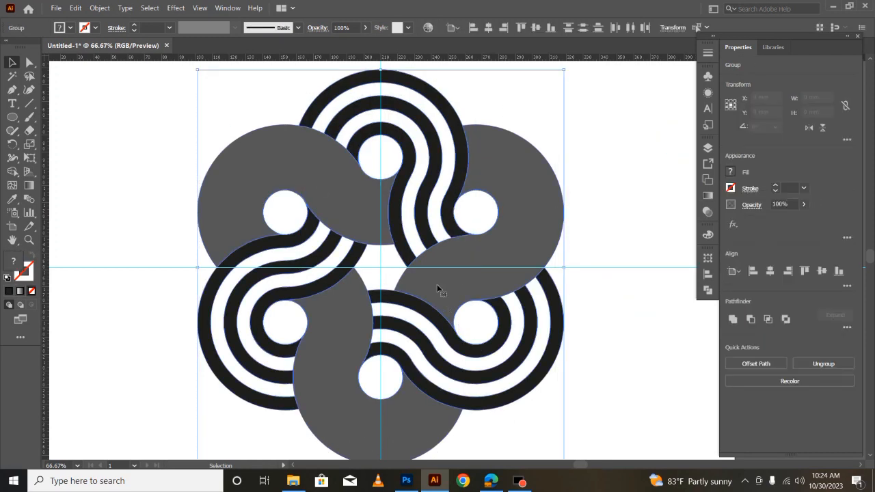
pyautogui.rightClick(438, 287)
pyautogui.click(468, 370)
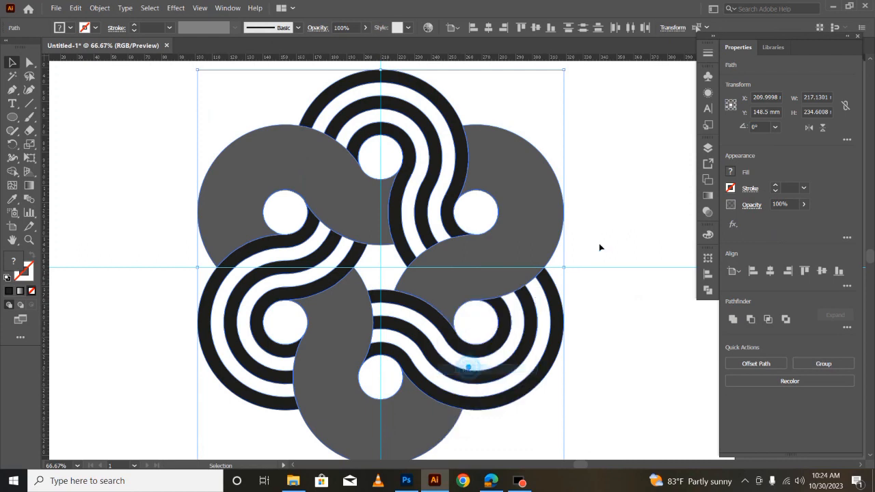
pyautogui.click(601, 244)
# - Fill the top group's two unfilled stripes with a linear gradient, setting the white stop's opacity to 0% and the midpoint to about 86%
pyautogui.click(419, 236)
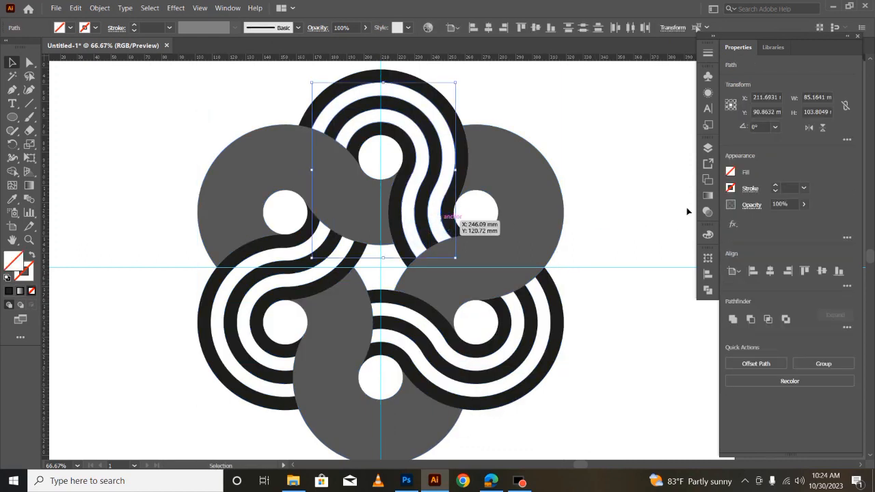
pyautogui.click(707, 196)
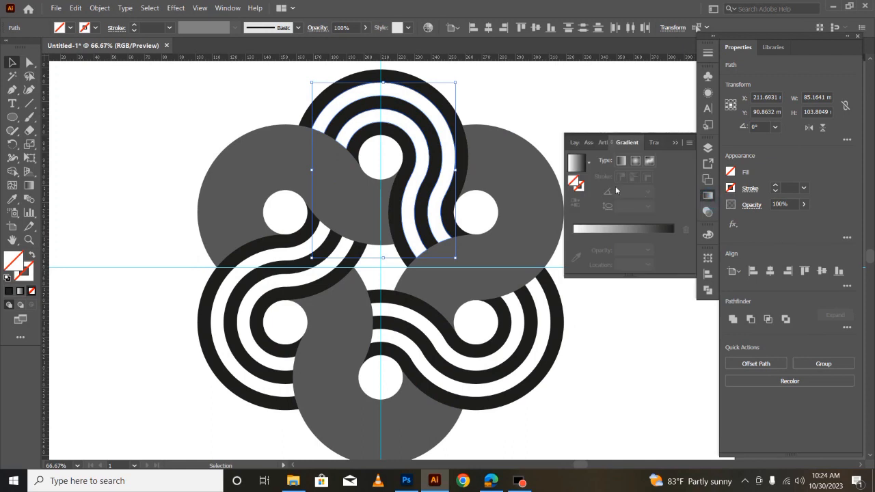
pyautogui.click(584, 166)
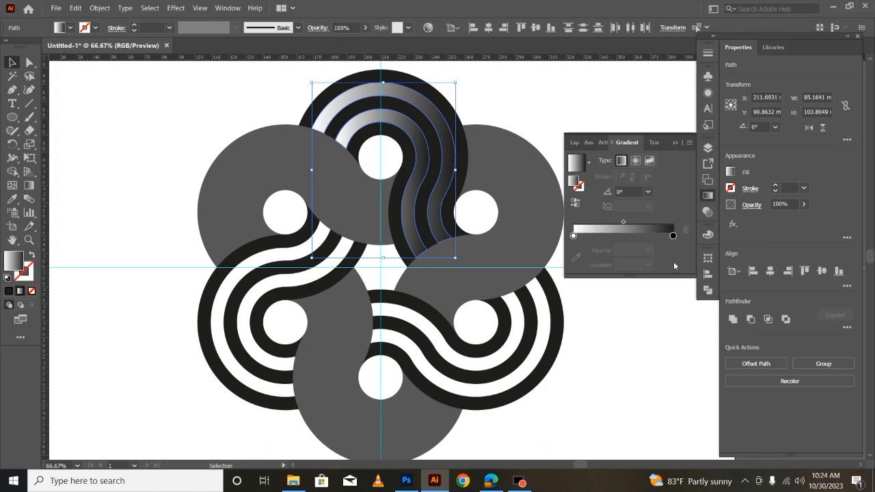
pyautogui.doubleClick(574, 236)
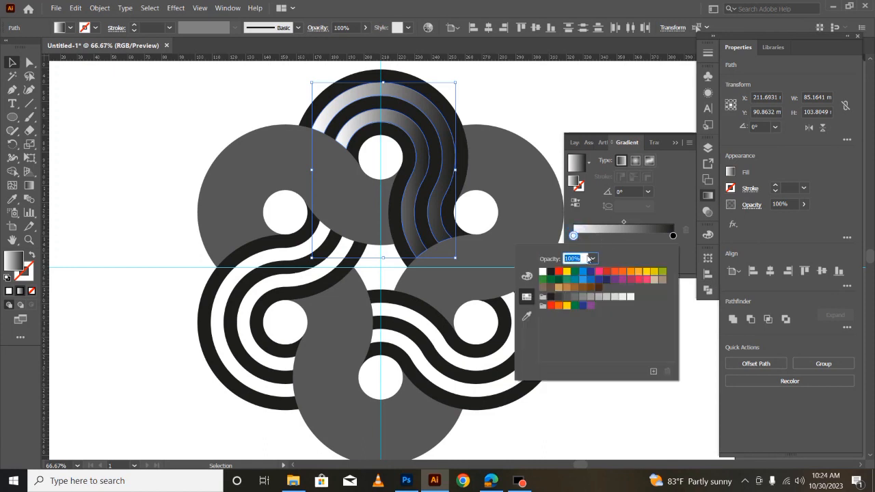
pyautogui.click(596, 212)
pyautogui.click(647, 251)
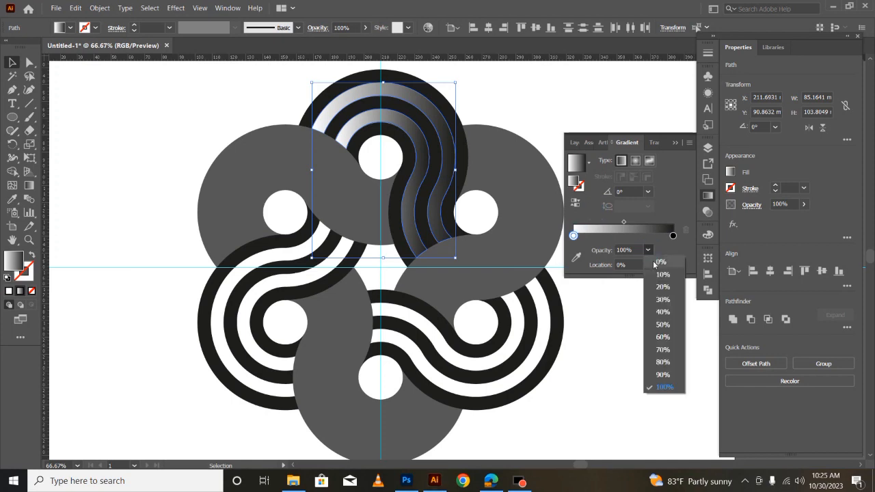
pyautogui.click(653, 261)
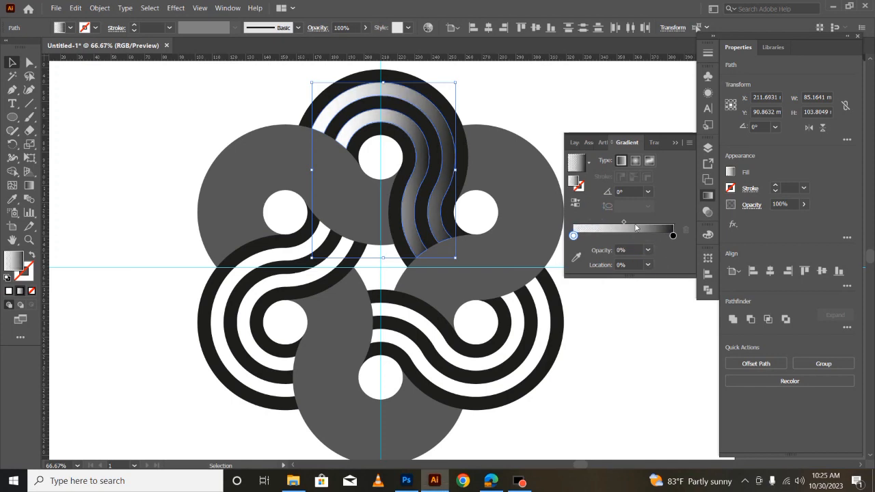
pyautogui.moveTo(623, 222); pyautogui.dragTo(661, 223)
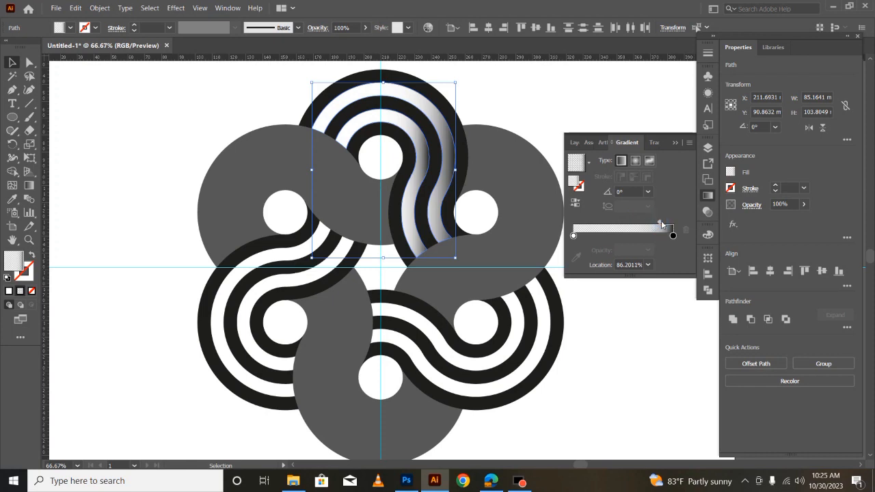
pyautogui.click(686, 144)
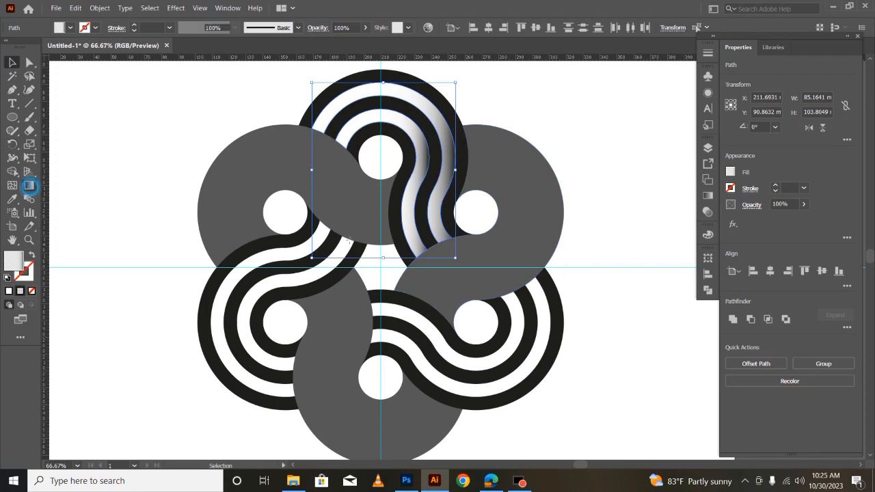
# - Redirect the two stripes' gradient diagonally from the top group's upper-left edge to the hole of the lower-right circle
pyautogui.click(29, 186)
pyautogui.moveTo(475, 323); pyautogui.dragTo(442, 184)
pyautogui.moveTo(352, 78)
pyautogui.mouseDown()
pyautogui.moveTo(453, 248)
pyautogui.moveTo(470, 303)
pyautogui.moveTo(432, 212)
pyautogui.mouseUp()
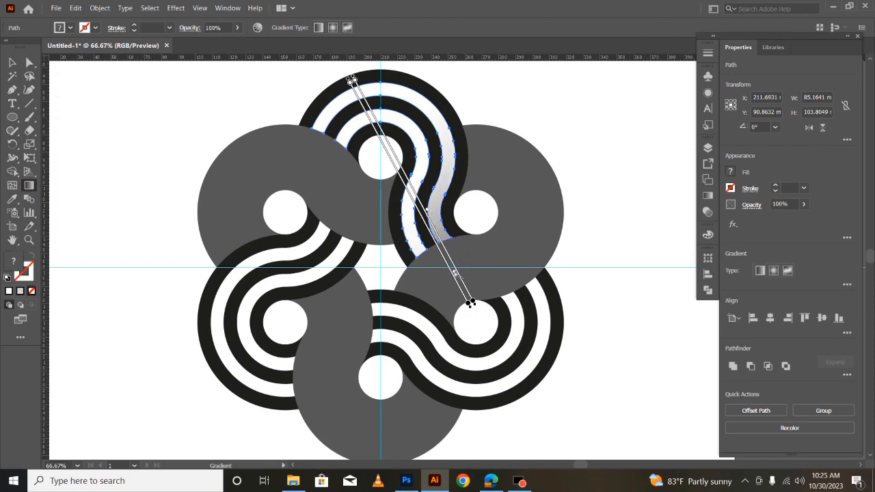
# - Try to add and move a colour stop near the dark end of the stripes' gradient, and undo the changes
pyautogui.click(456, 271)
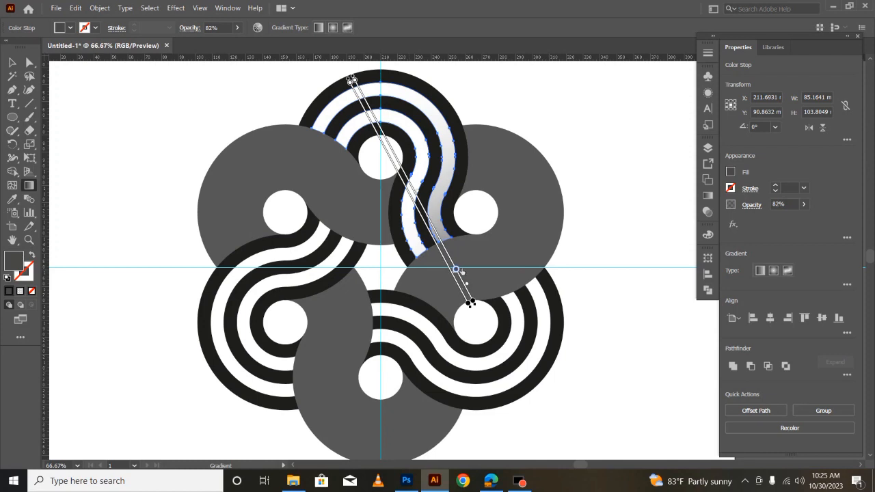
pyautogui.moveTo(457, 270)
pyautogui.mouseDown()
pyautogui.moveTo(469, 297)
pyautogui.moveTo(455, 267)
pyautogui.moveTo(516, 231)
pyautogui.mouseUp()
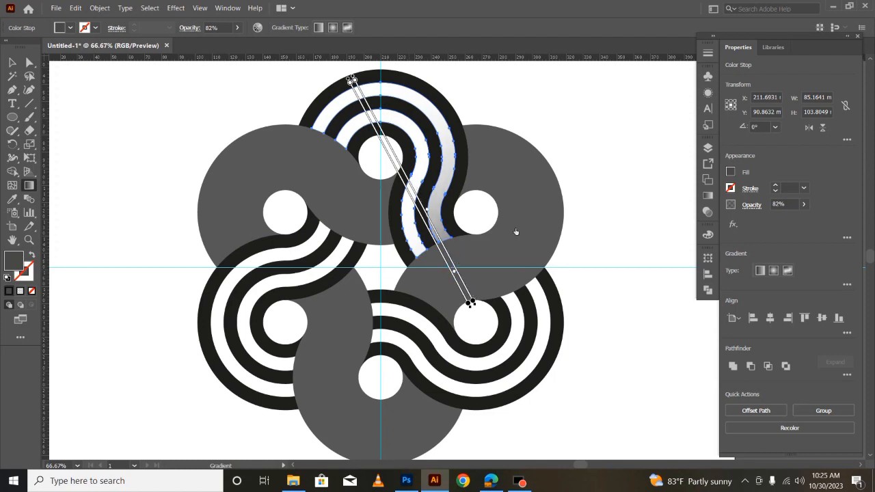
pyautogui.click(457, 271)
pyautogui.hotkey('ctrl', 'z')
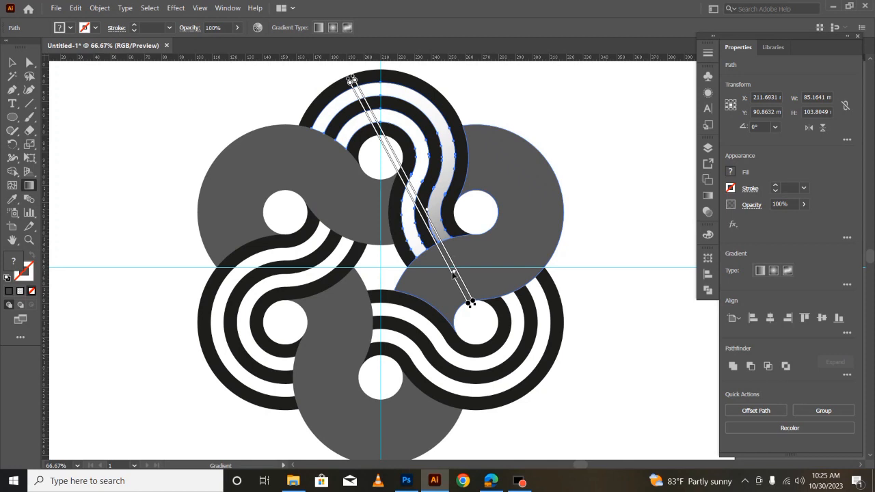
pyautogui.click(457, 271)
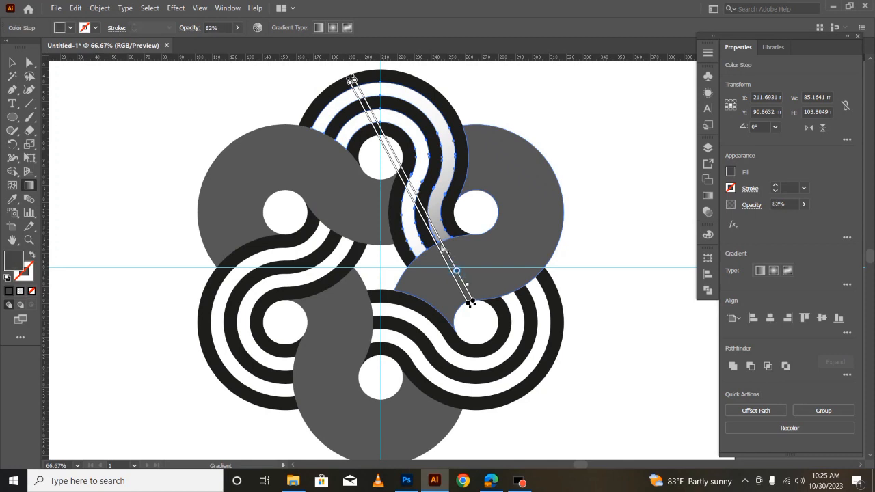
pyautogui.hotkey('ctrl', 'z')
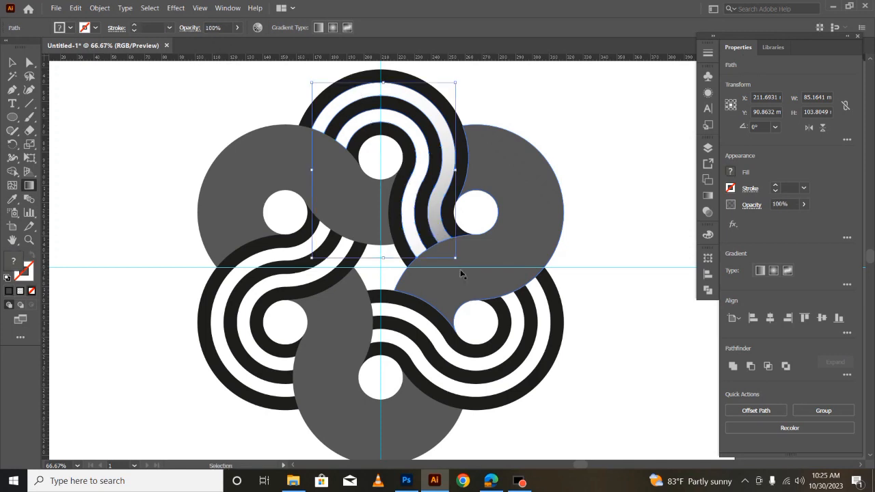
# - Redraw the two stripes' gradient diagonally from above the top group's upper-left edge to the stripes' lower ends
pyautogui.click(12, 62)
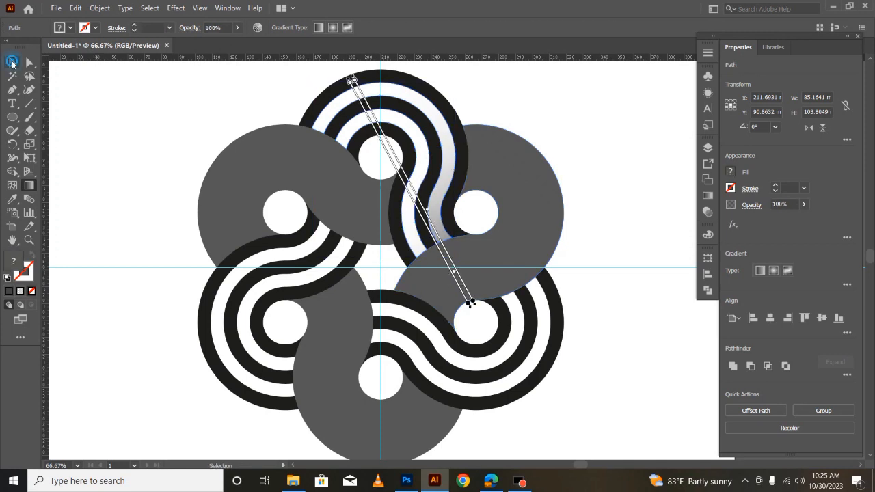
pyautogui.click(30, 186)
pyautogui.moveTo(462, 281); pyautogui.dragTo(462, 276)
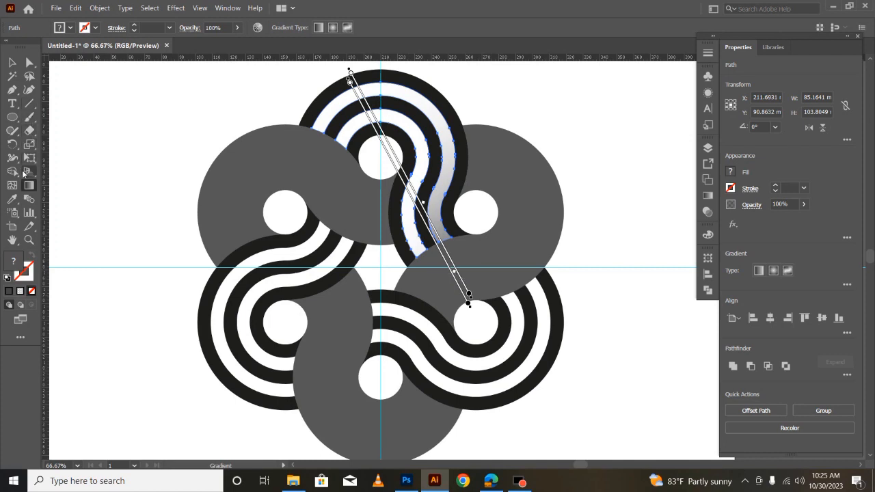
pyautogui.moveTo(413, 318); pyautogui.dragTo(399, 111)
pyautogui.moveTo(320, 74)
pyautogui.mouseDown()
pyautogui.moveTo(514, 290)
pyautogui.moveTo(459, 291)
pyautogui.moveTo(430, 247)
pyautogui.mouseUp()
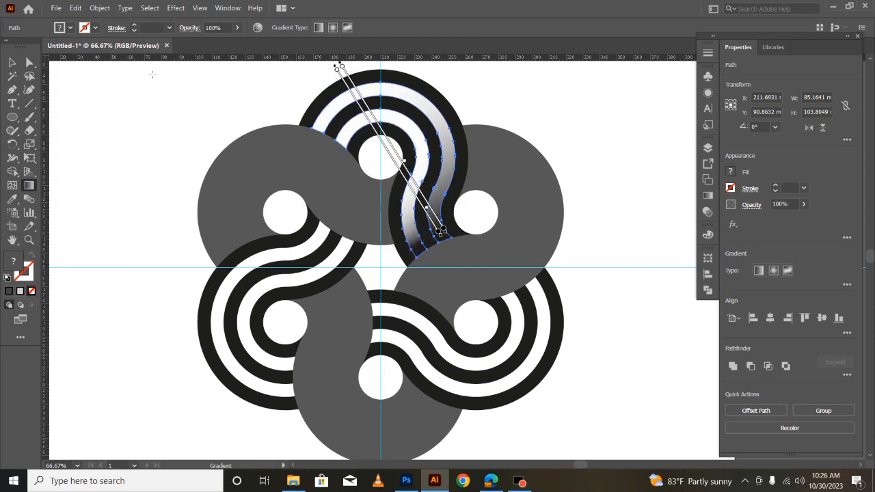
# - Delete the two gradient-filled stripes between the top group's black stripes
pyautogui.press('Delete')
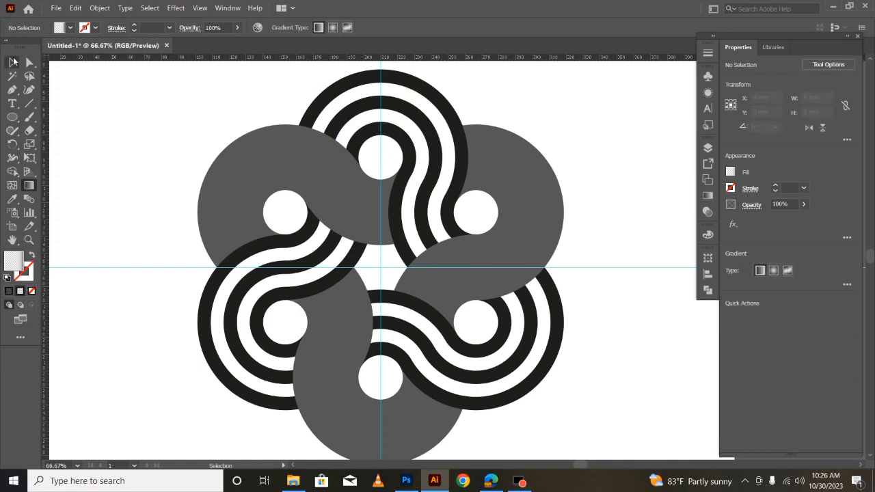
pyautogui.click(14, 61)
# - Fill the top group's outermost black stripe with a white-to-black linear gradient
pyautogui.click(453, 193)
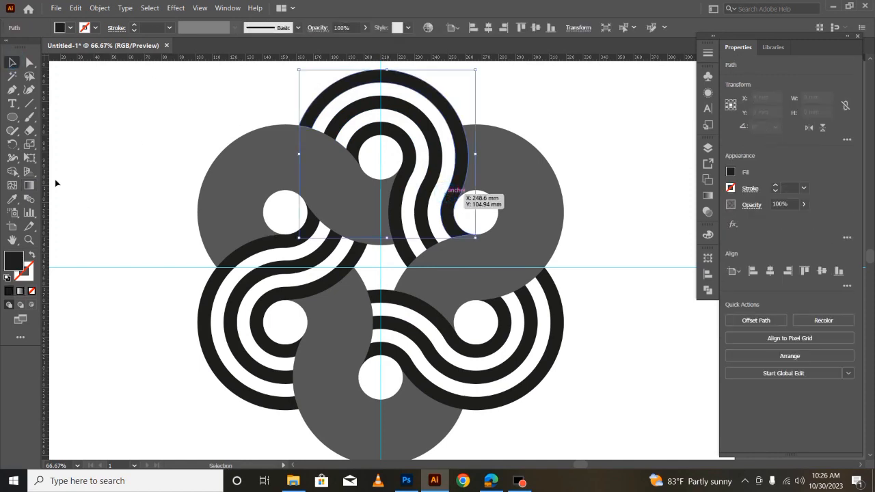
pyautogui.click(28, 186)
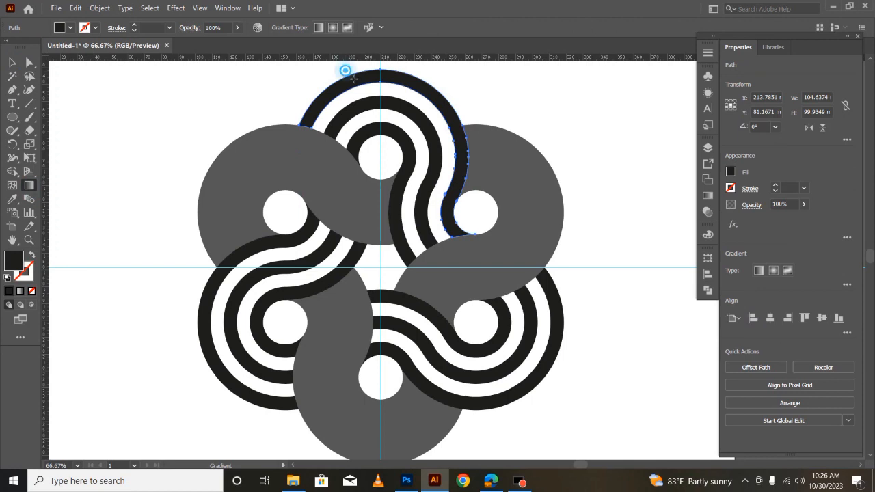
pyautogui.click(12, 62)
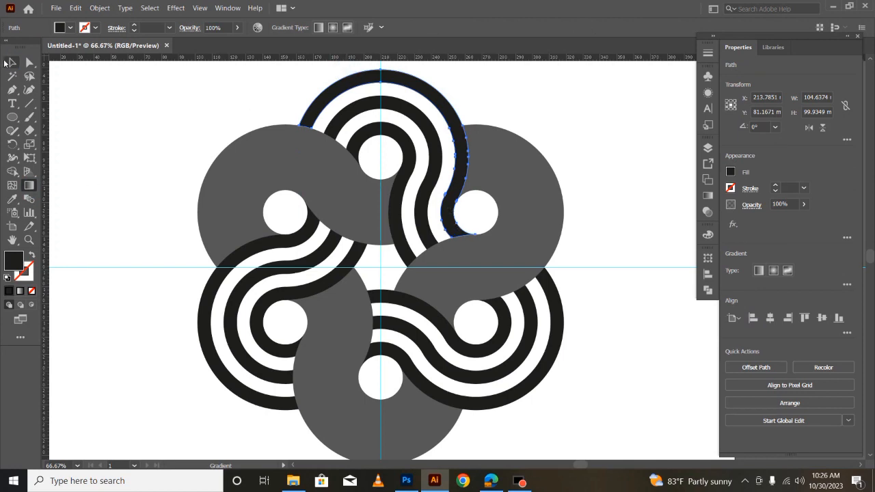
pyautogui.click(437, 218)
pyautogui.click(442, 217)
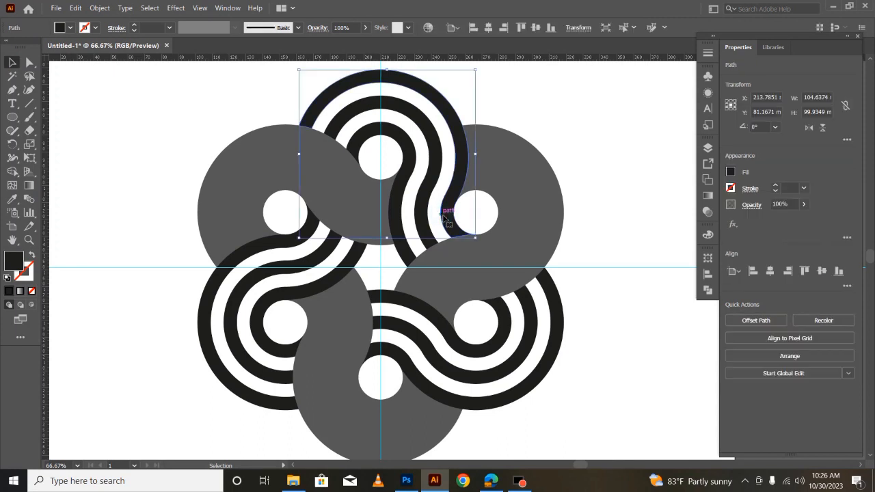
pyautogui.click(707, 195)
pyautogui.click(575, 161)
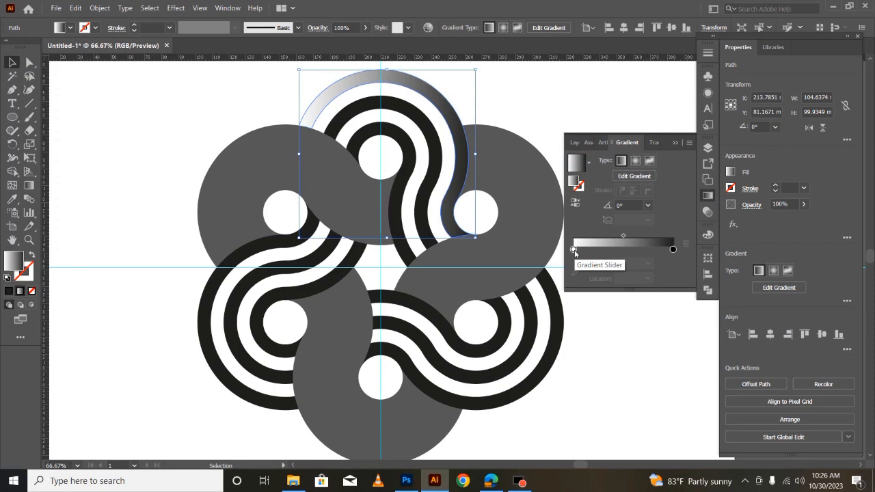
# - Undo the gradient fill on the top group's outermost black stripe
pyautogui.hotkey('ctrl', 'z')
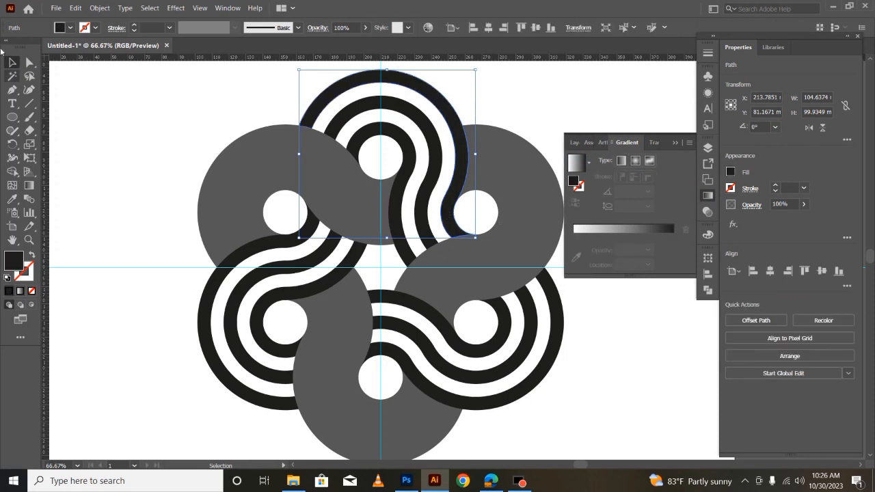
# - Try a white-to-black linear gradient on the top group's middle black stripe, and undo it
pyautogui.click(432, 219)
pyautogui.click(575, 163)
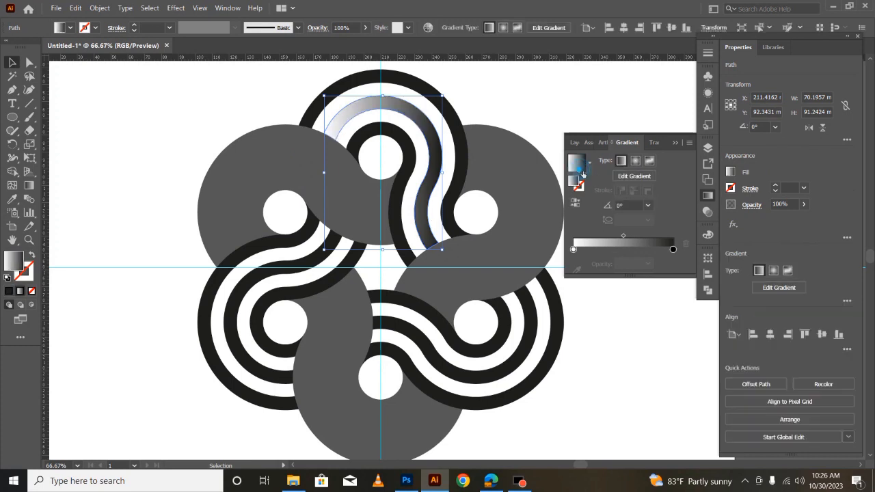
pyautogui.hotkey('ctrl', 'z')
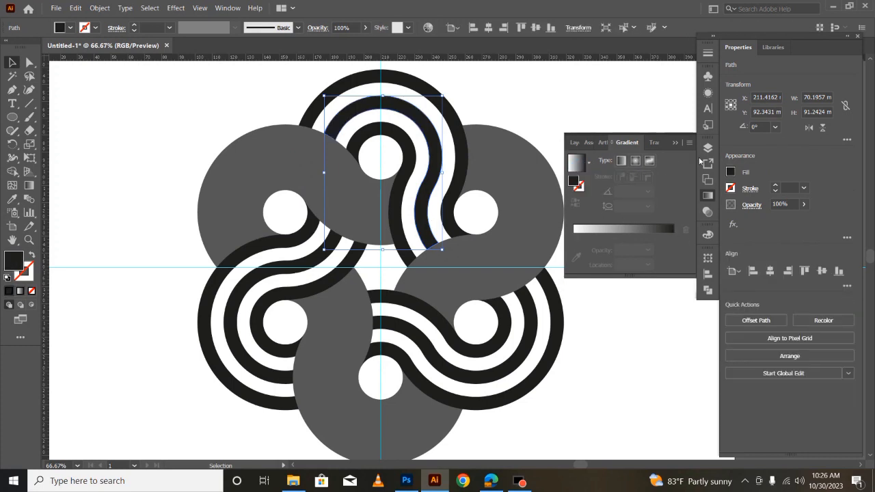
# - Try moving the top group's outermost black stripe off its place, and undo the move
pyautogui.click(674, 142)
pyautogui.click(582, 91)
pyautogui.moveTo(460, 122); pyautogui.dragTo(364, 189)
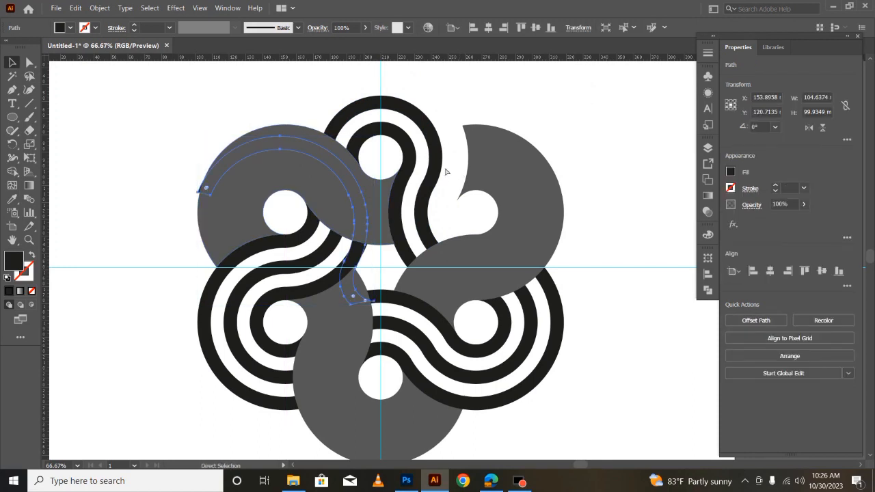
pyautogui.hotkey('ctrl', 'z')
pyautogui.click(443, 191)
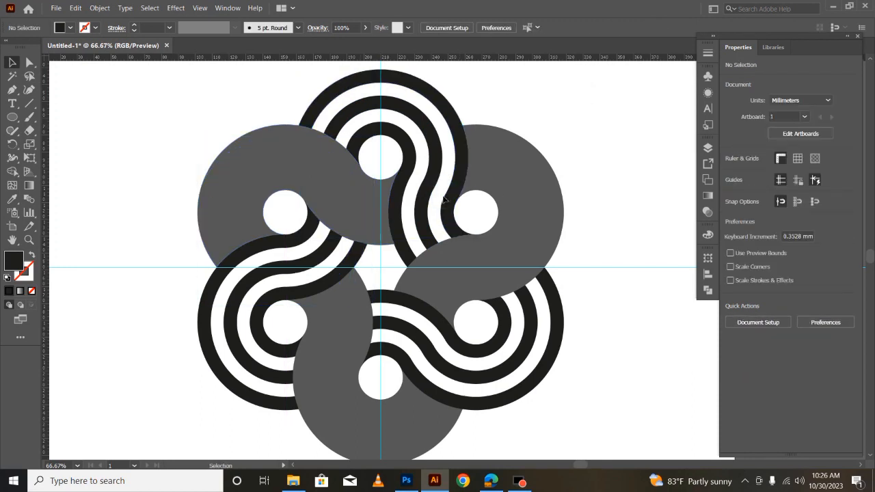
pyautogui.click(443, 196)
pyautogui.click(443, 197)
# - Select the upper groups and fill the two gaps between the top group's black stripes with red using Shape Builder
pyautogui.click(12, 63)
pyautogui.moveTo(284, 77); pyautogui.dragTo(537, 196)
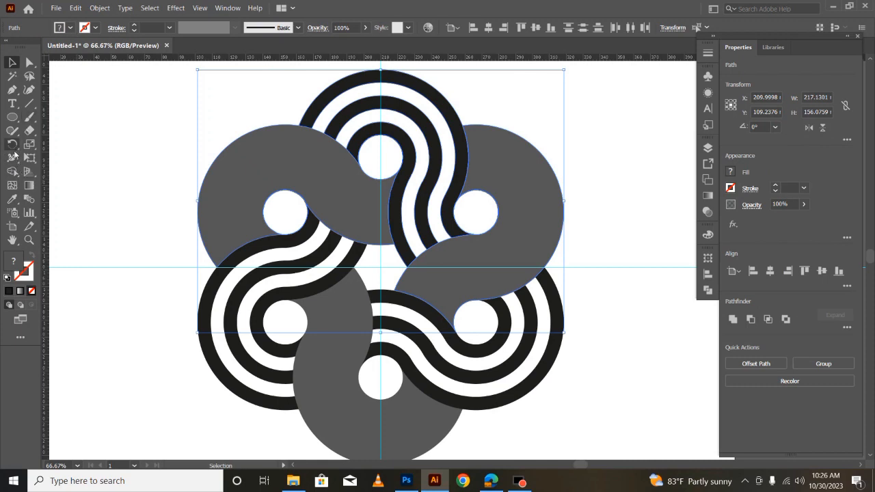
pyautogui.click(71, 28)
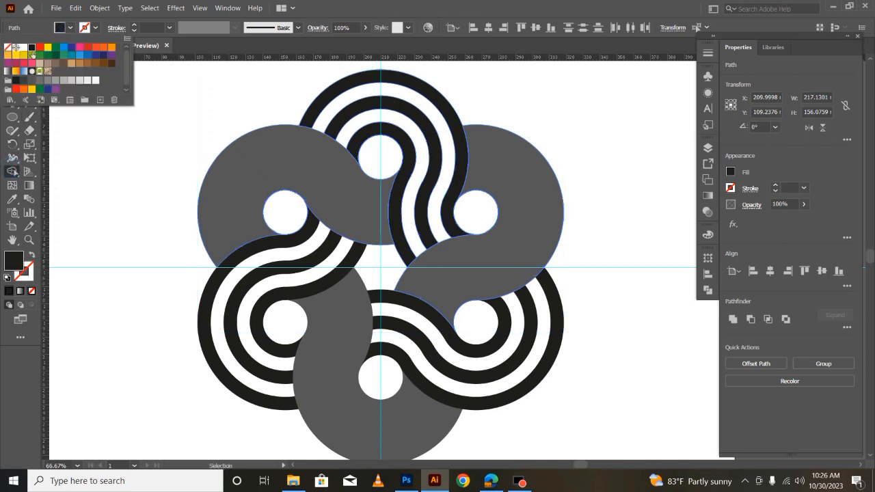
pyautogui.click(39, 47)
pyautogui.click(415, 101)
pyautogui.click(419, 138)
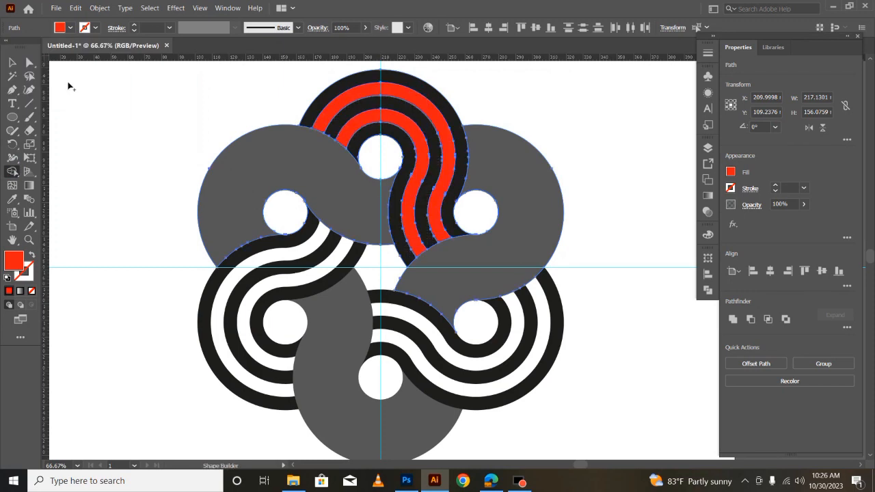
pyautogui.click(12, 63)
pyautogui.click(194, 173)
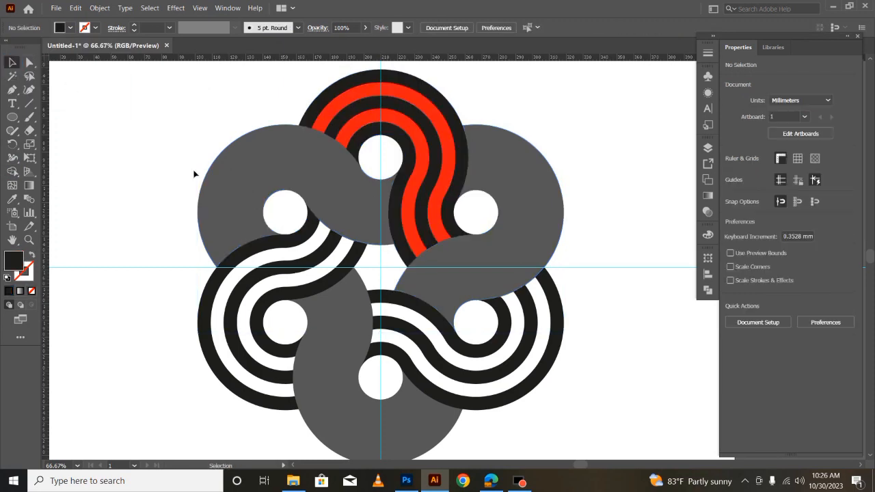
# - Fill the inner red stripe with a white-to-black linear gradient and set its white stop's opacity to 0%
pyautogui.click(415, 235)
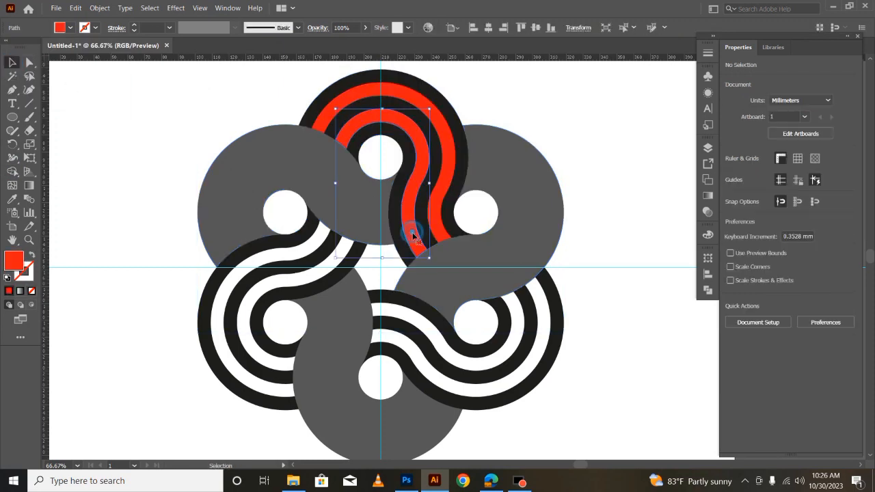
pyautogui.click(707, 196)
pyautogui.click(578, 164)
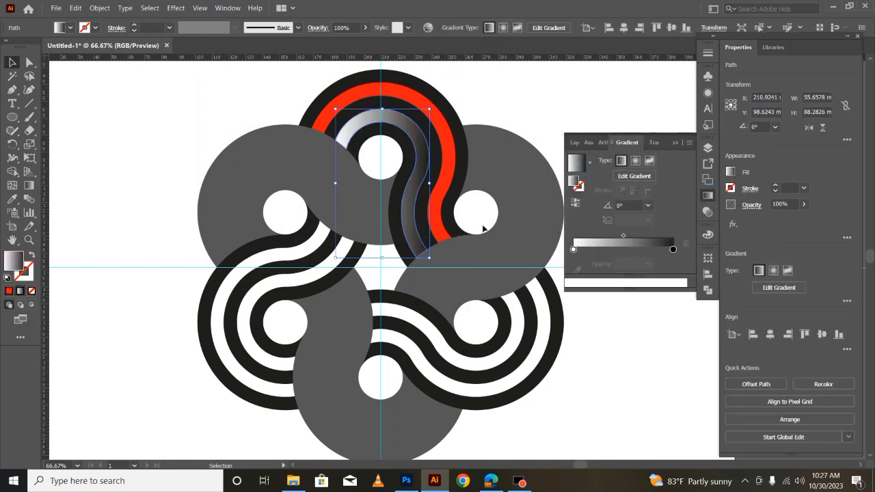
pyautogui.click(574, 249)
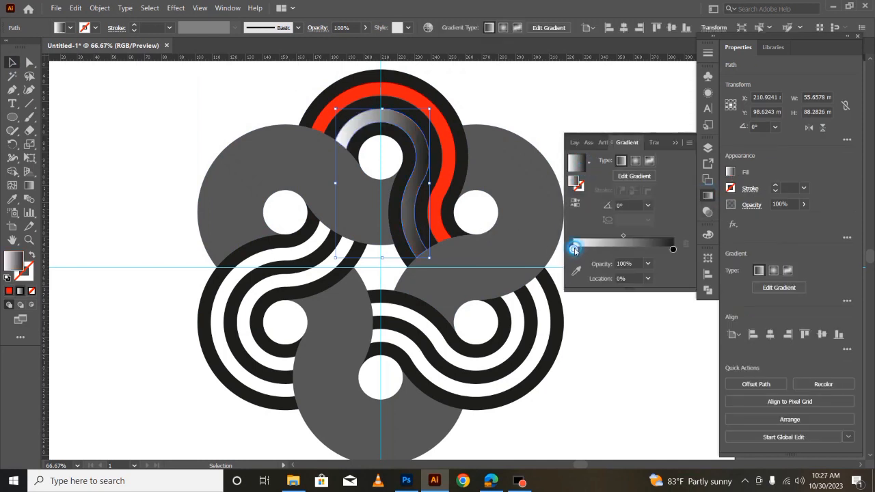
pyautogui.click(647, 264)
pyautogui.click(660, 276)
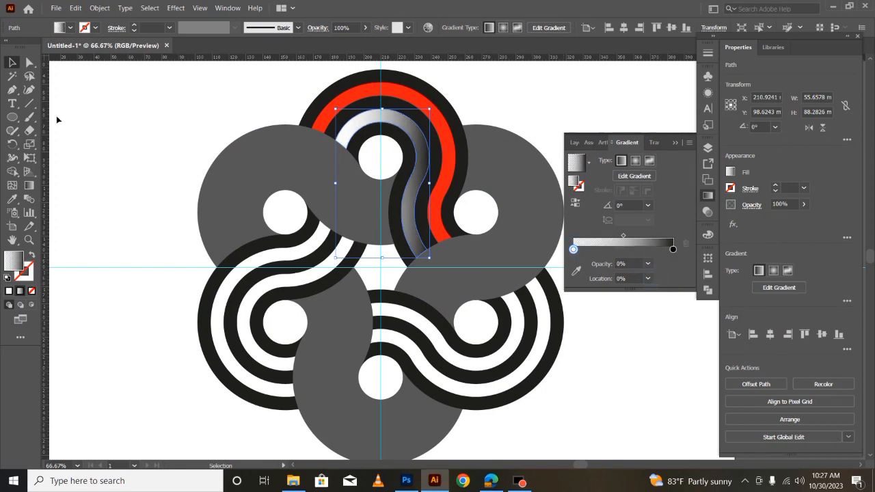
pyautogui.click(157, 90)
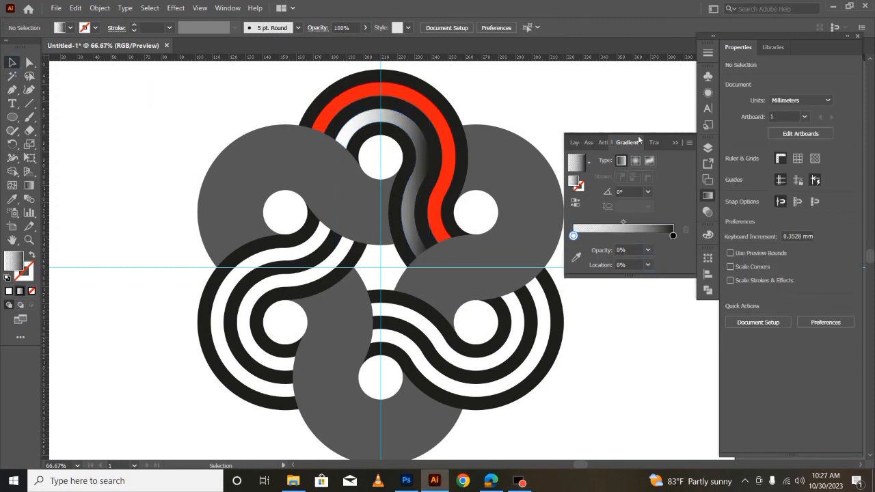
pyautogui.click(675, 142)
# - Redraw the inner stripe's gradient diagonally from above the top group's upper-left edge to just beyond the stripe's lower end
pyautogui.click(409, 170)
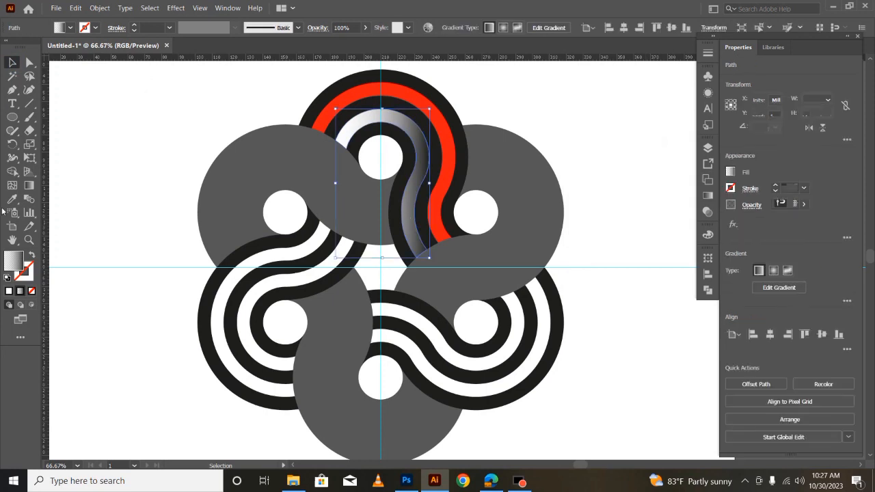
pyautogui.click(32, 187)
pyautogui.moveTo(326, 68)
pyautogui.mouseDown()
pyautogui.moveTo(409, 238)
pyautogui.moveTo(476, 280)
pyautogui.moveTo(459, 258)
pyautogui.mouseUp()
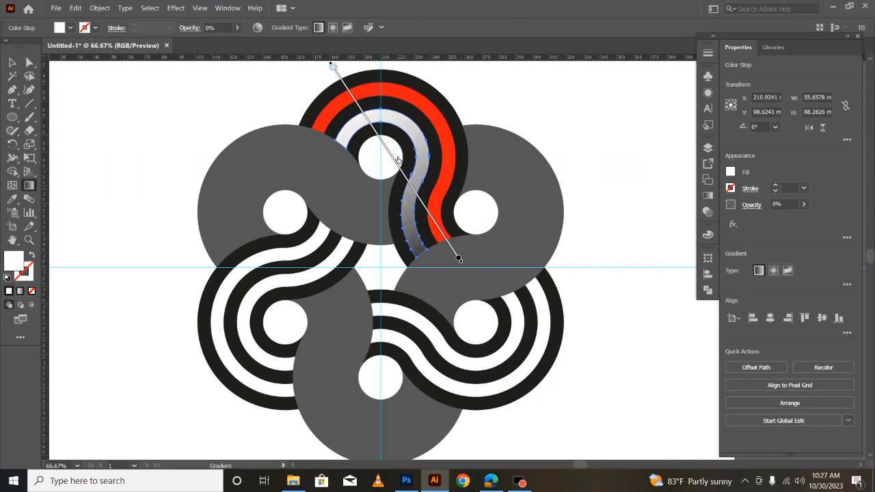
pyautogui.click(12, 62)
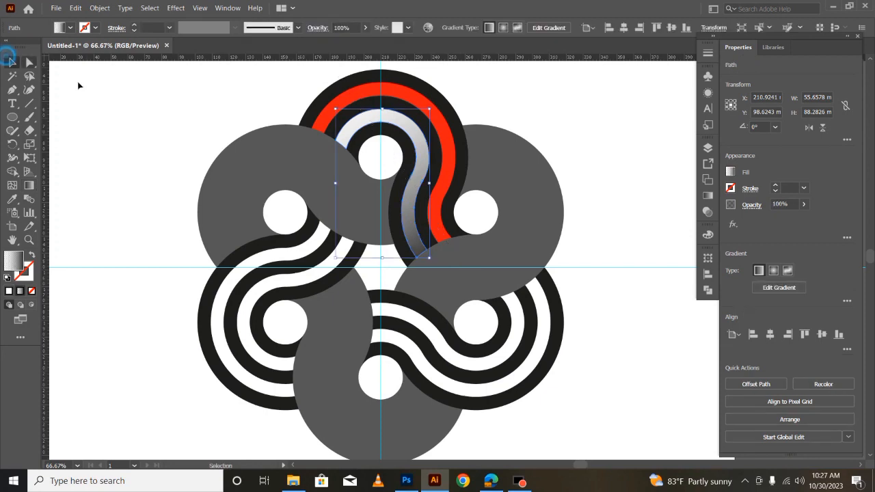
# - Copy the inner stripe's gradient onto the outer red stripe and redraw it diagonally from the group's upper edge past the stripe's lower end
pyautogui.click(449, 156)
pyautogui.press('i')
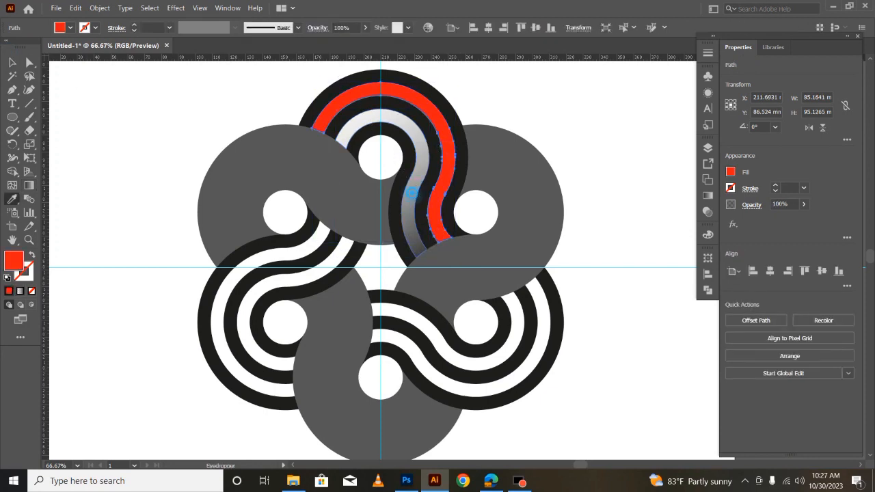
pyautogui.click(415, 194)
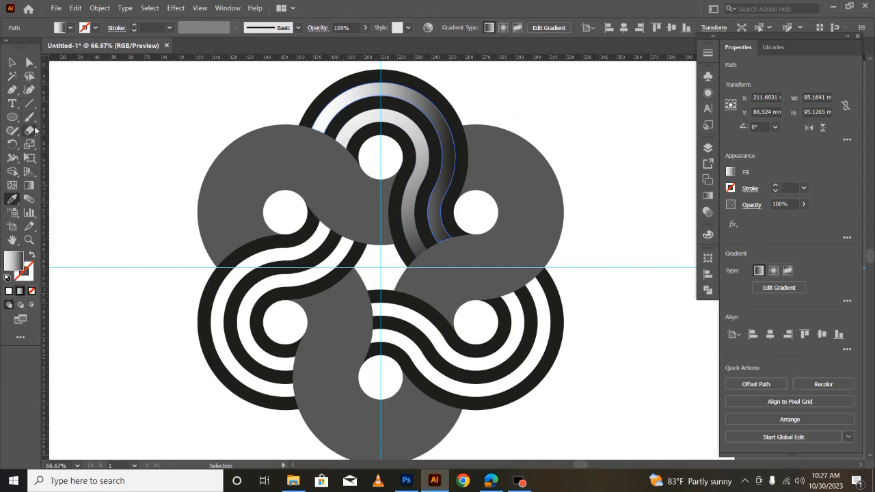
pyautogui.click(29, 185)
pyautogui.moveTo(390, 65)
pyautogui.mouseDown()
pyautogui.moveTo(512, 316)
pyautogui.moveTo(480, 260)
pyautogui.moveTo(493, 282)
pyautogui.mouseUp()
pyautogui.moveTo(425, 217); pyautogui.dragTo(407, 179)
pyautogui.click(12, 62)
pyautogui.click(118, 229)
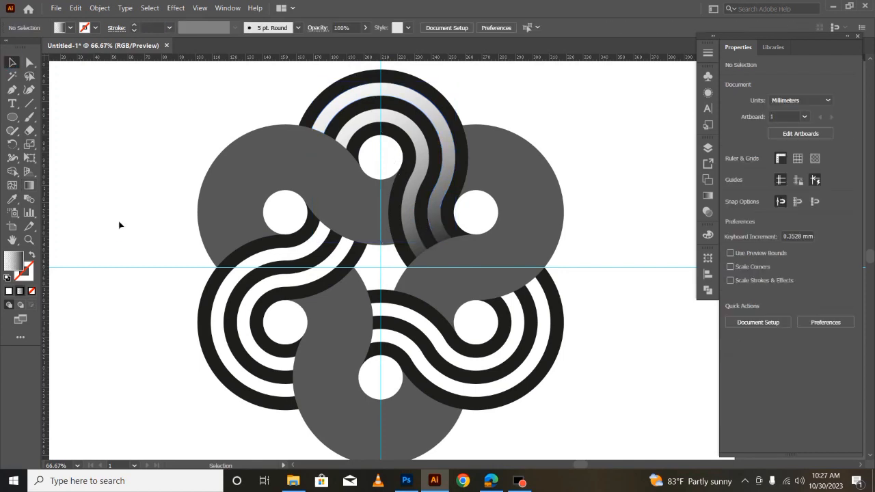
# - Shift the midpoint of the outer stripe's gradient toward its dark end to confine the shading to the lower part
pyautogui.click(438, 208)
pyautogui.press('g')
pyautogui.moveTo(392, 150)
pyautogui.mouseDown()
pyautogui.moveTo(432, 196)
pyautogui.moveTo(421, 216)
pyautogui.mouseUp()
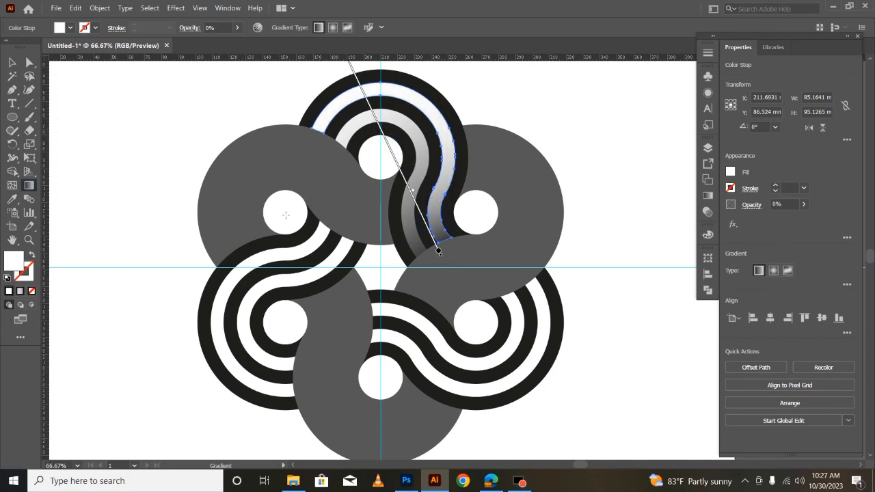
pyautogui.click(10, 63)
pyautogui.click(98, 138)
# - Shift the inner stripe's gradient midpoint toward the dark end and pull the black stop closer to the stripe's lower end
pyautogui.click(408, 227)
pyautogui.press('g')
pyautogui.moveTo(332, 65); pyautogui.dragTo(459, 258)
pyautogui.moveTo(390, 147); pyautogui.dragTo(428, 209)
pyautogui.moveTo(458, 258); pyautogui.dragTo(449, 240)
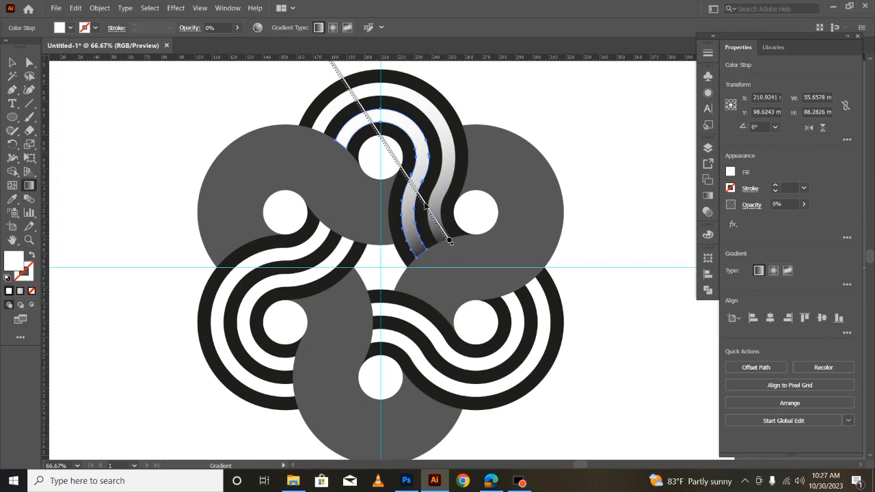
pyautogui.click(11, 63)
pyautogui.click(117, 172)
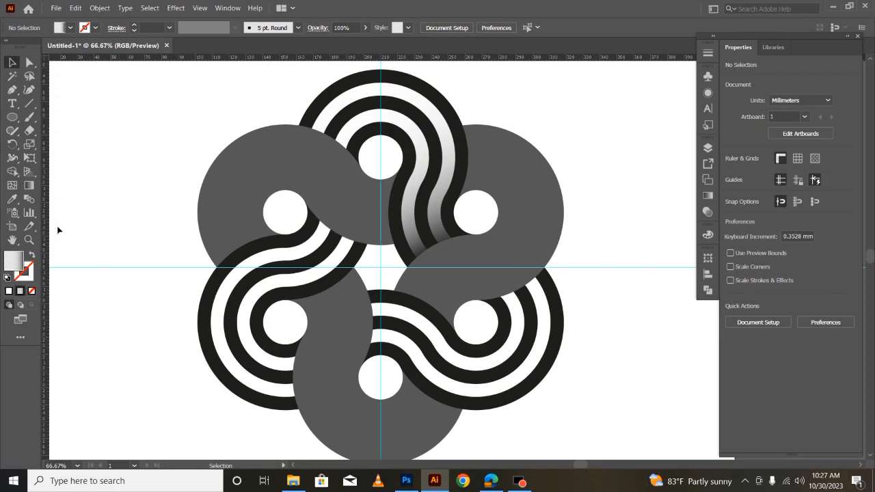
# - Rotate a copy of the two gradient stripes 120° about the guides' intersection, and repeat the transformation once for the third striped group
pyautogui.click(405, 226)
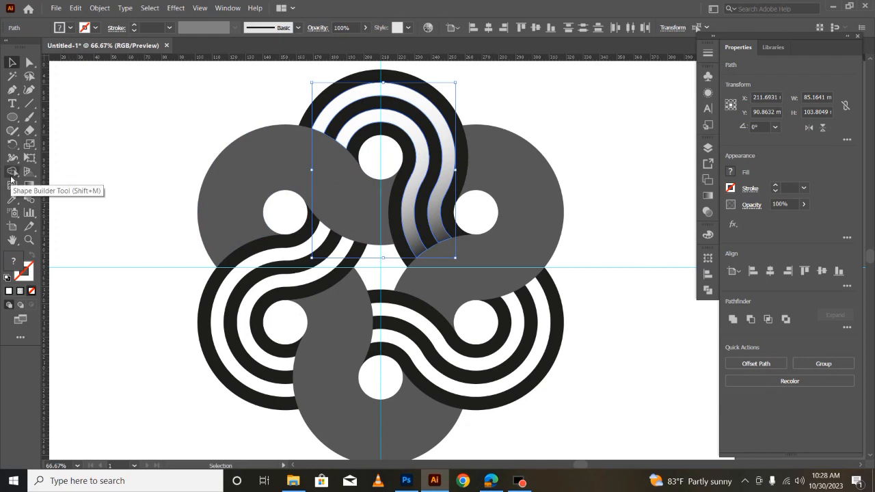
pyautogui.click(12, 144)
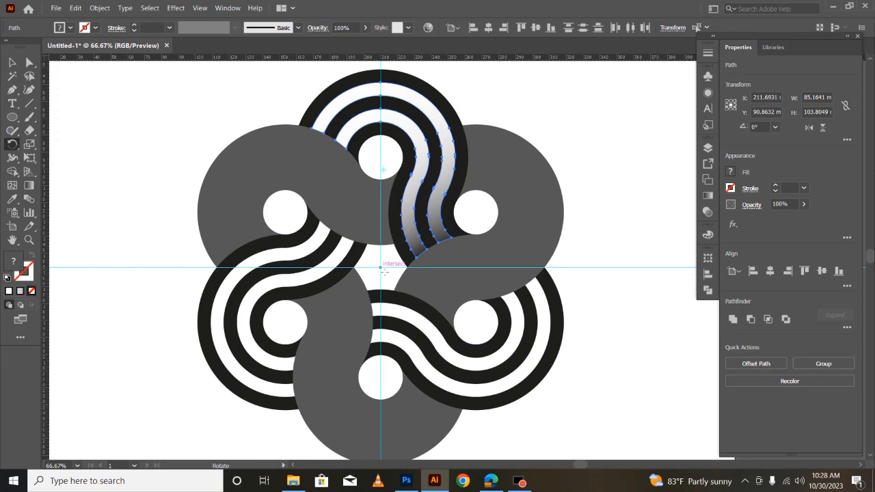
pyautogui.keyDown('alt'); pyautogui.click(381, 268); pyautogui.keyUp('alt')
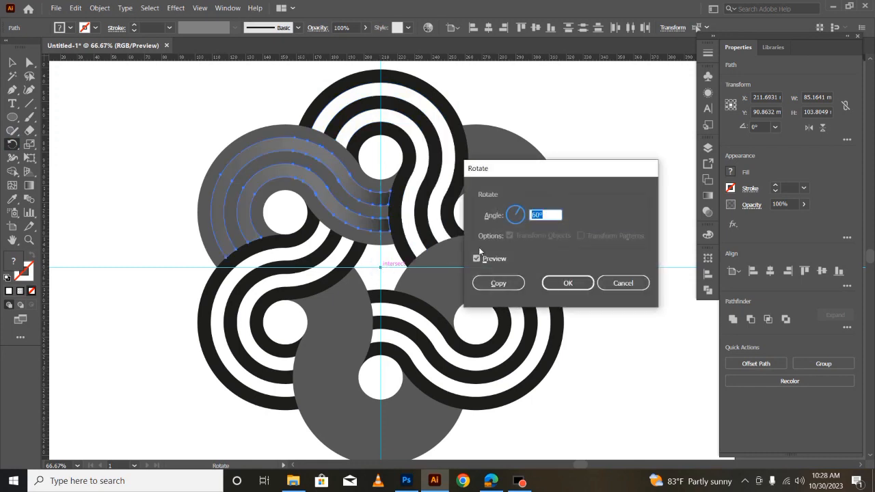
pyautogui.write('120')
pyautogui.click(506, 284)
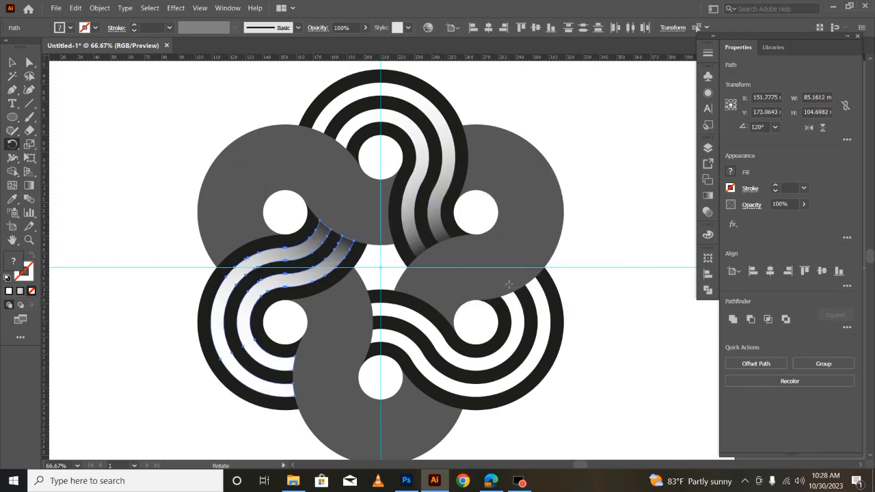
pyautogui.hotkey('ctrl', 'd')
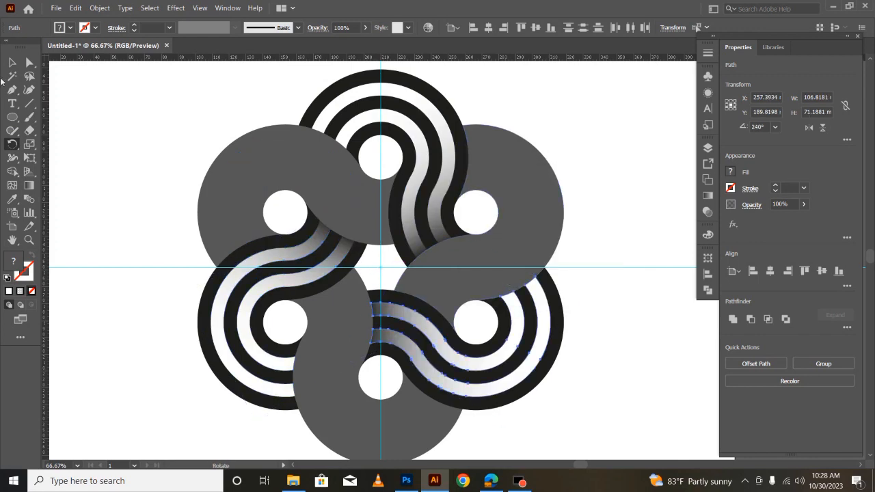
pyautogui.click(12, 62)
pyautogui.click(137, 225)
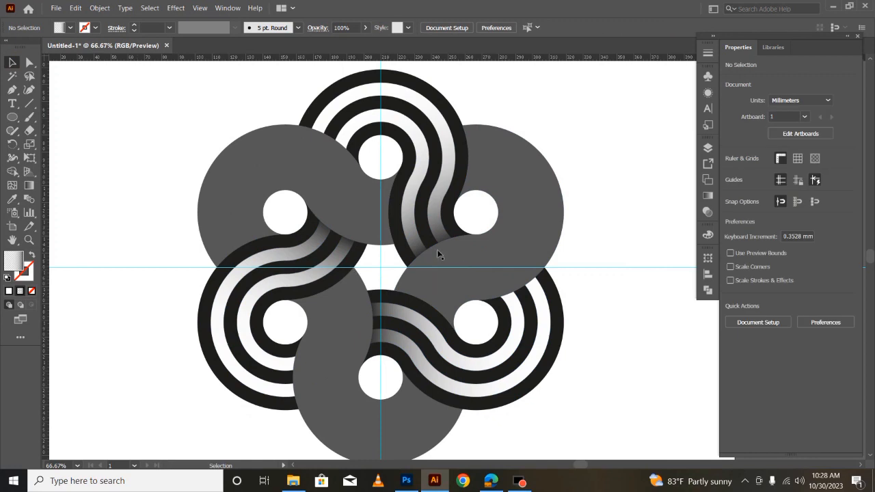
# - Copy the top group's two gradient stripes, paste them in front and move the duplicate to the empty area beside the logo's upper-right group
pyautogui.click(412, 226)
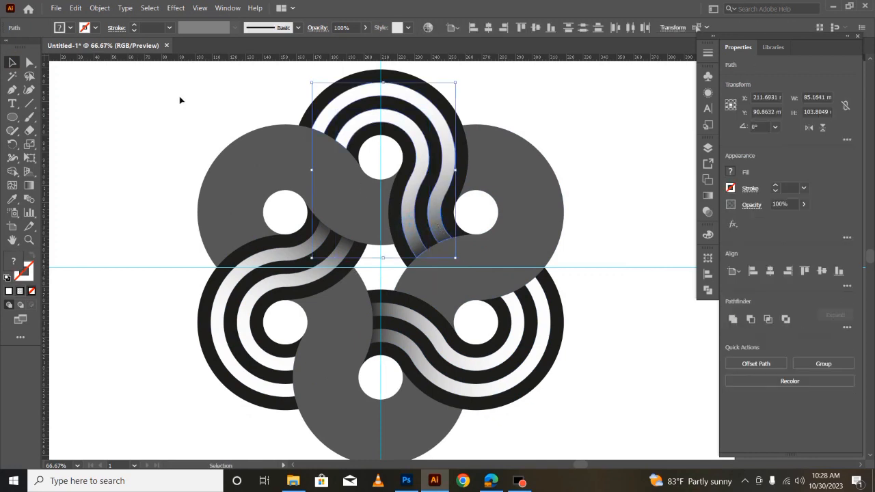
pyautogui.click(56, 8)
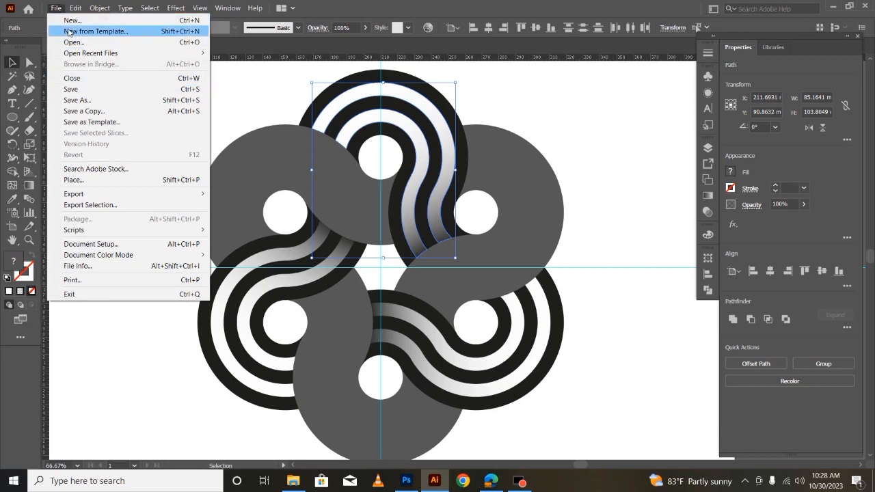
pyautogui.moveTo(75, 8)
pyautogui.click(91, 56)
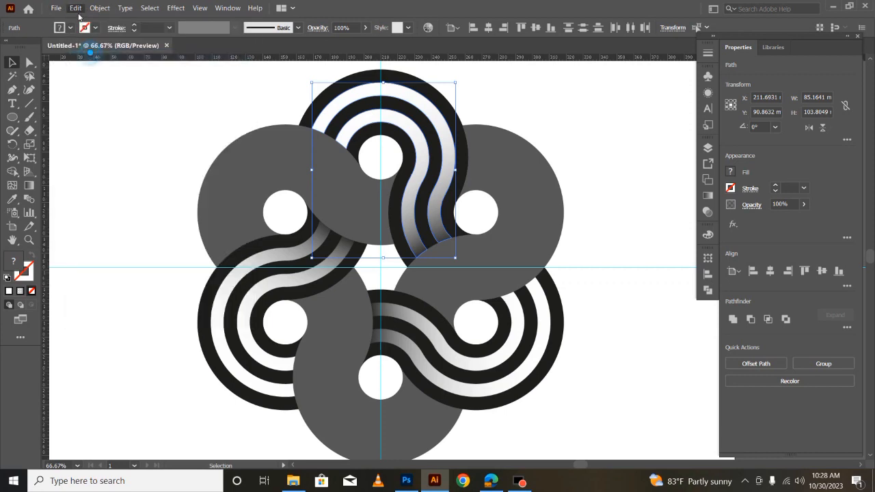
pyautogui.click(76, 8)
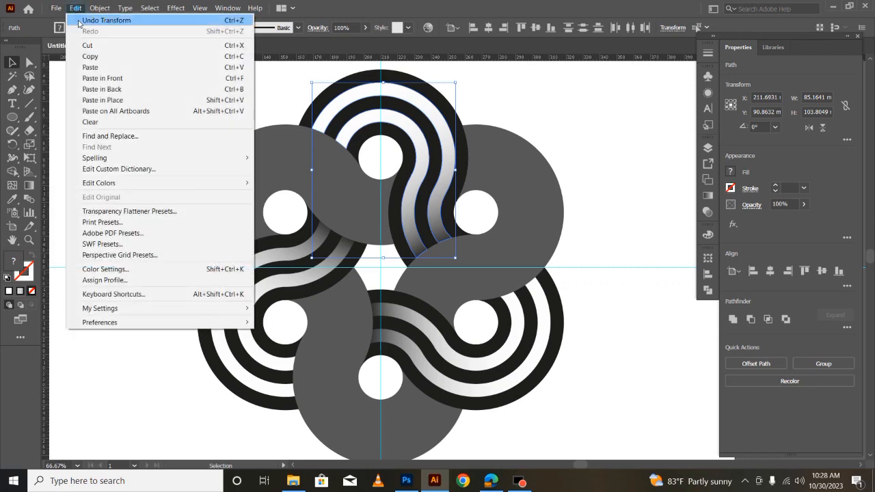
pyautogui.click(106, 78)
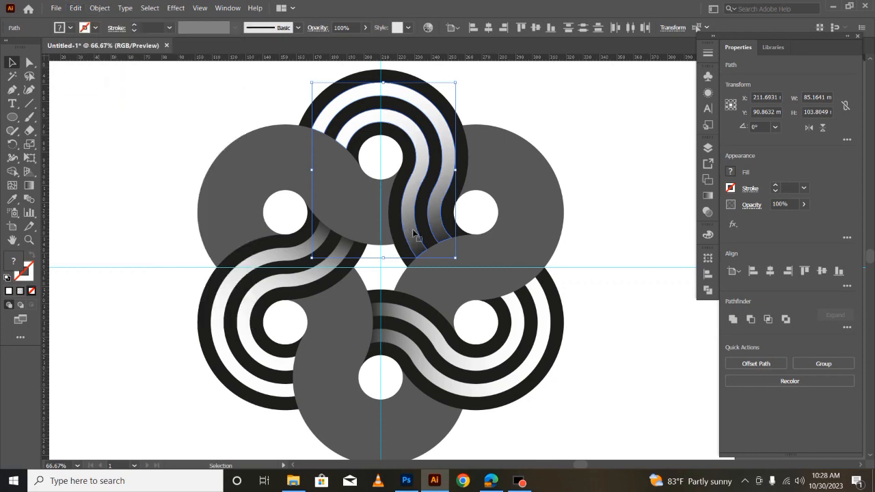
pyautogui.moveTo(413, 233); pyautogui.dragTo(609, 224)
# - Draw a diagonal line across the duplicated gradient stripes and trim away their lower parts beneath it with the Shape Builder
pyautogui.click(29, 104)
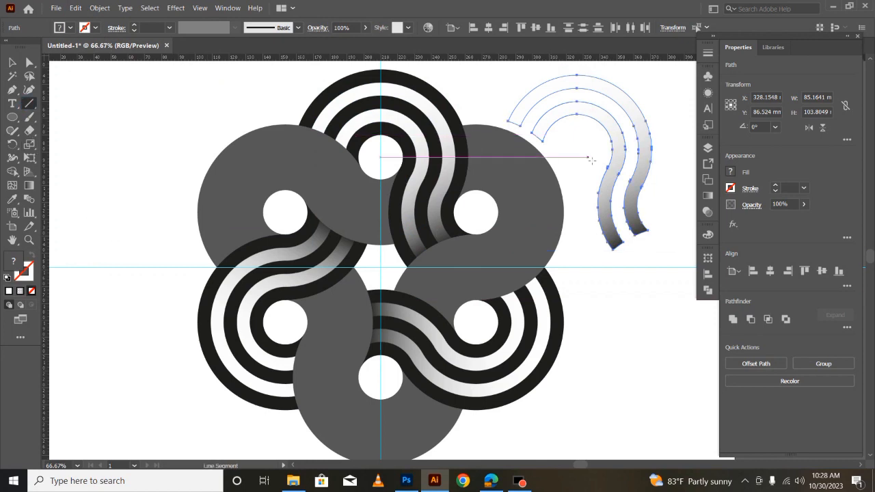
pyautogui.moveTo(587, 168)
pyautogui.mouseDown()
pyautogui.moveTo(683, 102)
pyautogui.moveTo(670, 96)
pyautogui.mouseUp()
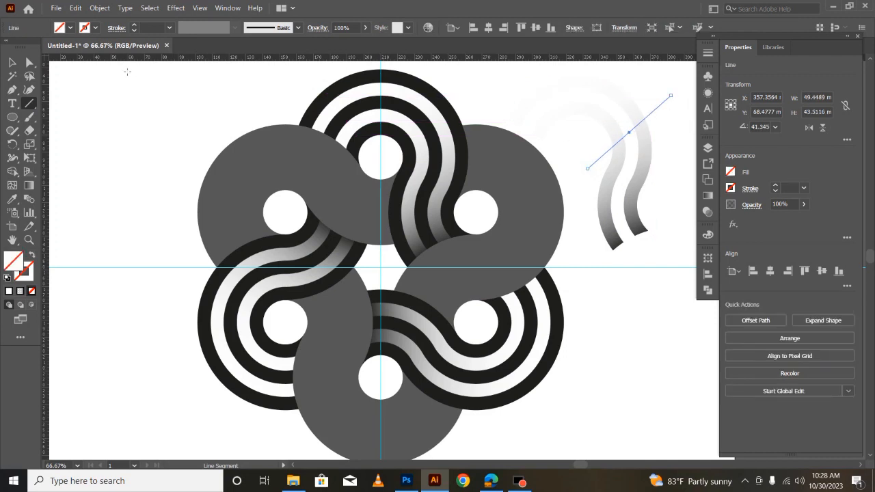
pyautogui.click(12, 62)
pyautogui.moveTo(532, 69); pyautogui.dragTo(652, 149)
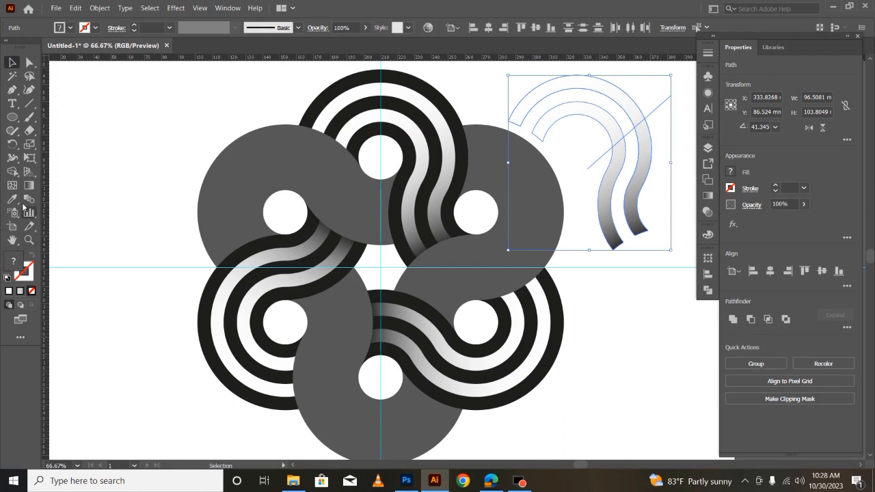
pyautogui.click(12, 172)
pyautogui.moveTo(602, 243)
pyautogui.mouseDown()
pyautogui.moveTo(591, 234)
pyautogui.moveTo(652, 183)
pyautogui.mouseUp()
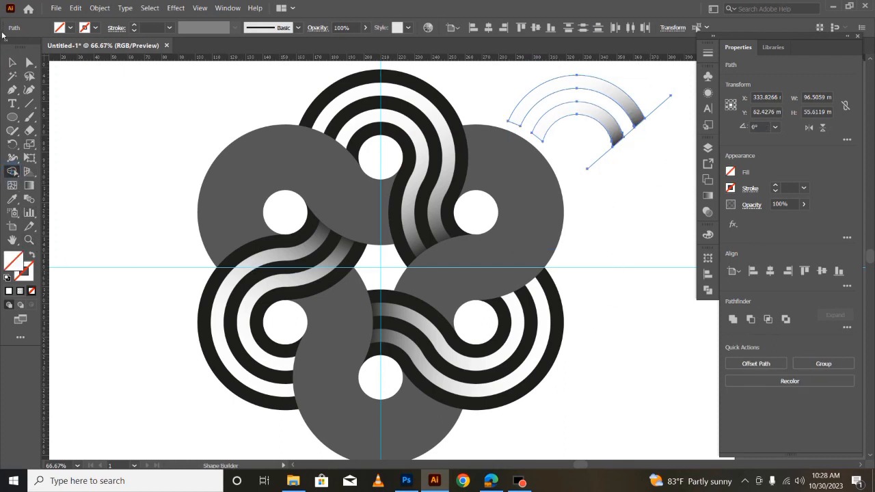
# - Delete the leftover diagonal cutting line and move the two trimmed arcs back onto the logo's top group
pyautogui.click(11, 62)
pyautogui.click(662, 216)
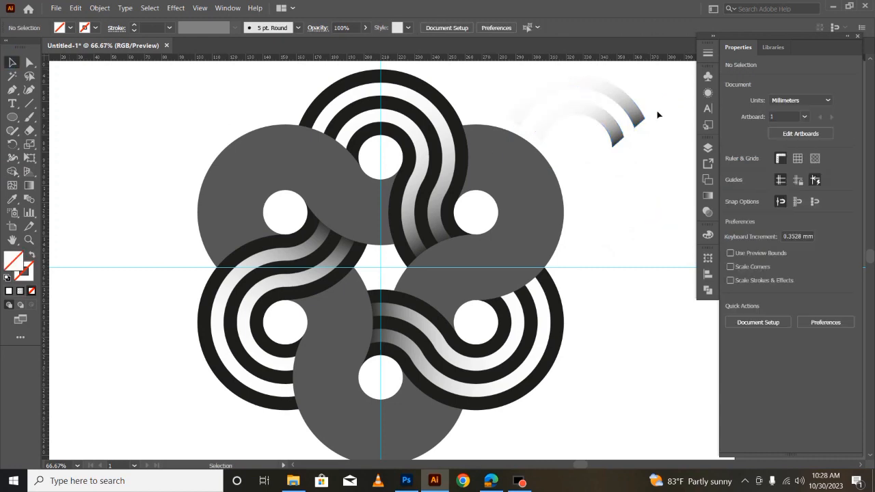
pyautogui.moveTo(649, 90); pyautogui.dragTo(676, 127)
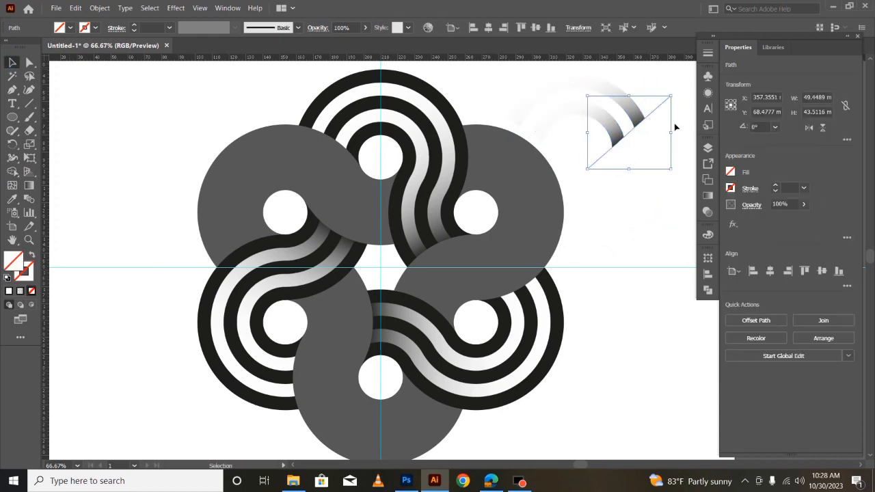
pyautogui.press('Delete')
pyautogui.moveTo(675, 174); pyautogui.dragTo(407, 88)
pyautogui.moveTo(413, 100); pyautogui.dragTo(424, 100)
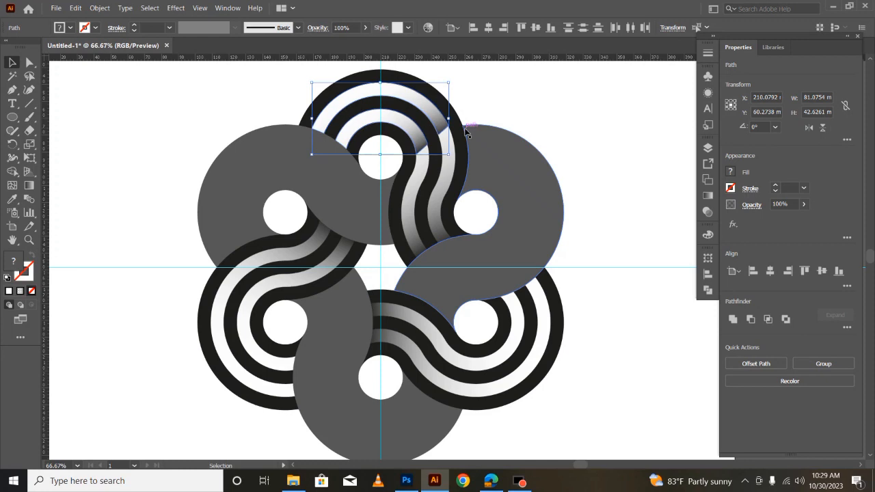
# - Reverse the gradients of the two trimmed arcs so their dark ends start at the edge of the overlapping upper-left grey band
pyautogui.click(29, 185)
pyautogui.moveTo(236, 100); pyautogui.dragTo(413, 86)
pyautogui.moveTo(583, 101); pyautogui.dragTo(458, 112)
pyautogui.moveTo(535, 102)
pyautogui.mouseDown()
pyautogui.moveTo(234, 141)
pyautogui.moveTo(184, 137)
pyautogui.moveTo(194, 127)
pyautogui.mouseUp()
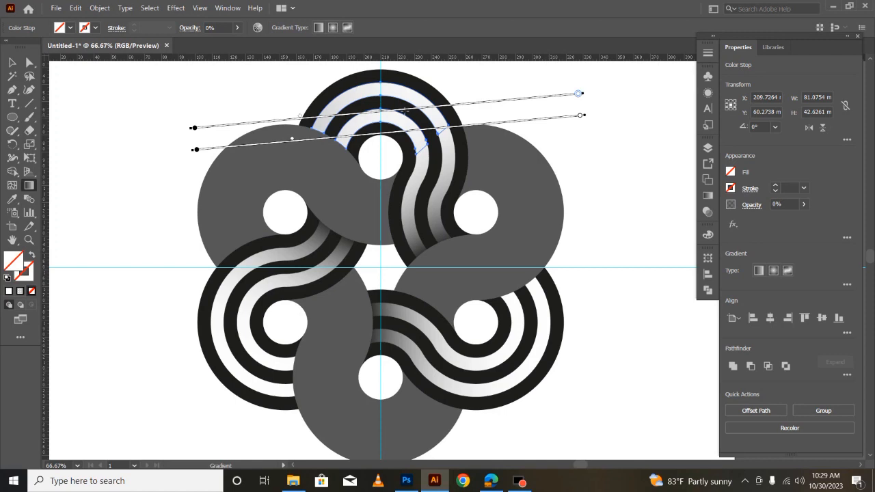
pyautogui.moveTo(406, 110); pyautogui.dragTo(484, 102)
pyautogui.moveTo(436, 132); pyautogui.dragTo(566, 117)
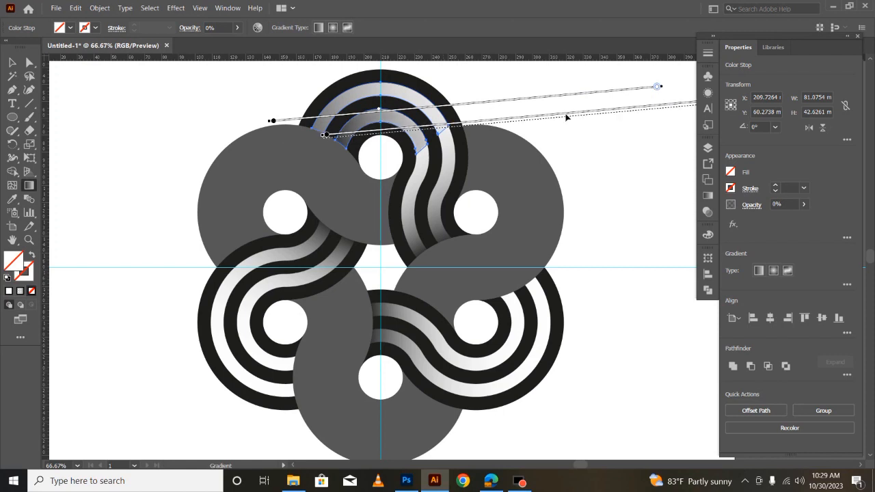
pyautogui.moveTo(367, 116); pyautogui.dragTo(405, 113)
pyautogui.click(12, 62)
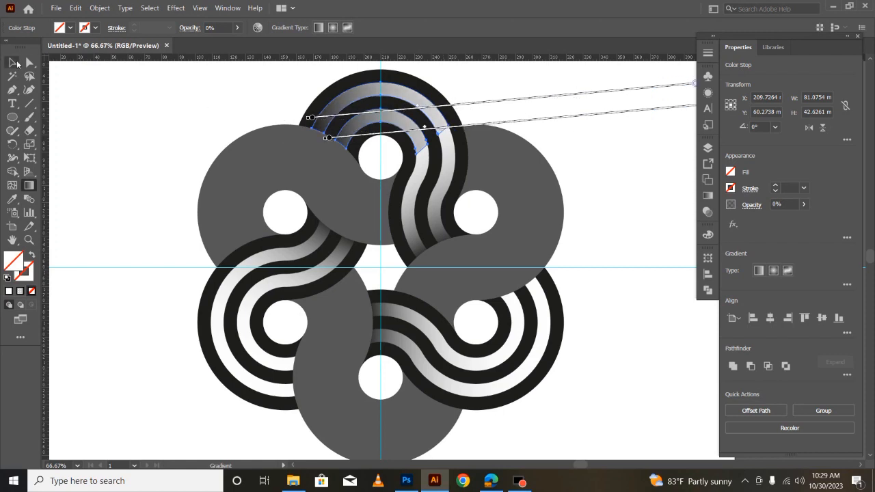
pyautogui.click(119, 147)
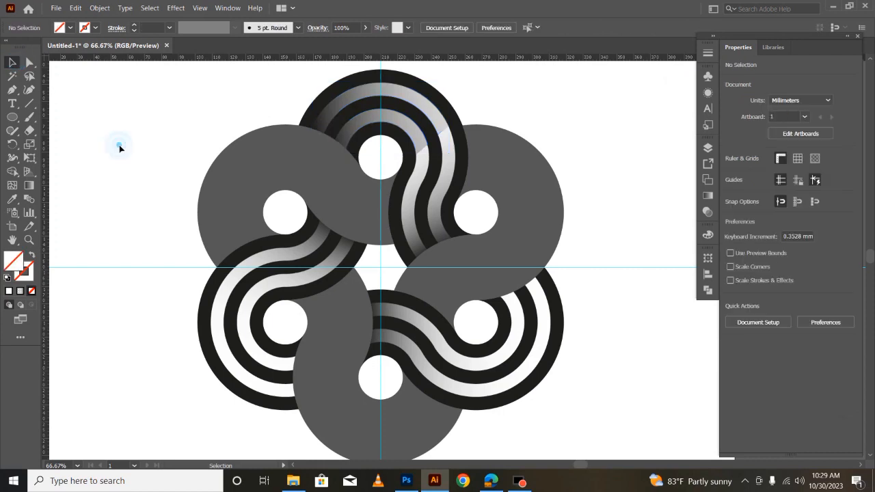
# - Shift both arcs' gradient midpoints toward their dark ends and add an intermediate stop to the inner arc's gradient
pyautogui.click(400, 117)
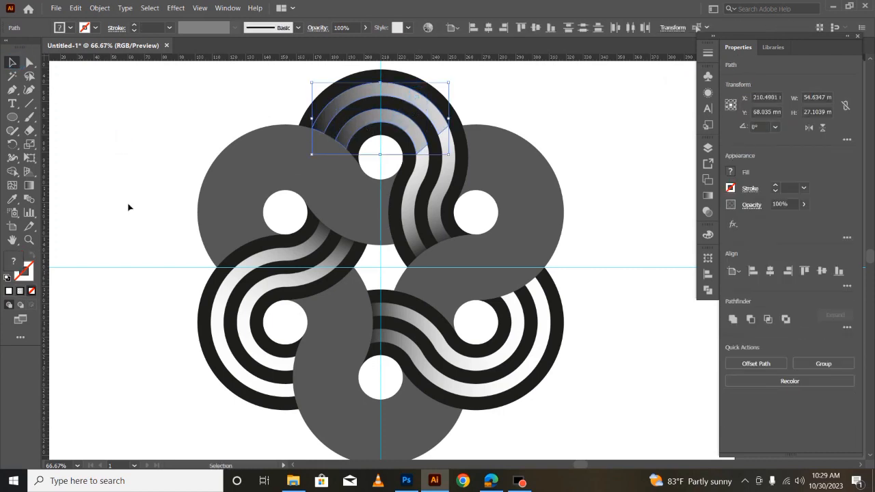
pyautogui.click(29, 185)
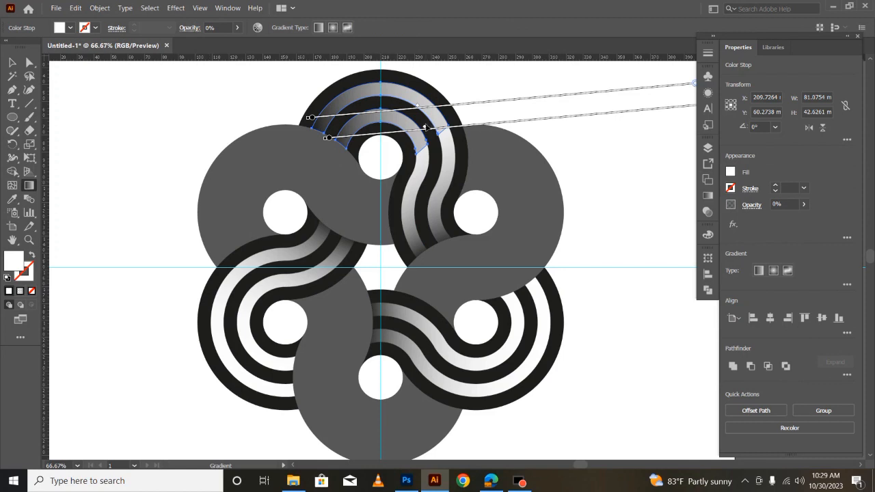
pyautogui.moveTo(424, 127); pyautogui.dragTo(379, 130)
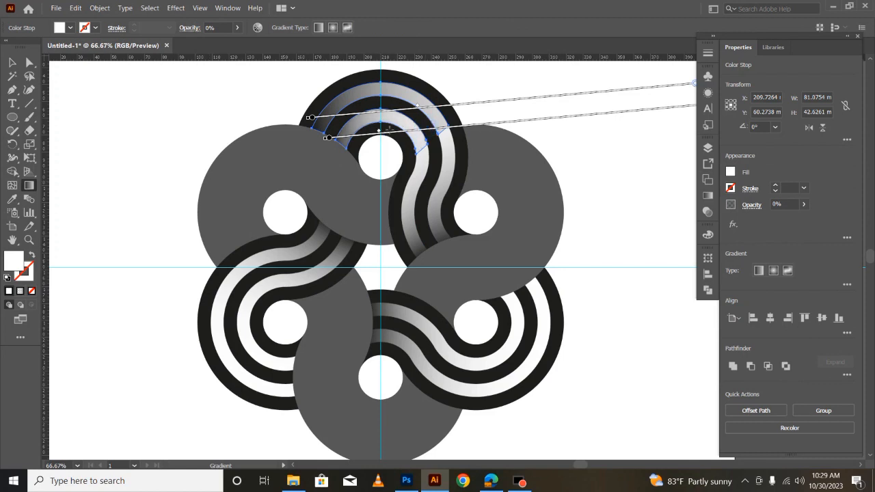
pyautogui.moveTo(415, 107); pyautogui.dragTo(378, 109)
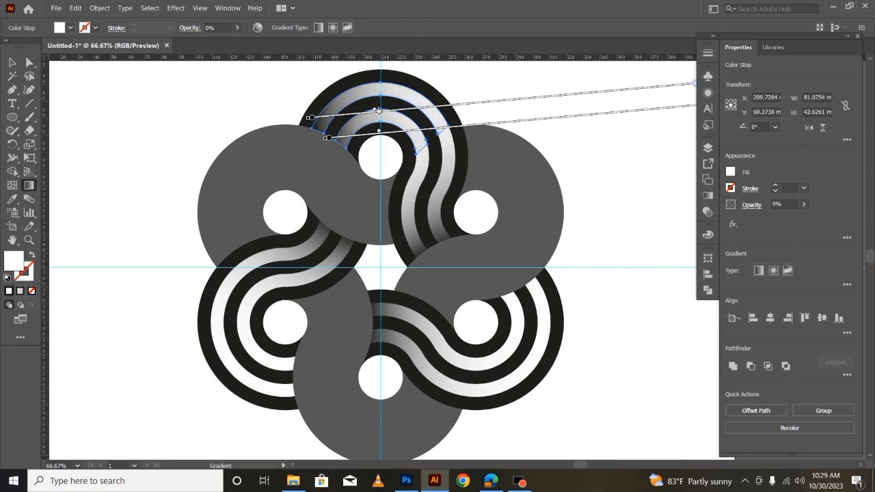
pyautogui.click(356, 136)
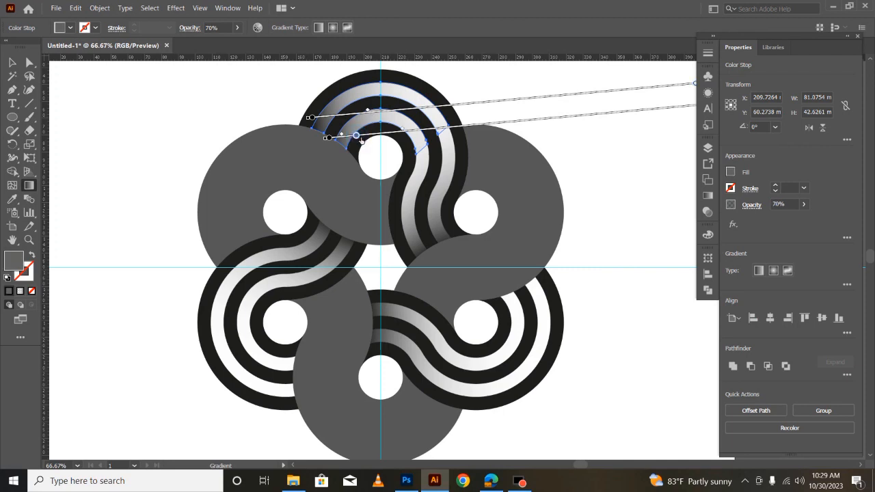
pyautogui.moveTo(361, 140); pyautogui.dragTo(380, 145)
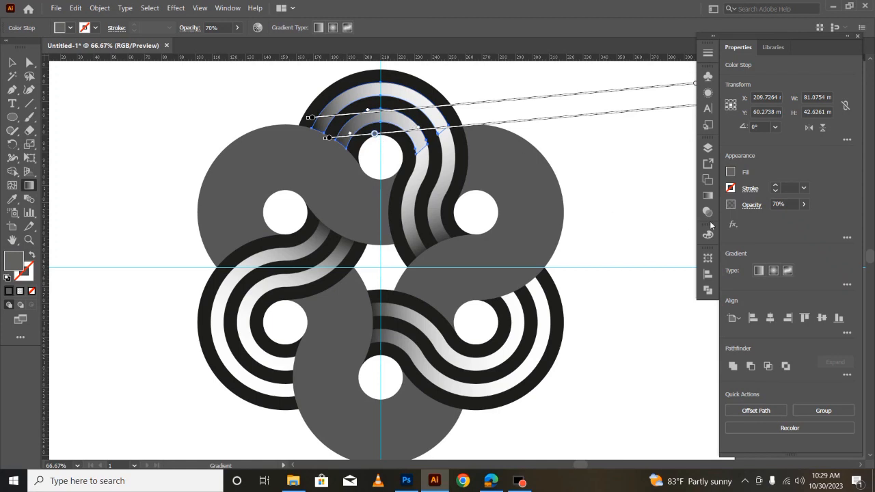
# - Shift the outer arc's gradient midpoint further toward its dark end to shorten the shading
pyautogui.click(708, 196)
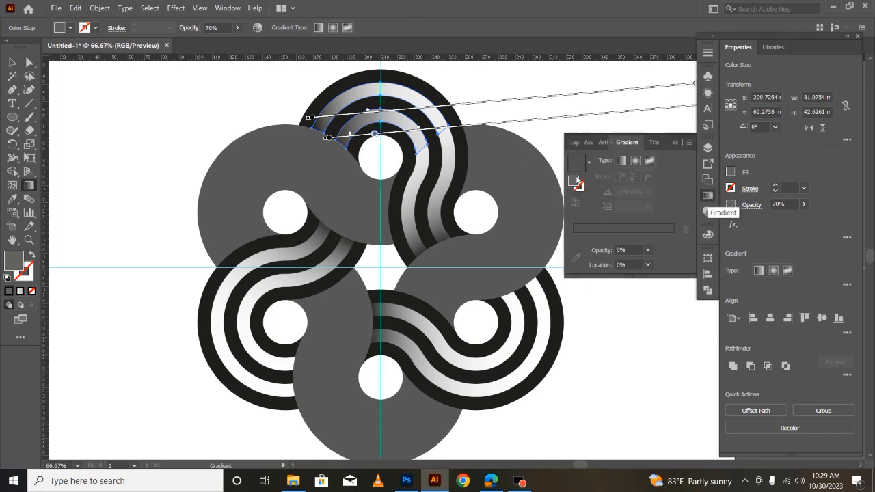
pyautogui.click(13, 62)
pyautogui.click(343, 106)
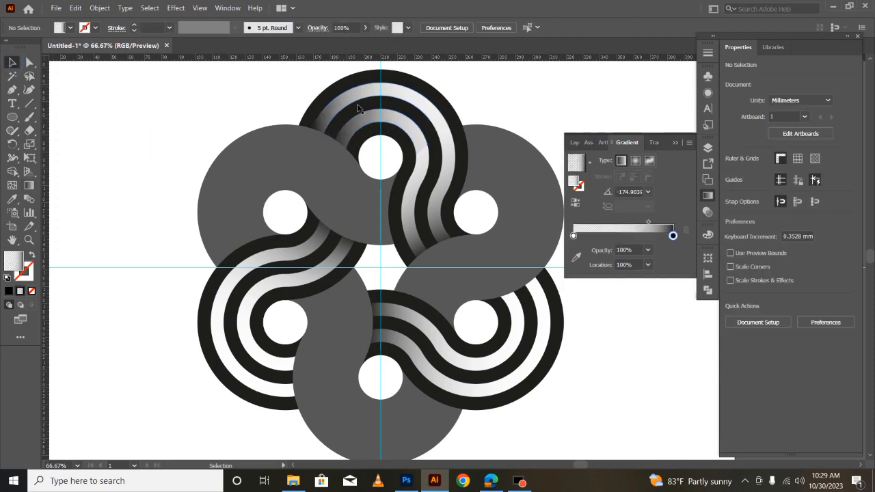
pyautogui.click(13, 62)
pyautogui.click(136, 139)
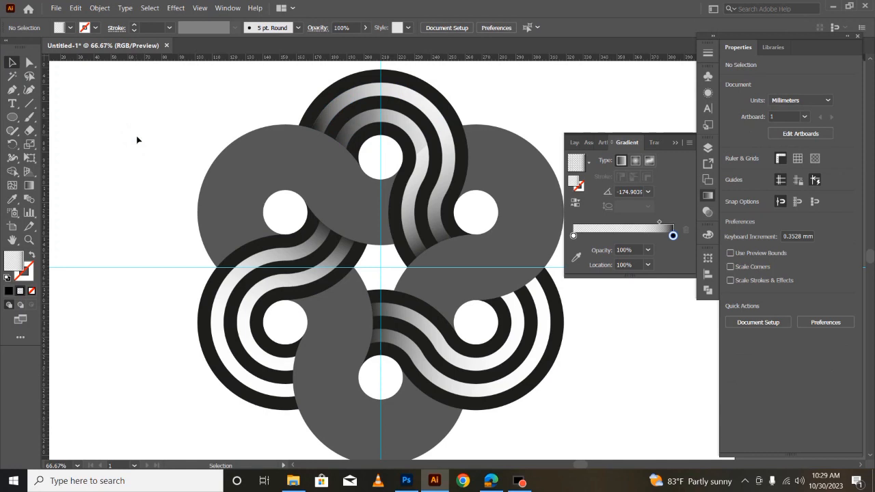
# - Slide the intermediate stop of the inner arc's gradient closer to its black stop
pyautogui.click(335, 136)
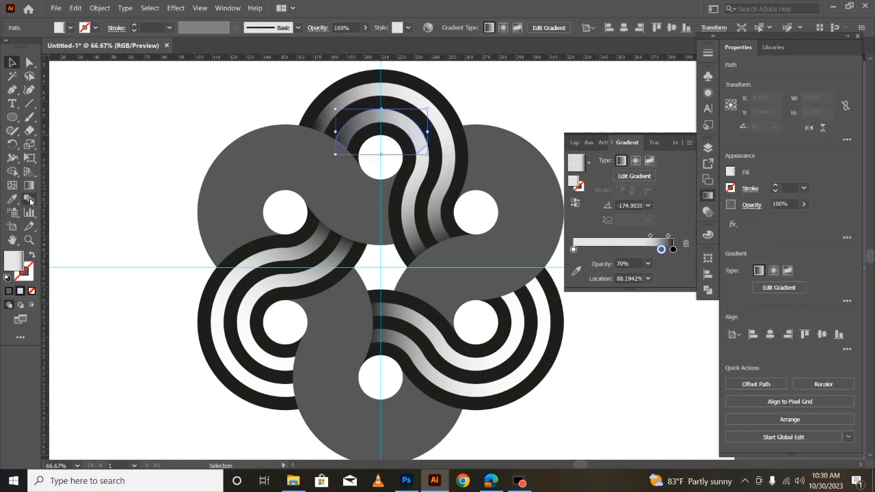
pyautogui.click(27, 184)
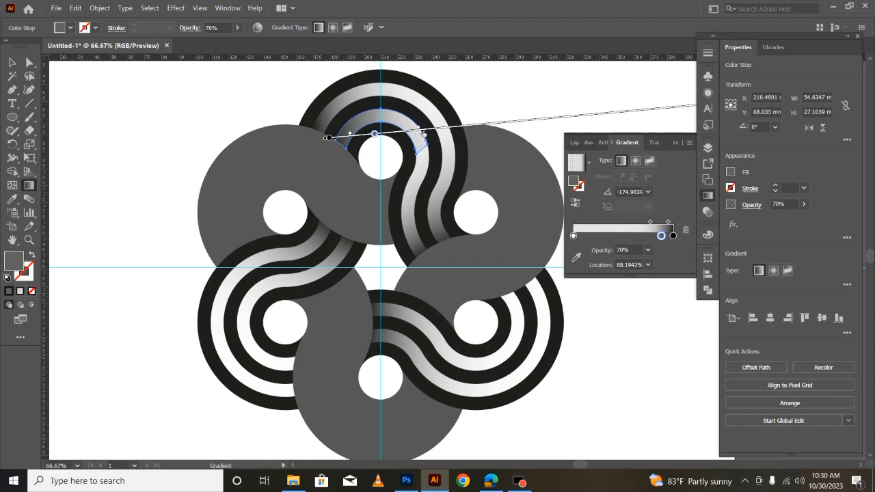
pyautogui.moveTo(378, 137); pyautogui.dragTo(355, 143)
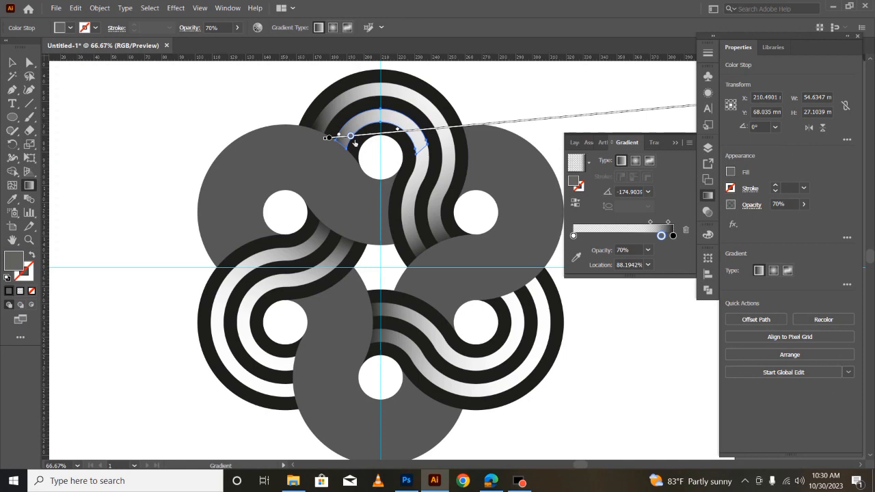
pyautogui.press('v')
pyautogui.click(106, 94)
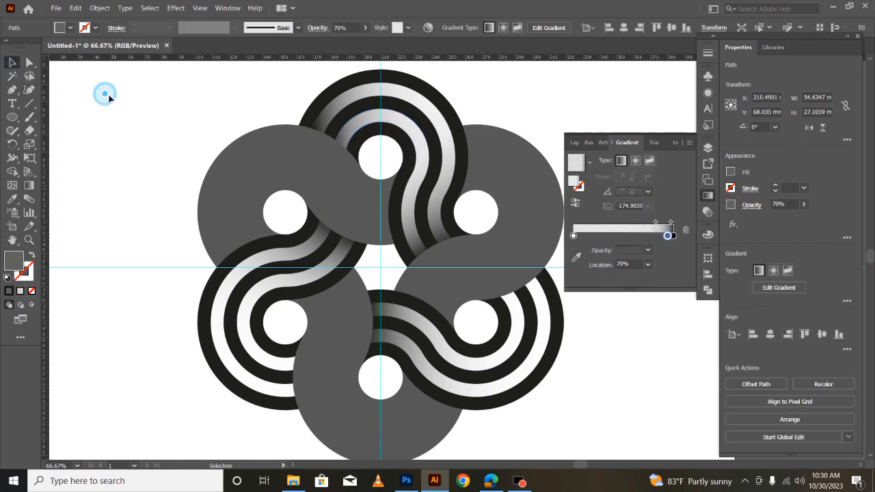
pyautogui.click(341, 102)
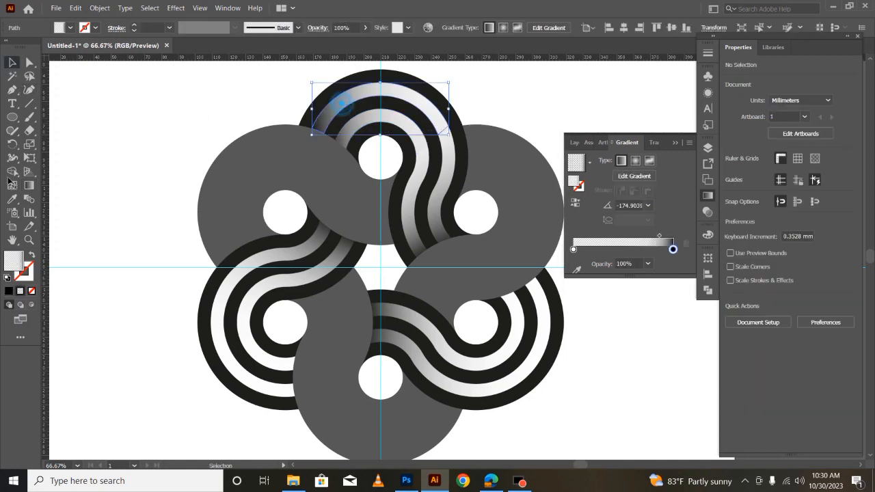
pyautogui.click(119, 199)
pyautogui.click(675, 145)
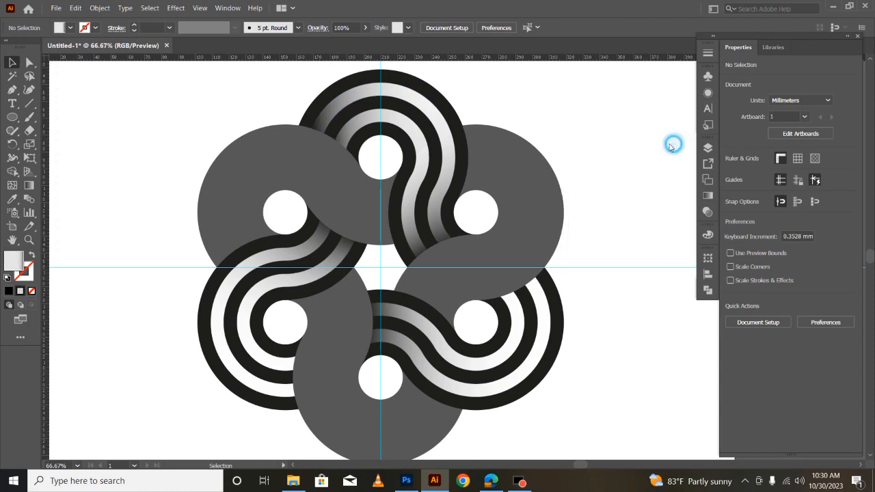
# - Rotate a copy of the two shaded arcs 120° about the guides' intersection, and repeat the transformation once for the third striped group
pyautogui.click(357, 131)
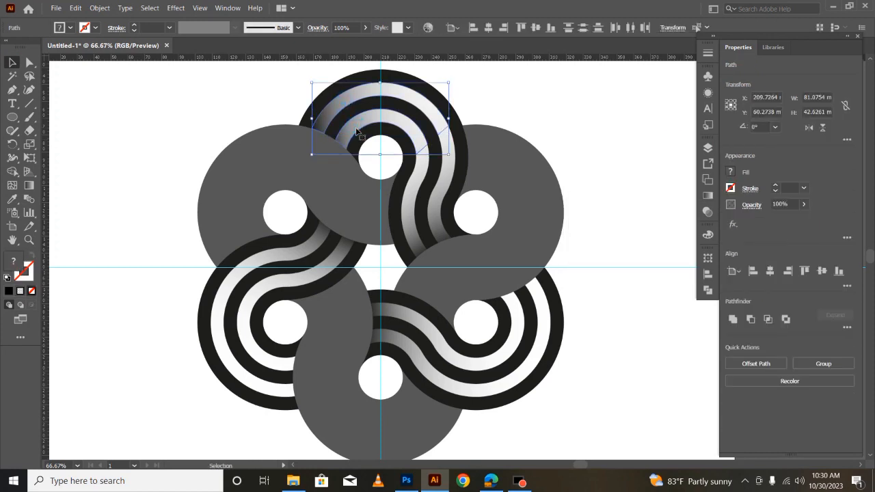
pyautogui.click(12, 145)
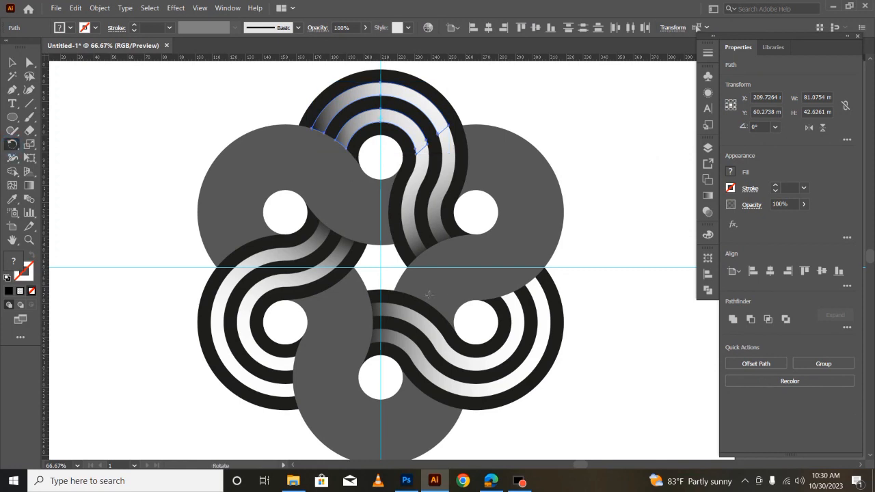
pyautogui.keyDown('alt'); pyautogui.click(381, 267); pyautogui.keyUp('alt')
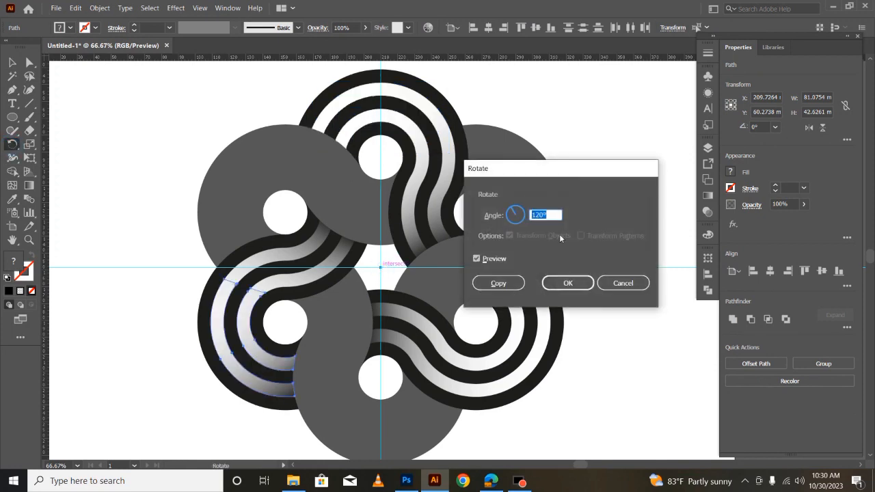
pyautogui.click(513, 285)
pyautogui.hotkey('ctrl', 'd')
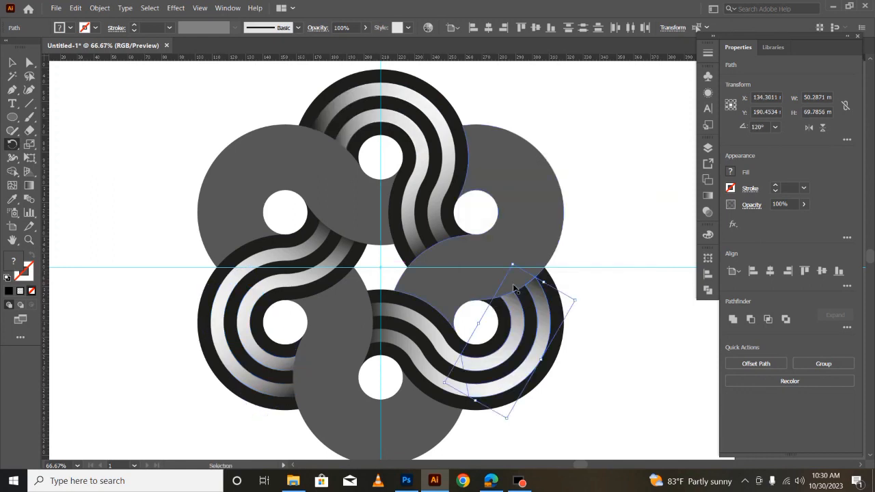
pyautogui.click(12, 62)
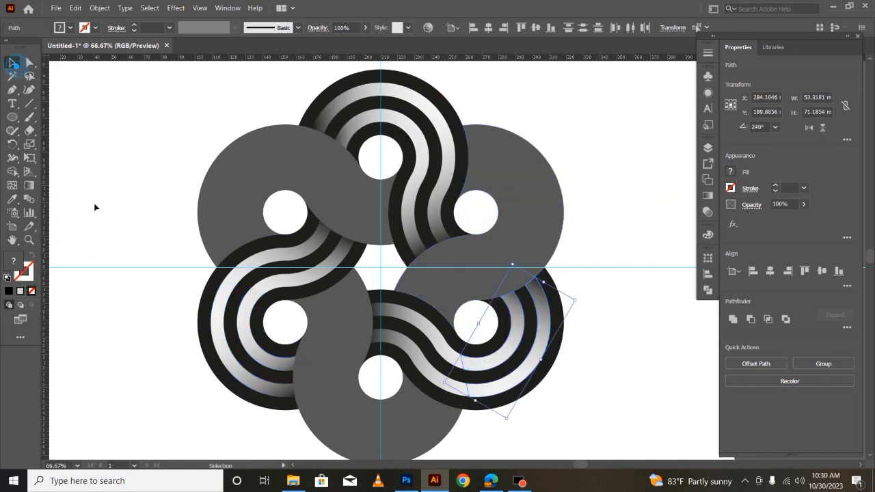
pyautogui.click(118, 218)
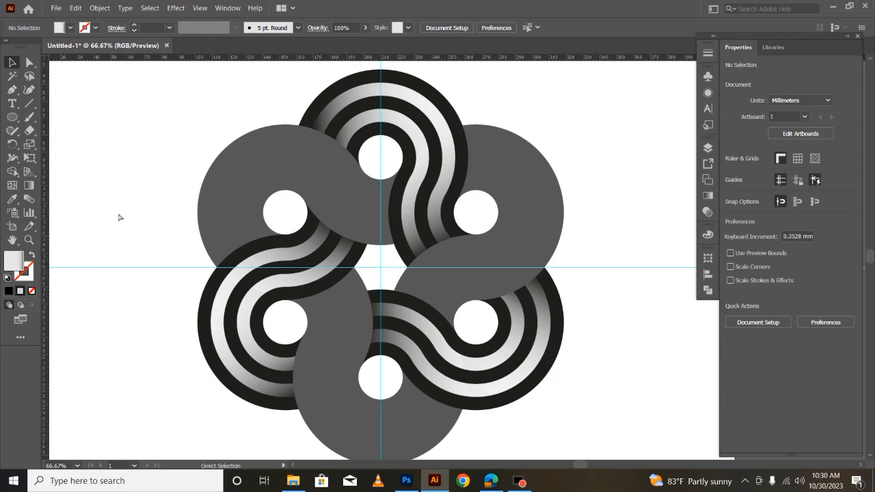
# - Unlock the guides and delete the vertical guide running through the logo's centre
pyautogui.hotkey('ctrl', '-')
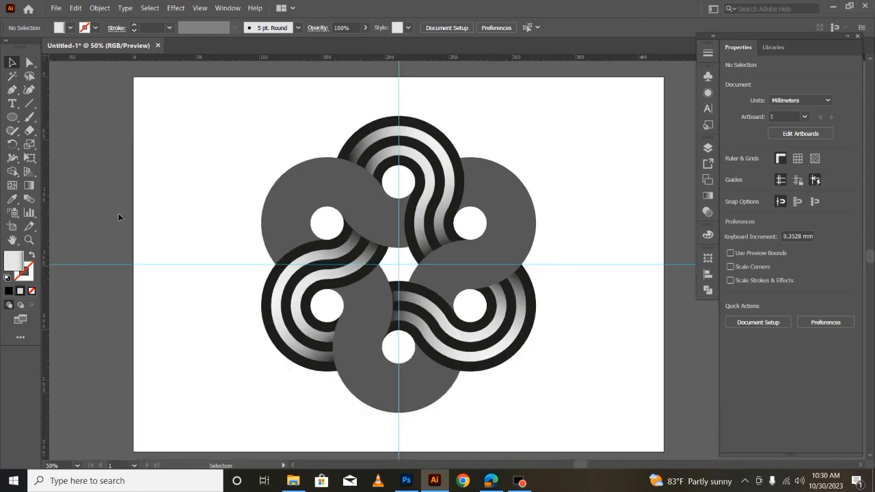
pyautogui.click(168, 175)
pyautogui.click(389, 73)
pyautogui.click(97, 7)
pyautogui.click(135, 88)
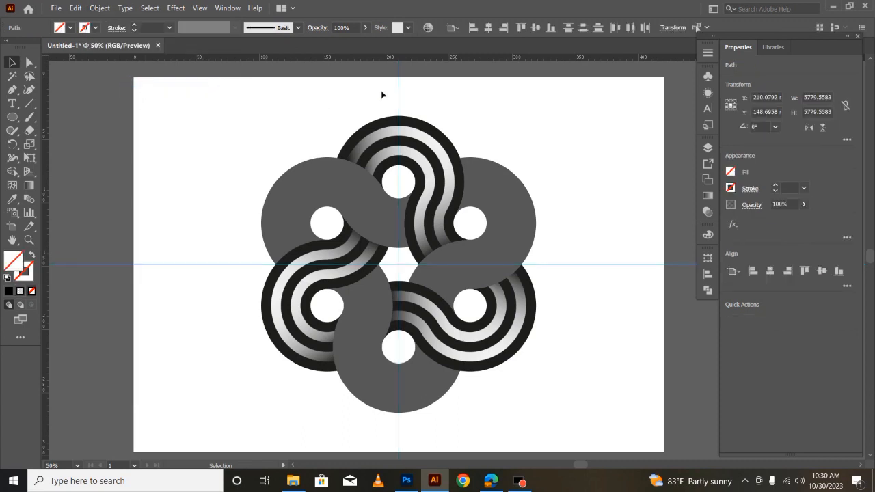
pyautogui.press('Delete')
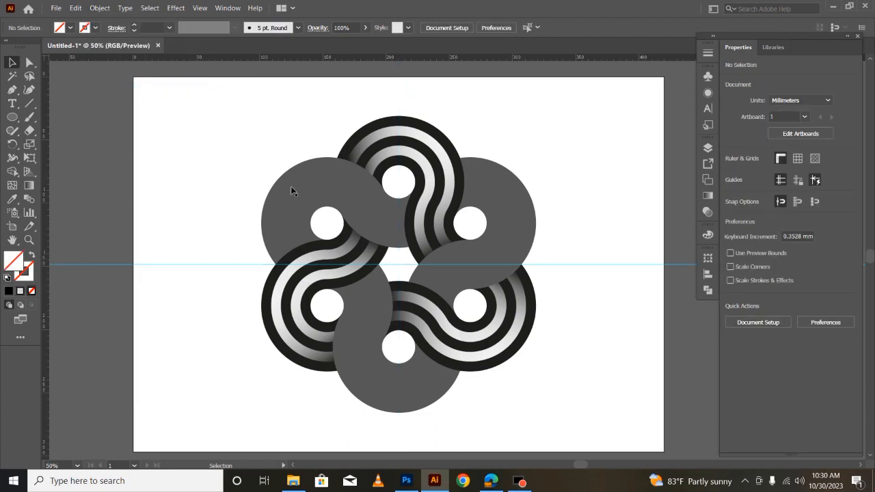
# - Delete the horizontal guide running through the logo's centre
pyautogui.click(167, 263)
pyautogui.press('Delete')
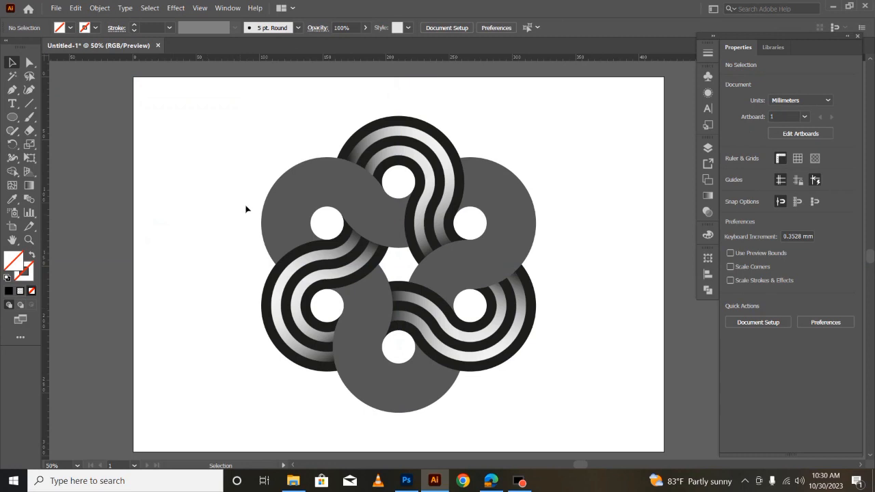
# - Fill the solid grey band at the logo's upper left with a linear white-to-black gradient
pyautogui.click(278, 204)
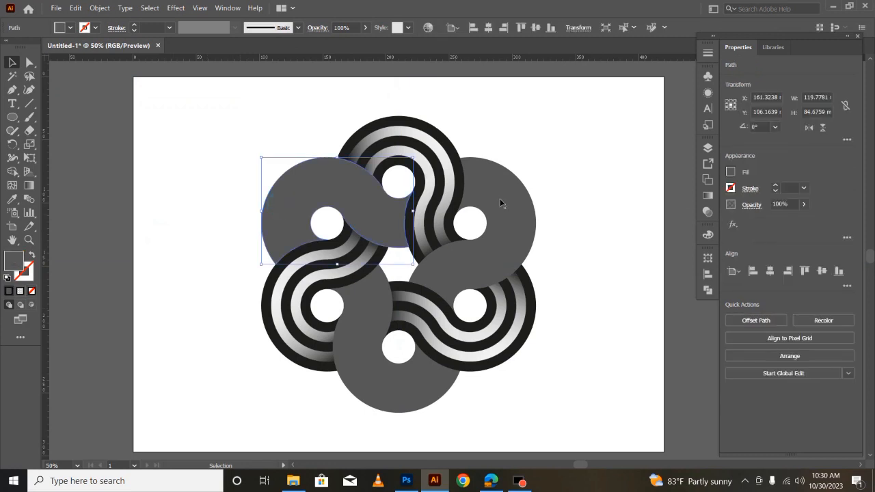
pyautogui.click(707, 195)
pyautogui.click(589, 166)
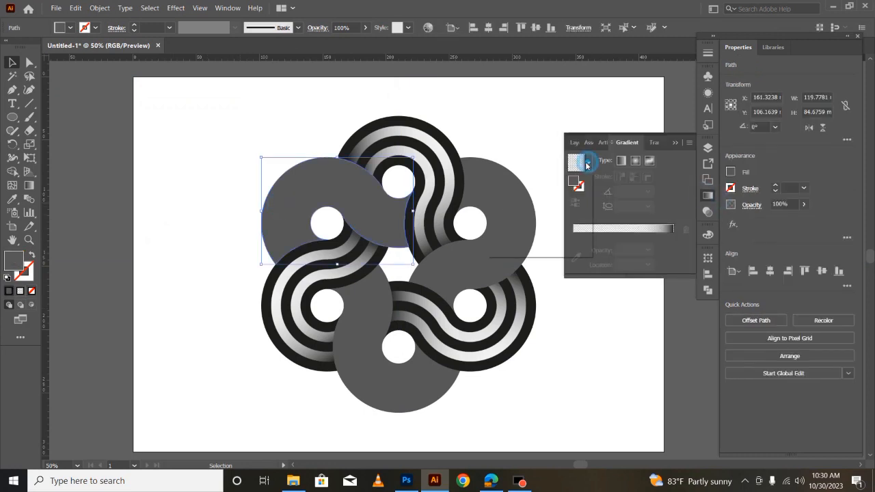
pyautogui.click(502, 186)
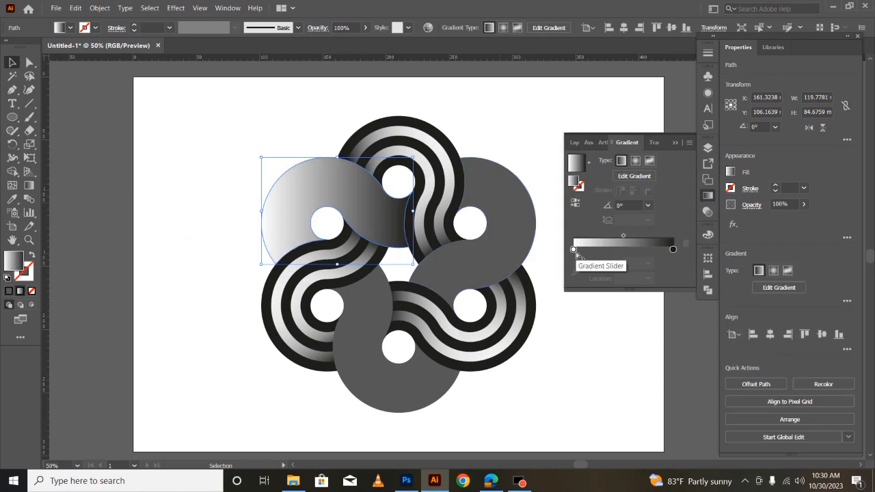
# - Recolour both end stops of the upper-left band's gradient with the same dark grey swatch
pyautogui.doubleClick(672, 250)
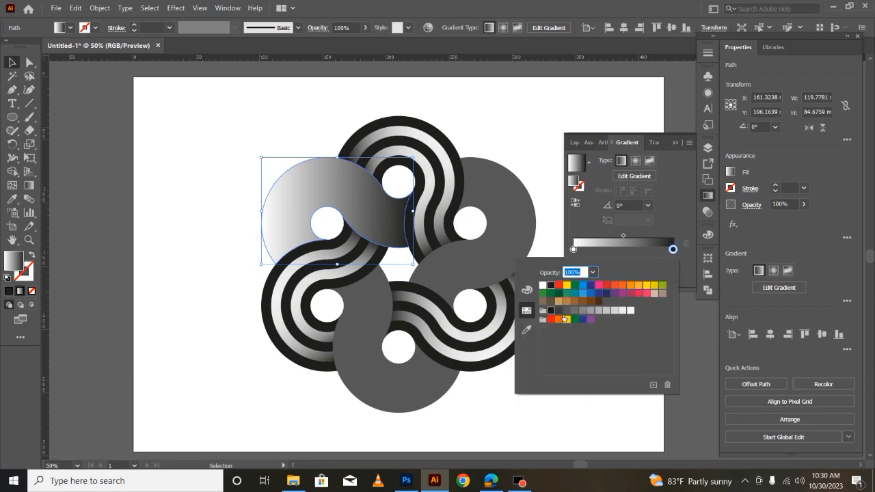
pyautogui.click(568, 311)
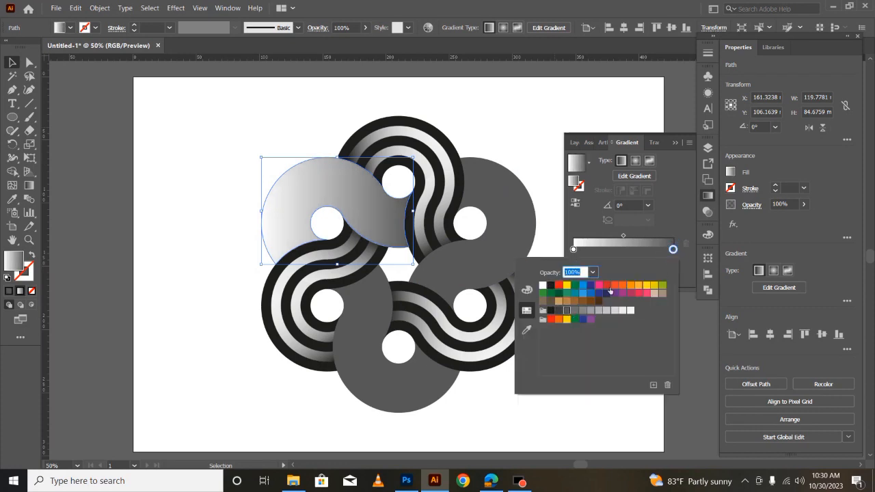
pyautogui.click(573, 249)
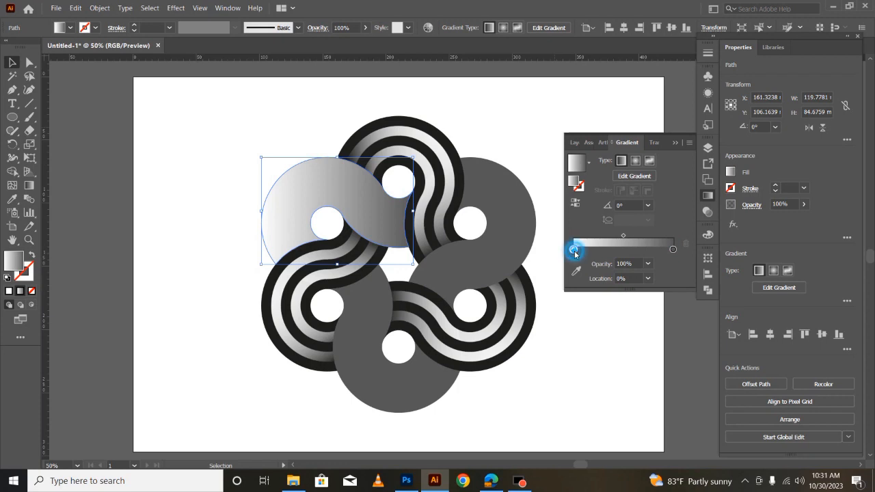
pyautogui.doubleClick(573, 250)
pyautogui.click(572, 312)
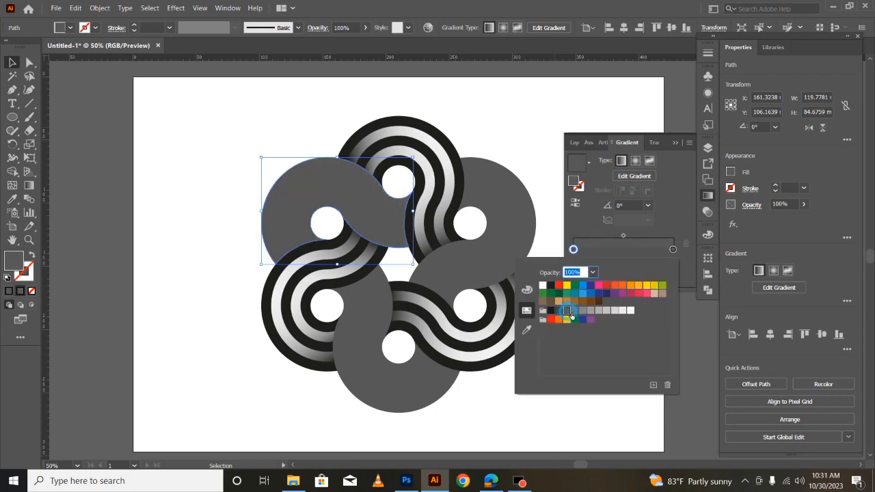
# - Add a stop midway along the upper-left band's gradient and colour it light grey, C=0 M=0 Y=0 K=30
pyautogui.click(601, 233)
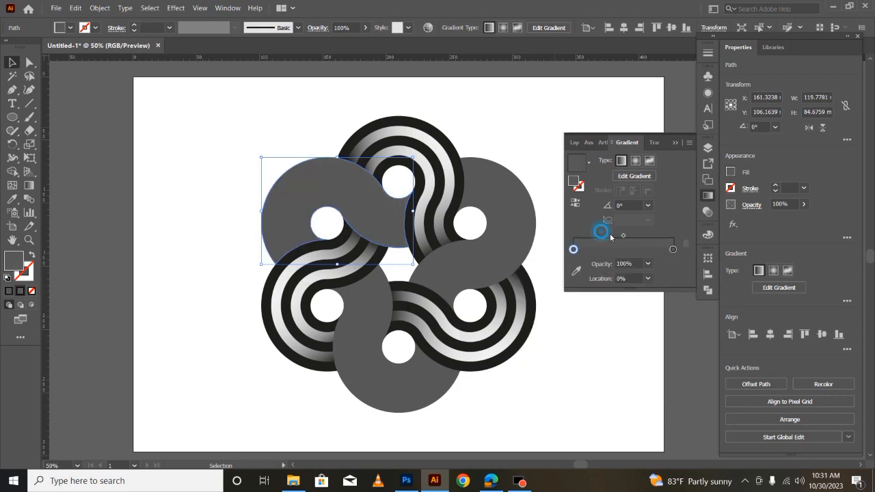
pyautogui.click(625, 250)
pyautogui.doubleClick(624, 251)
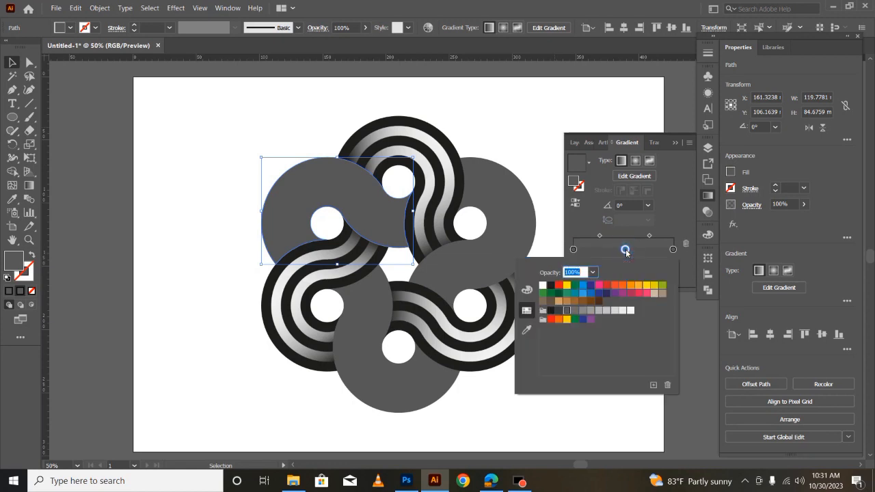
pyautogui.click(625, 311)
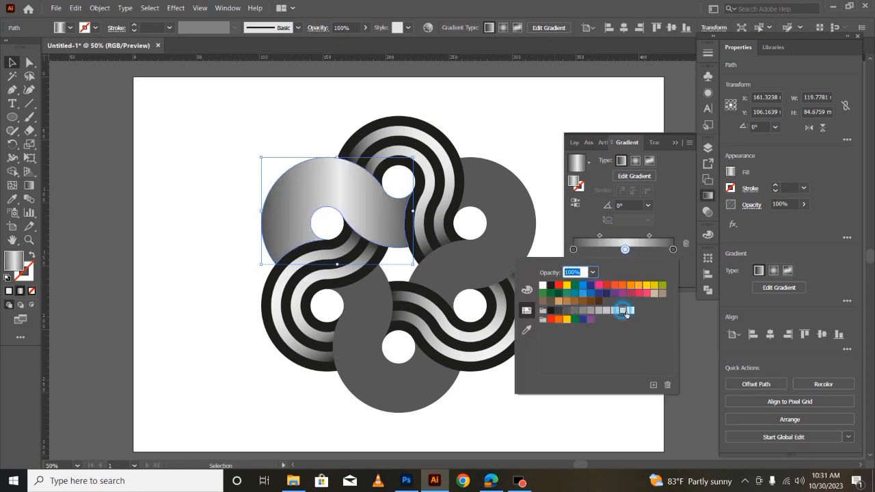
pyautogui.click(614, 311)
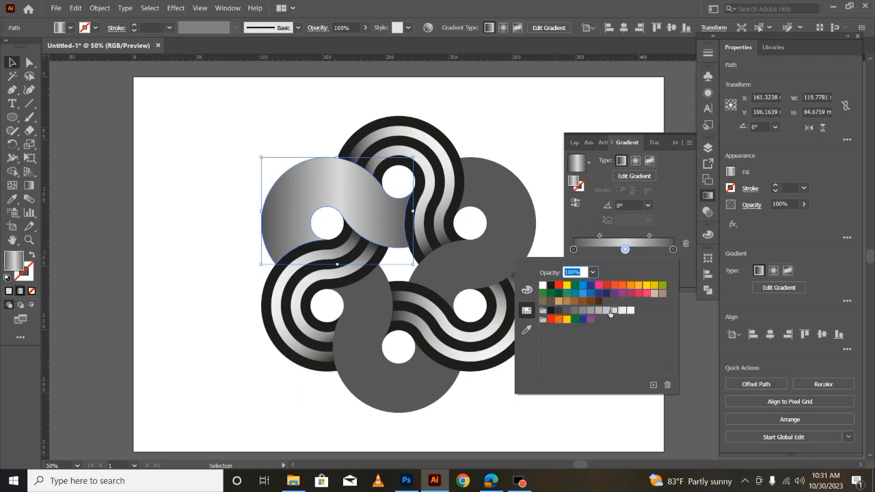
pyautogui.click(607, 311)
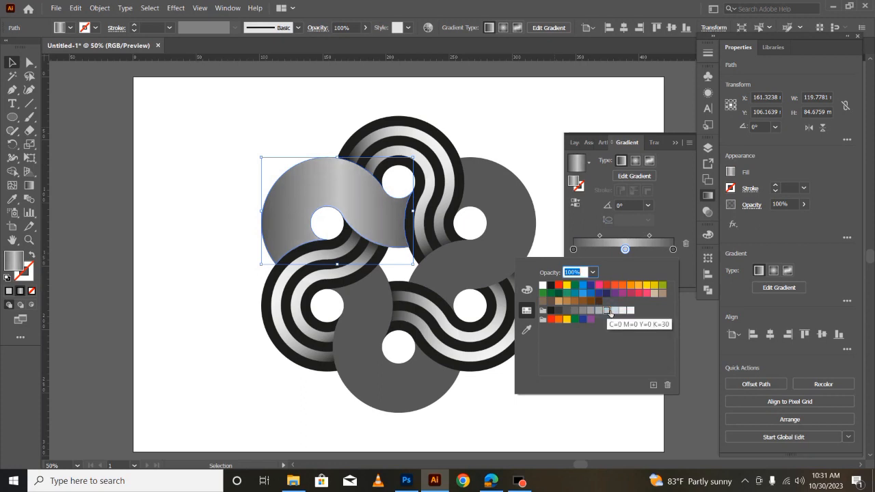
pyautogui.click(675, 142)
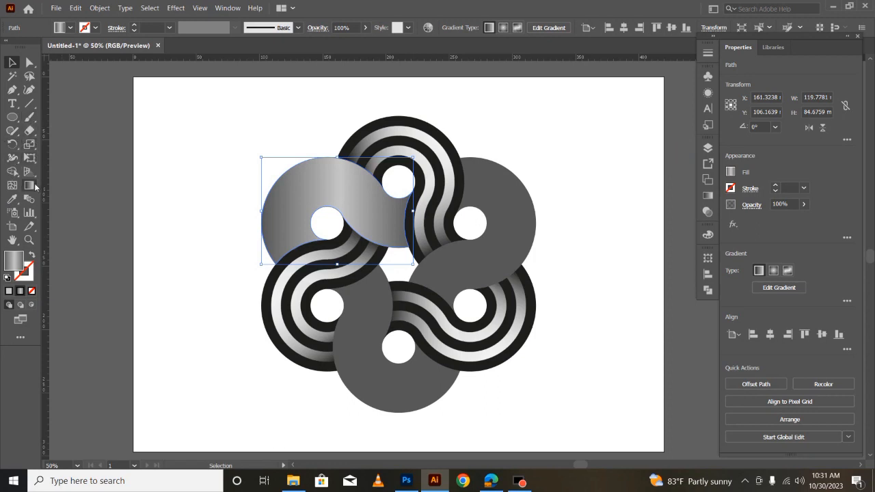
# - Tilt the upper-left band's gradient slightly upward to the right, shift its highlight left, and shorten both ends to fit the band
pyautogui.click(29, 185)
pyautogui.moveTo(320, 394); pyautogui.dragTo(323, 360)
pyautogui.moveTo(164, 258); pyautogui.dragTo(504, 161)
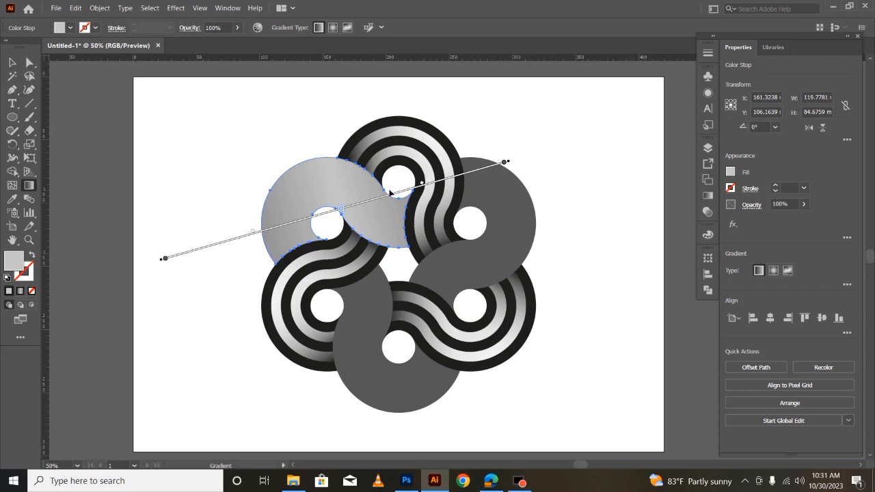
pyautogui.moveTo(369, 204); pyautogui.dragTo(344, 211)
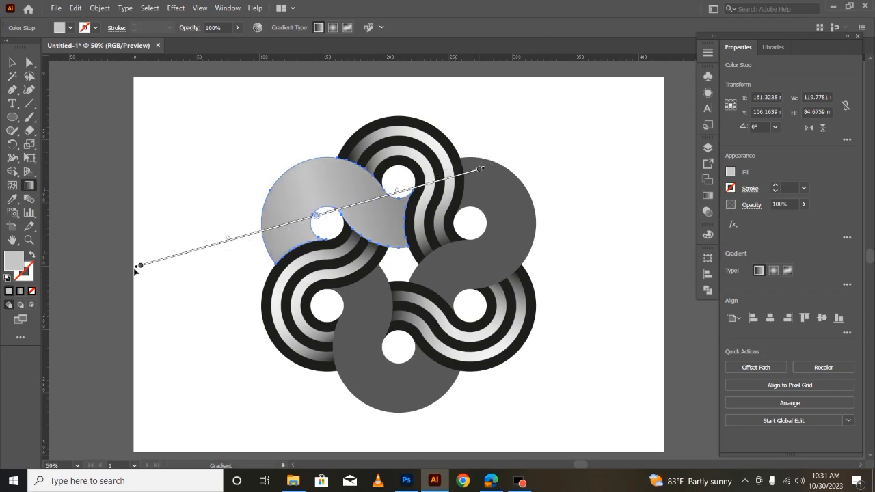
pyautogui.moveTo(141, 268); pyautogui.dragTo(248, 235)
pyautogui.moveTo(483, 172); pyautogui.dragTo(406, 190)
pyautogui.press('v')
pyautogui.click(145, 190)
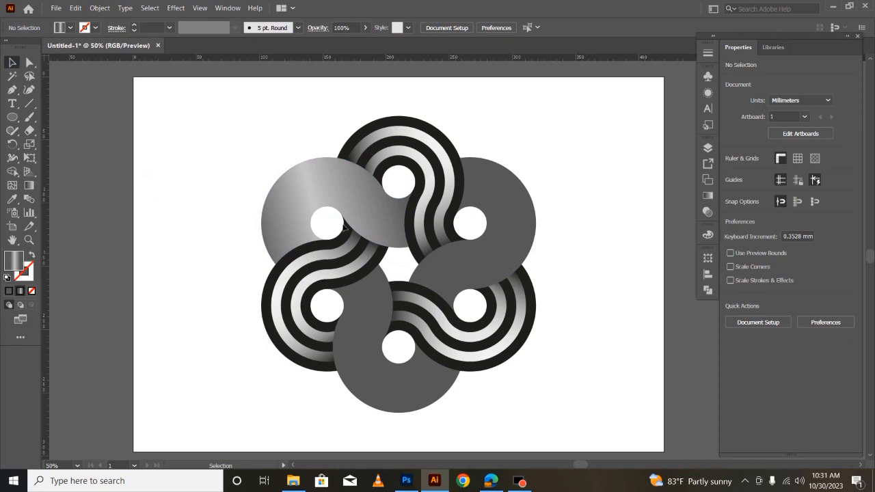
# - Copy the upper-left band's gradient onto the solid grey band at the logo's right with the Eyedropper
pyautogui.click(504, 210)
pyautogui.press('i')
pyautogui.click(344, 196)
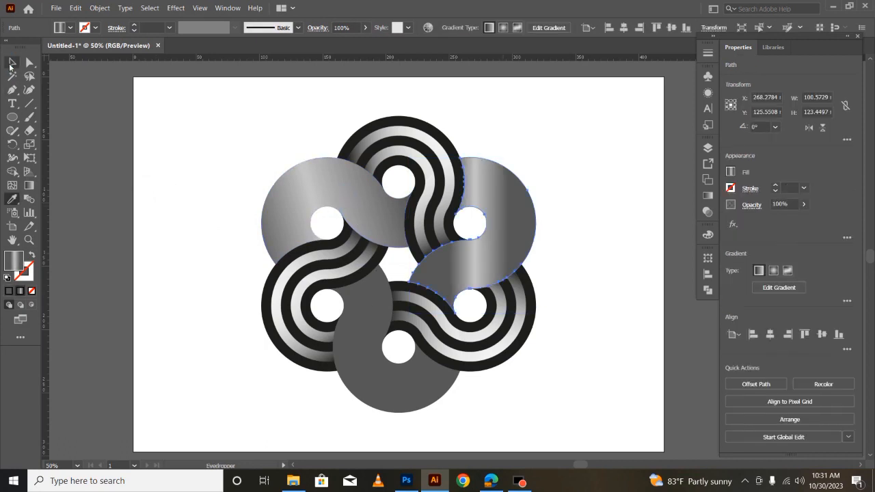
# - Redraw the right band's gradient along a steep diagonal from above to below the band, with its highlight beside the upper hole
pyautogui.click(28, 186)
pyautogui.moveTo(525, 103)
pyautogui.mouseDown()
pyautogui.moveTo(427, 372)
pyautogui.moveTo(441, 367)
pyautogui.moveTo(417, 405)
pyautogui.mouseUp()
pyautogui.moveTo(474, 258)
pyautogui.mouseDown()
pyautogui.moveTo(497, 201)
pyautogui.moveTo(492, 215)
pyautogui.mouseUp()
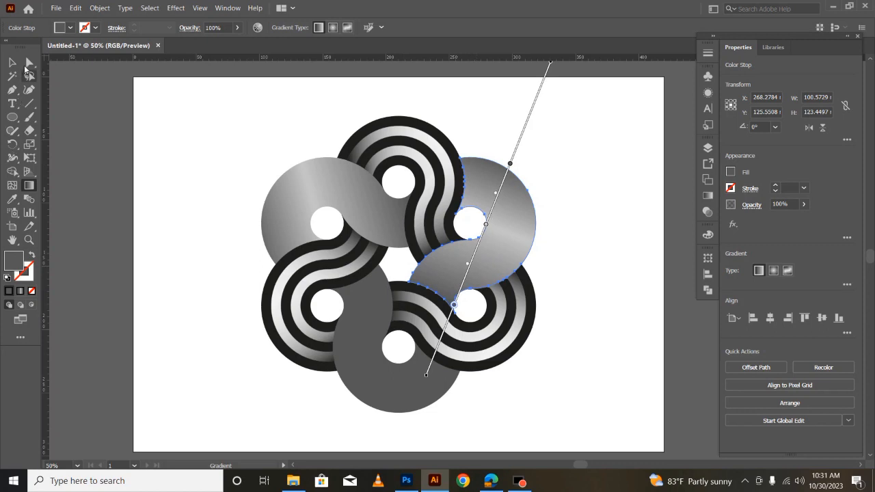
pyautogui.click(13, 62)
pyautogui.click(117, 224)
pyautogui.click(369, 369)
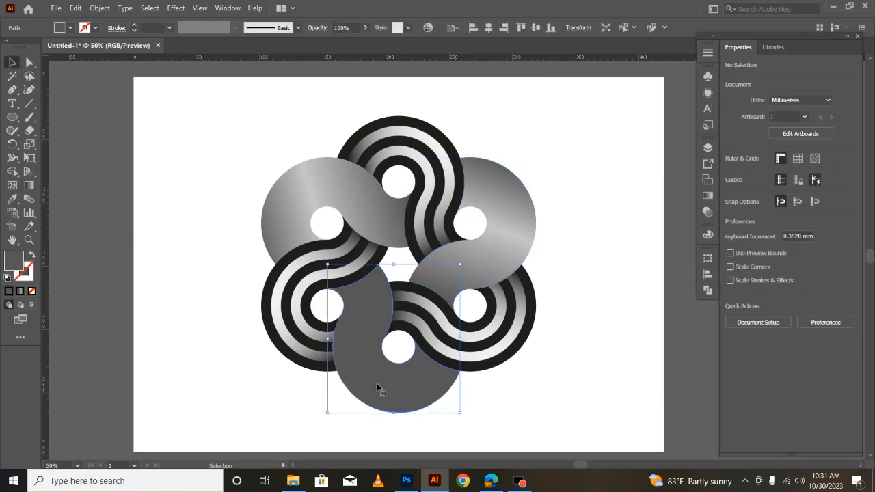
pyautogui.click(29, 185)
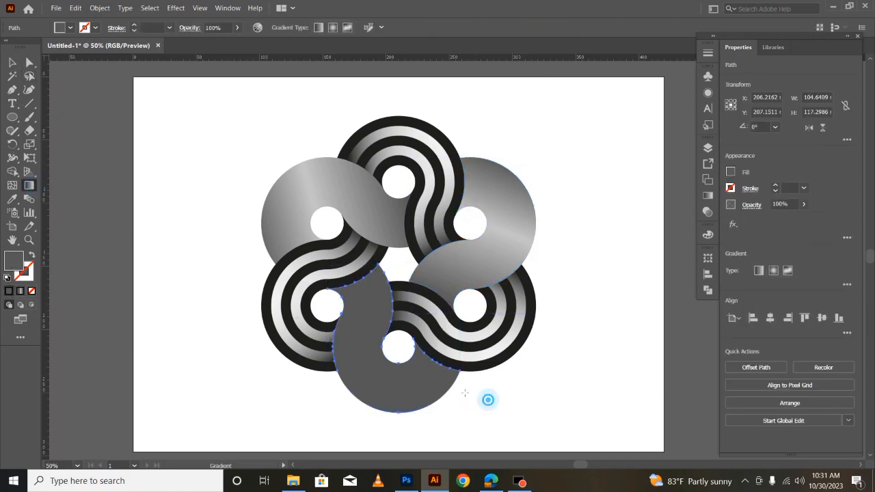
pyautogui.click(12, 62)
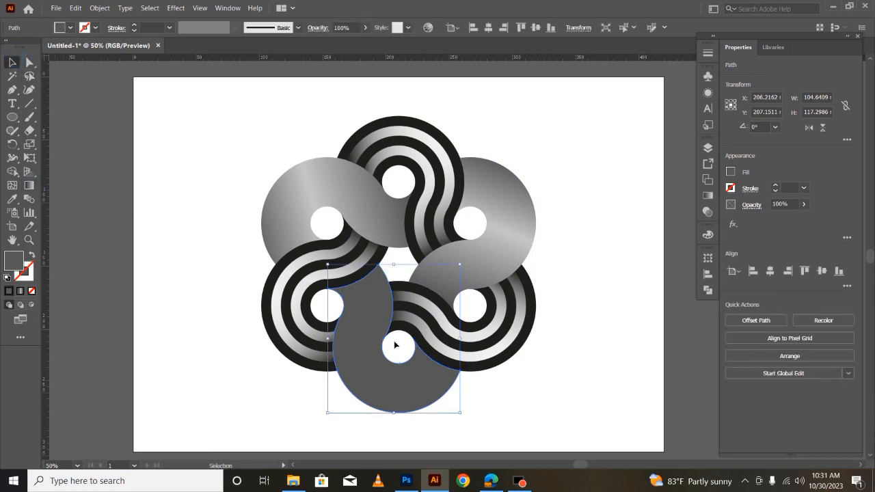
pyautogui.click(28, 185)
pyautogui.click(554, 422)
pyautogui.click(12, 62)
pyautogui.click(295, 364)
pyautogui.click(340, 415)
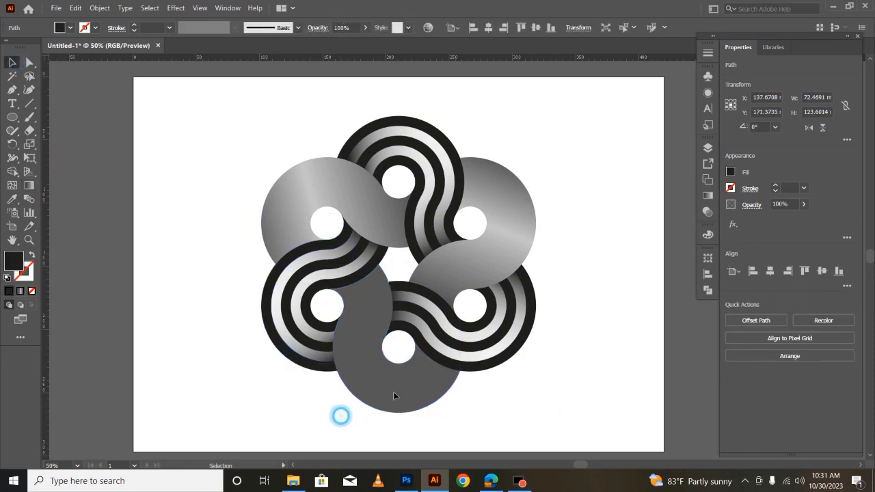
pyautogui.click(393, 395)
pyautogui.click(29, 185)
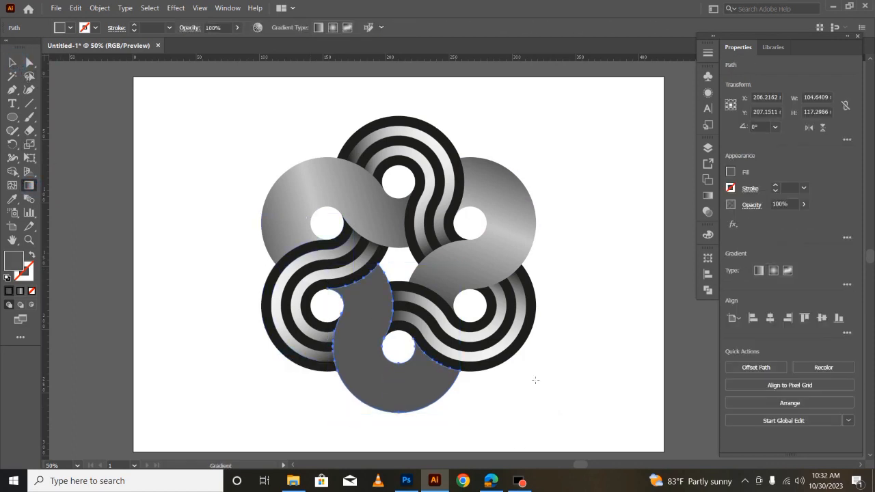
# - Copy the right band's gradient onto the solid grey band at the logo's bottom with the Eyedropper
pyautogui.click(12, 62)
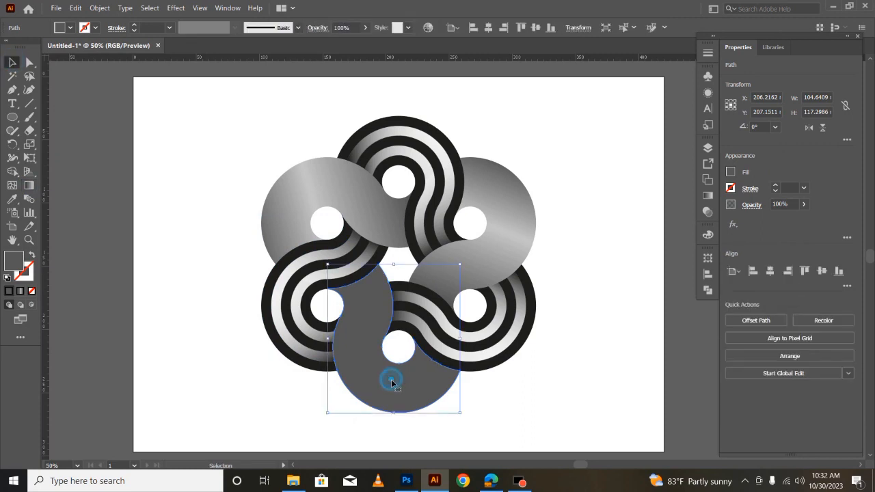
pyautogui.press('i')
pyautogui.click(458, 268)
pyautogui.click(12, 63)
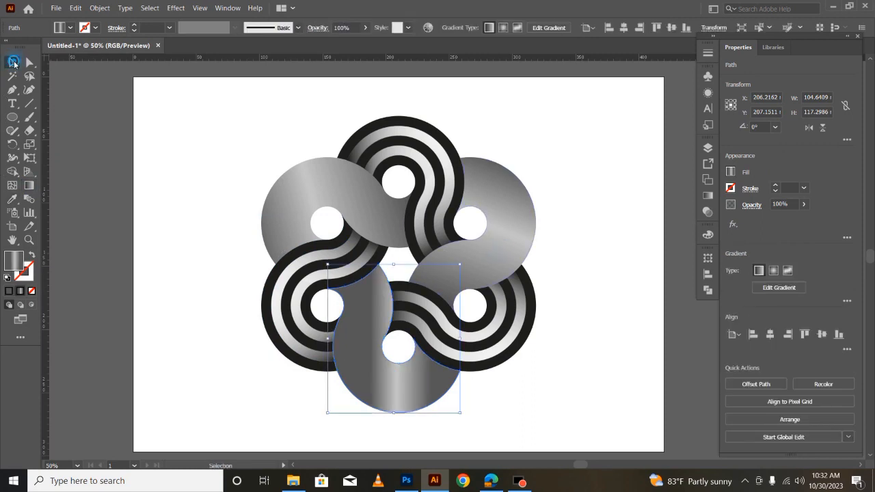
# - Redraw the bottom band's gradient along a shallow diagonal rising from the band's lower right to its upper left
pyautogui.click(28, 185)
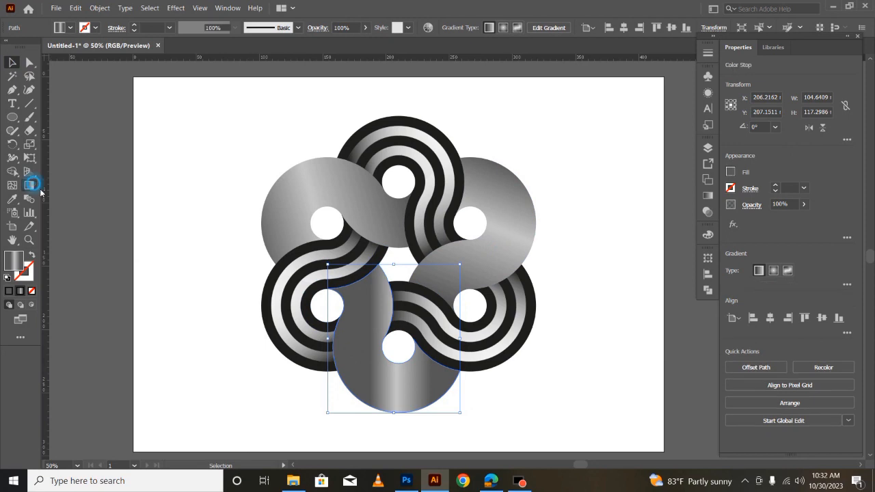
pyautogui.moveTo(556, 414)
pyautogui.mouseDown()
pyautogui.moveTo(382, 287)
pyautogui.moveTo(264, 180)
pyautogui.moveTo(246, 241)
pyautogui.mouseUp()
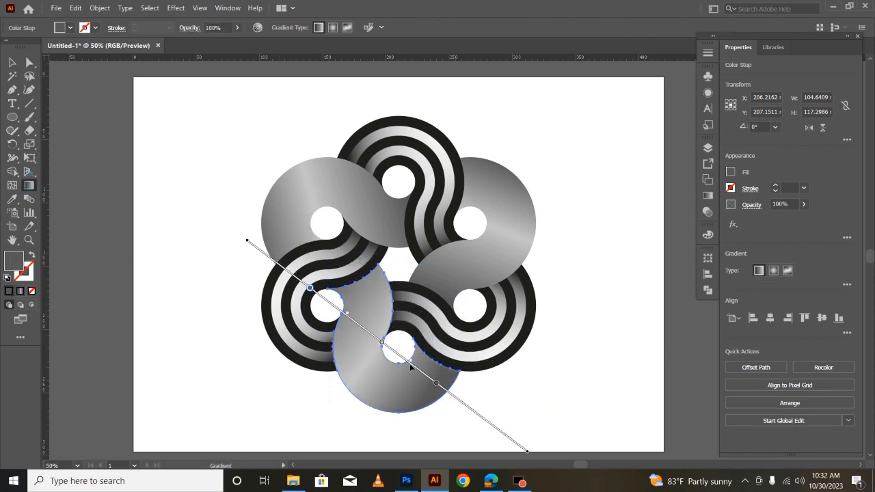
pyautogui.moveTo(622, 398)
pyautogui.mouseDown()
pyautogui.moveTo(504, 351)
pyautogui.moveTo(234, 299)
pyautogui.mouseUp()
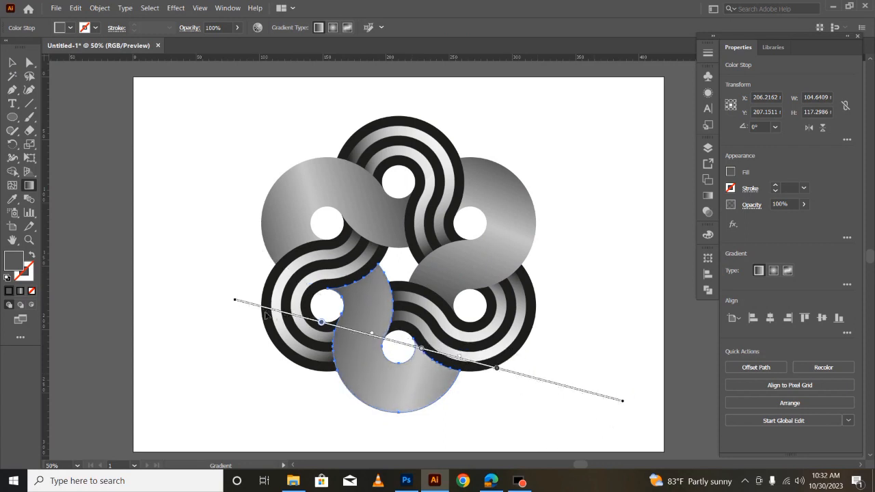
# - Reposition the bottom gradient's stops so its highlight crosses the hole and the dark stops sit near the band's edges
pyautogui.moveTo(324, 328); pyautogui.dragTo(336, 328)
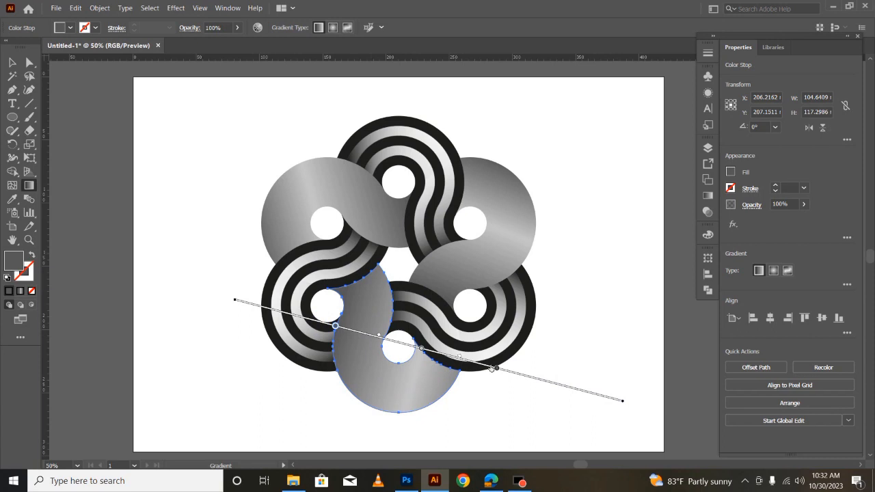
pyautogui.moveTo(498, 369); pyautogui.dragTo(393, 341)
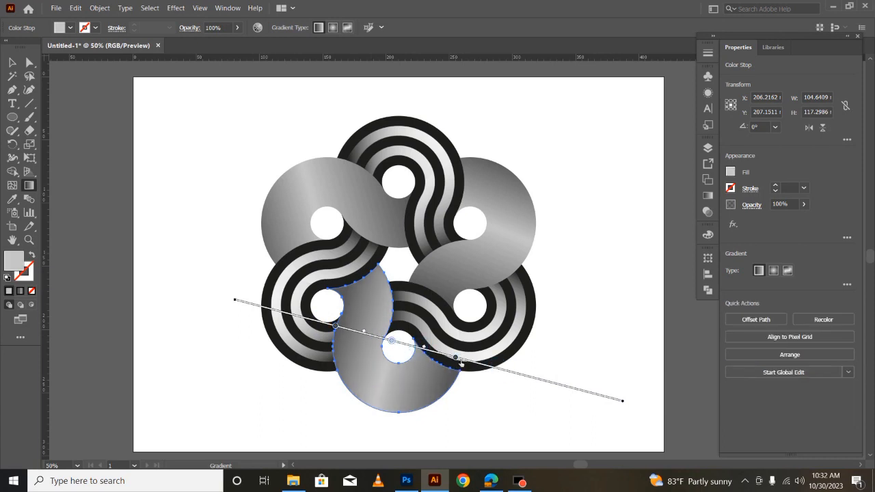
pyautogui.moveTo(456, 357); pyautogui.dragTo(469, 362)
pyautogui.click(11, 62)
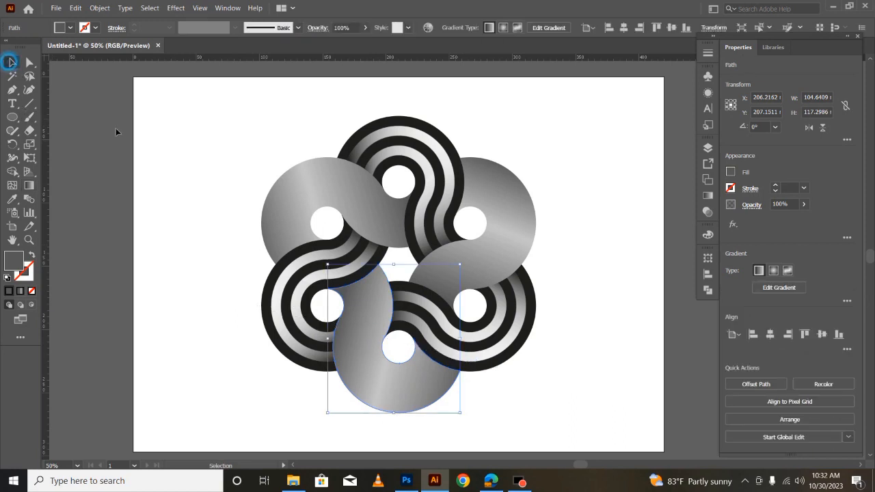
pyautogui.click(200, 220)
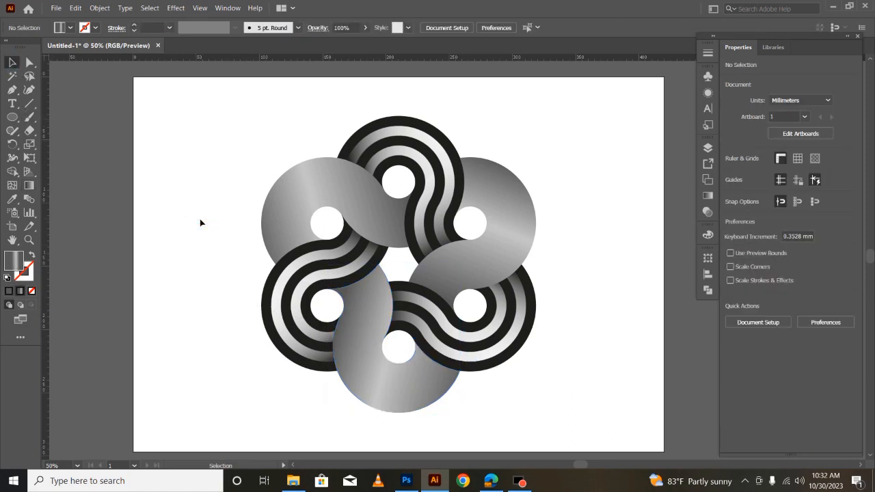